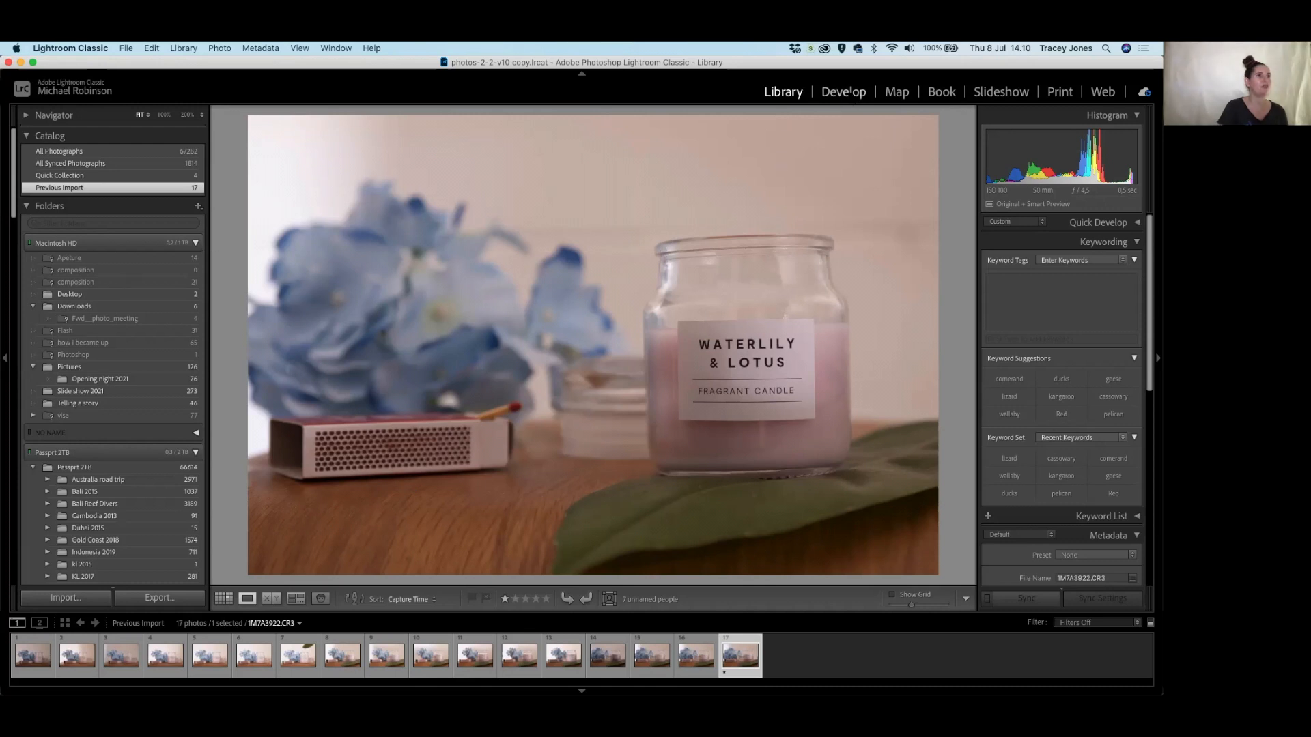
# Switch the candle photo into the Develop module for editing.
pyautogui.click(843, 92)
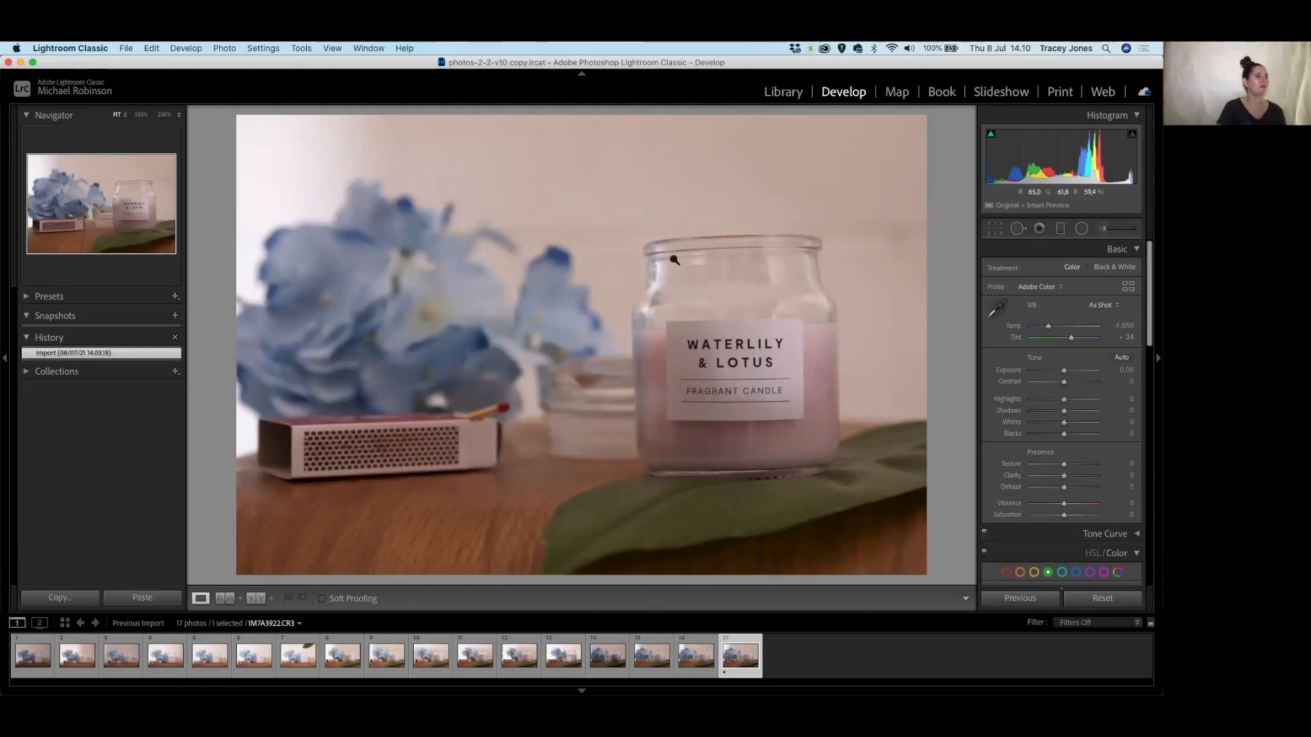
# Open the Crop & Straighten overlay on the candle photo.
pyautogui.click(995, 230)
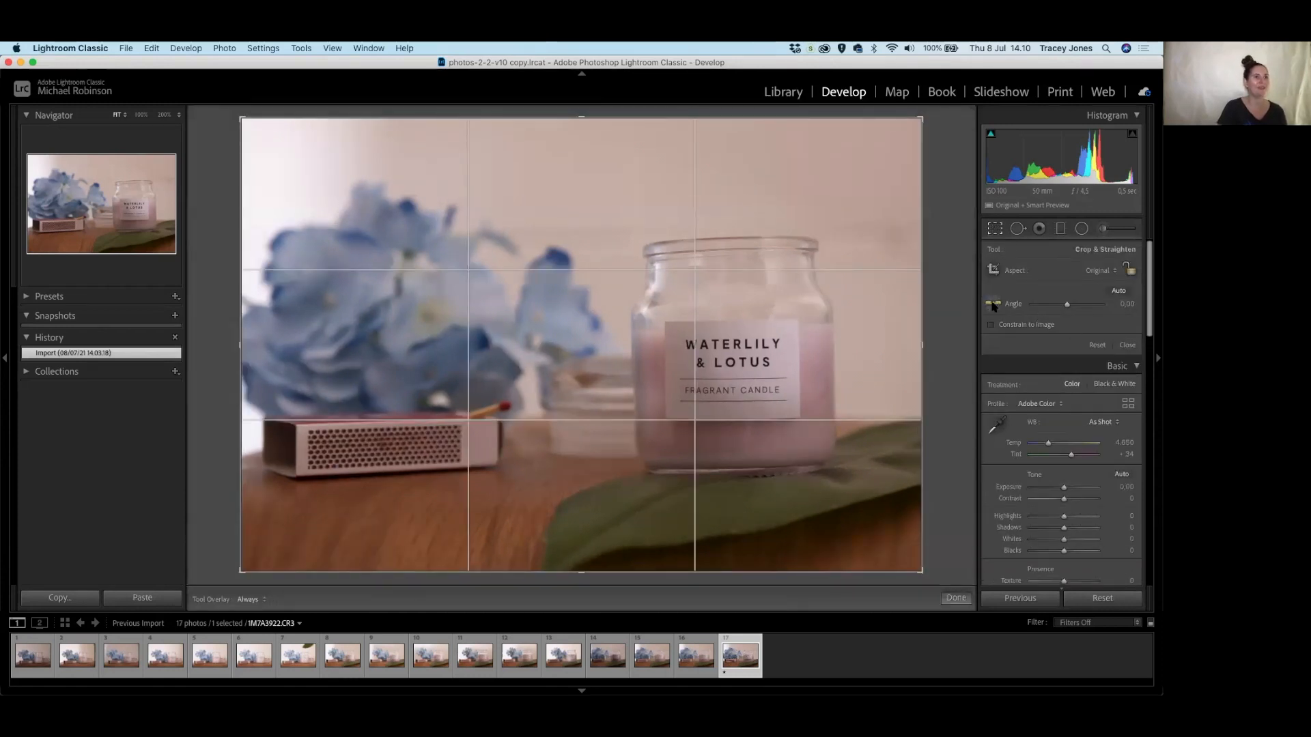
# Straighten the photo by 1.18°, shift it right within the crop, and commit the crop.
pyautogui.click(994, 304)
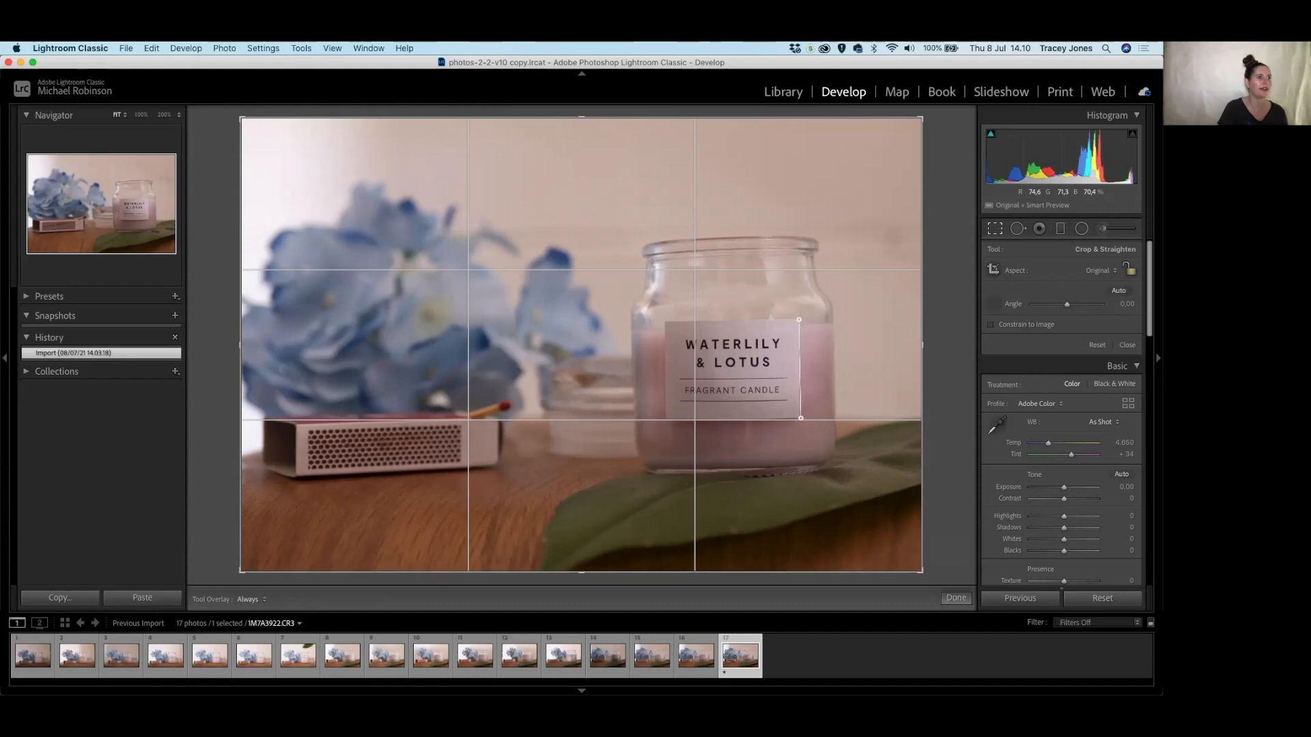
pyautogui.moveTo(800, 418); pyautogui.dragTo(801, 420)
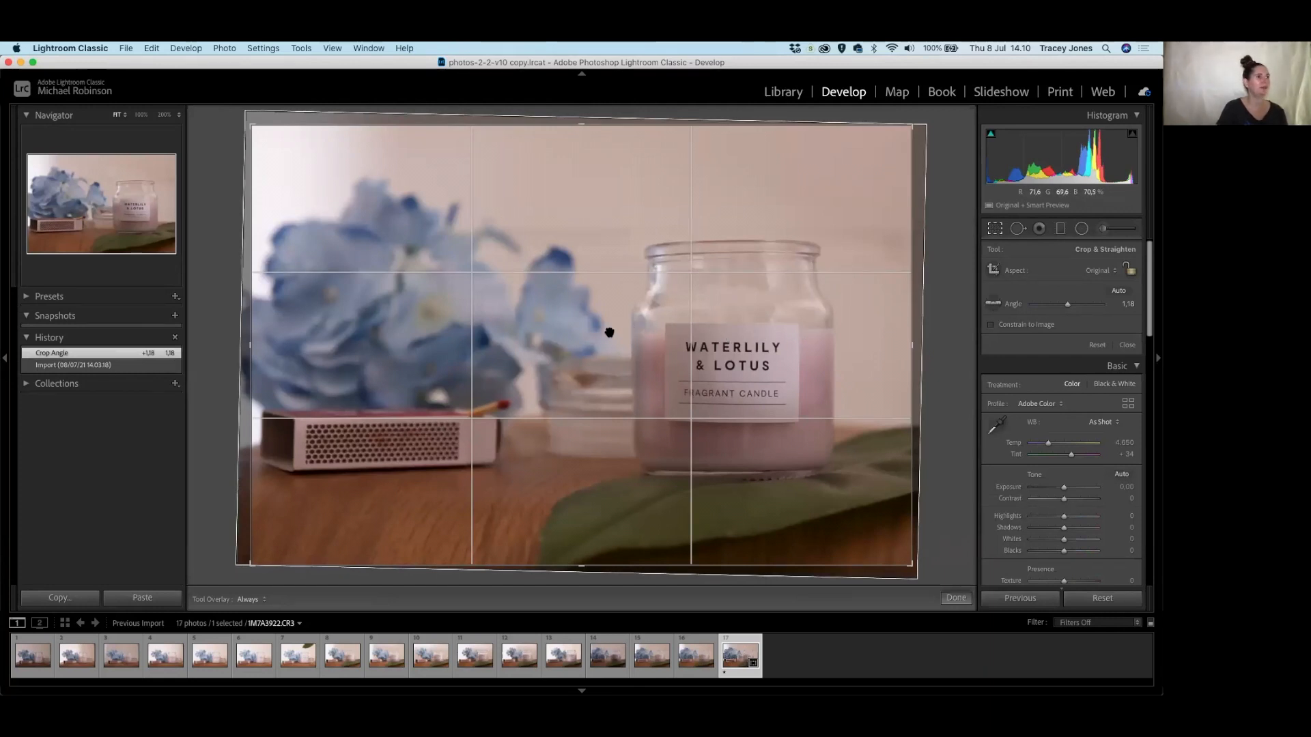
pyautogui.moveTo(609, 333); pyautogui.dragTo(637, 338)
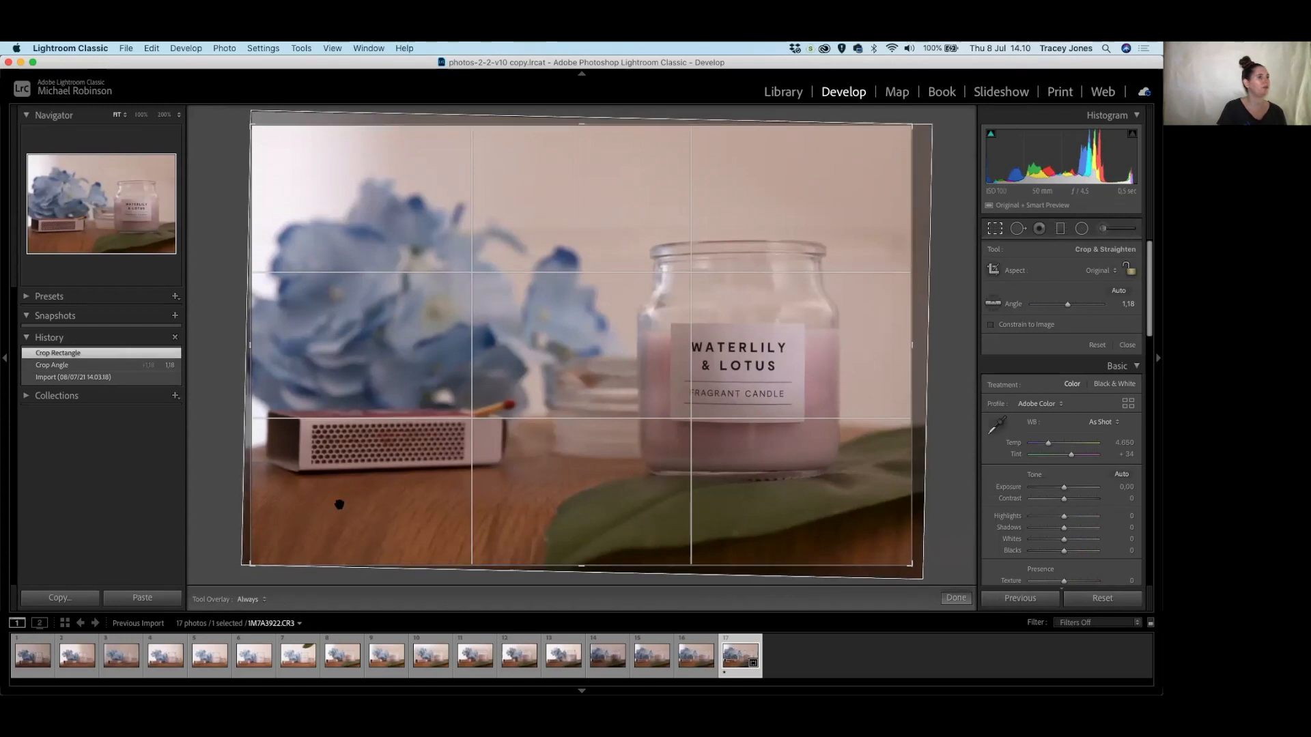
pyautogui.doubleClick(750, 359)
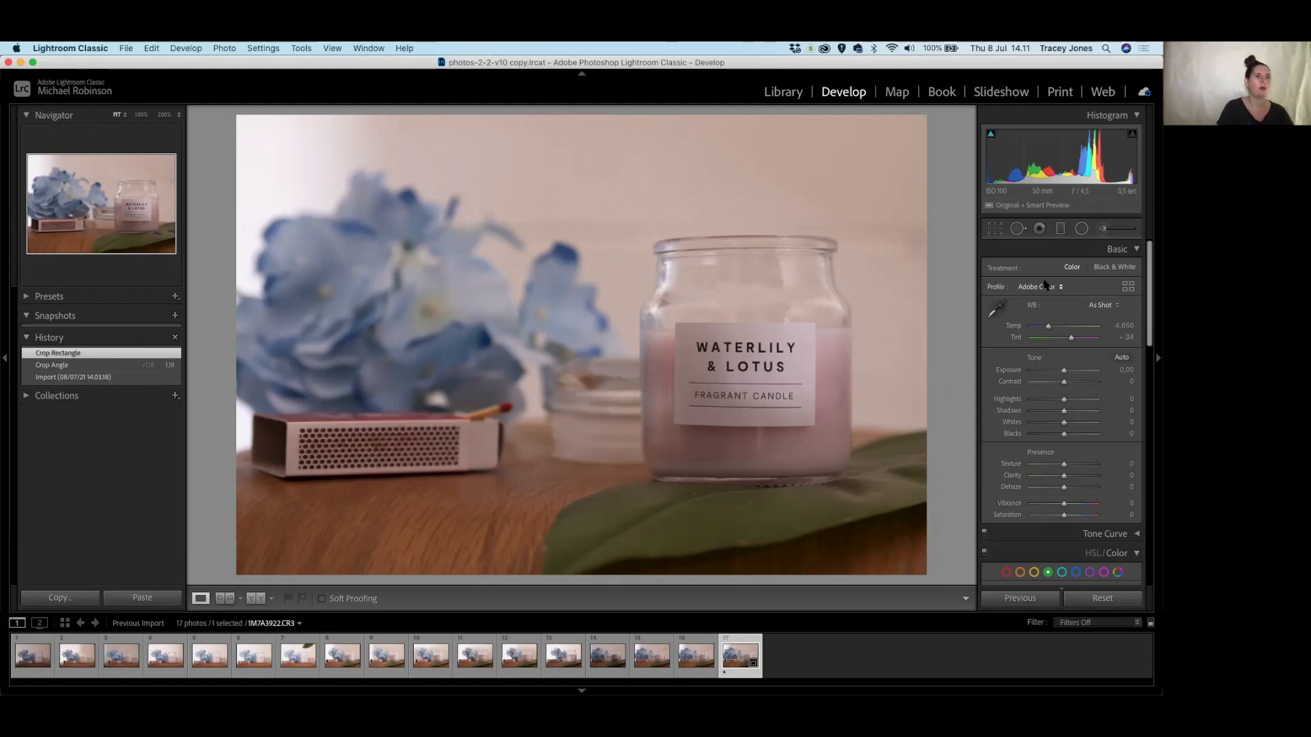
# Start an Adjustment Brush at Exposure 0.71, Whites 33, painting the label's right side.
pyautogui.click(1104, 229)
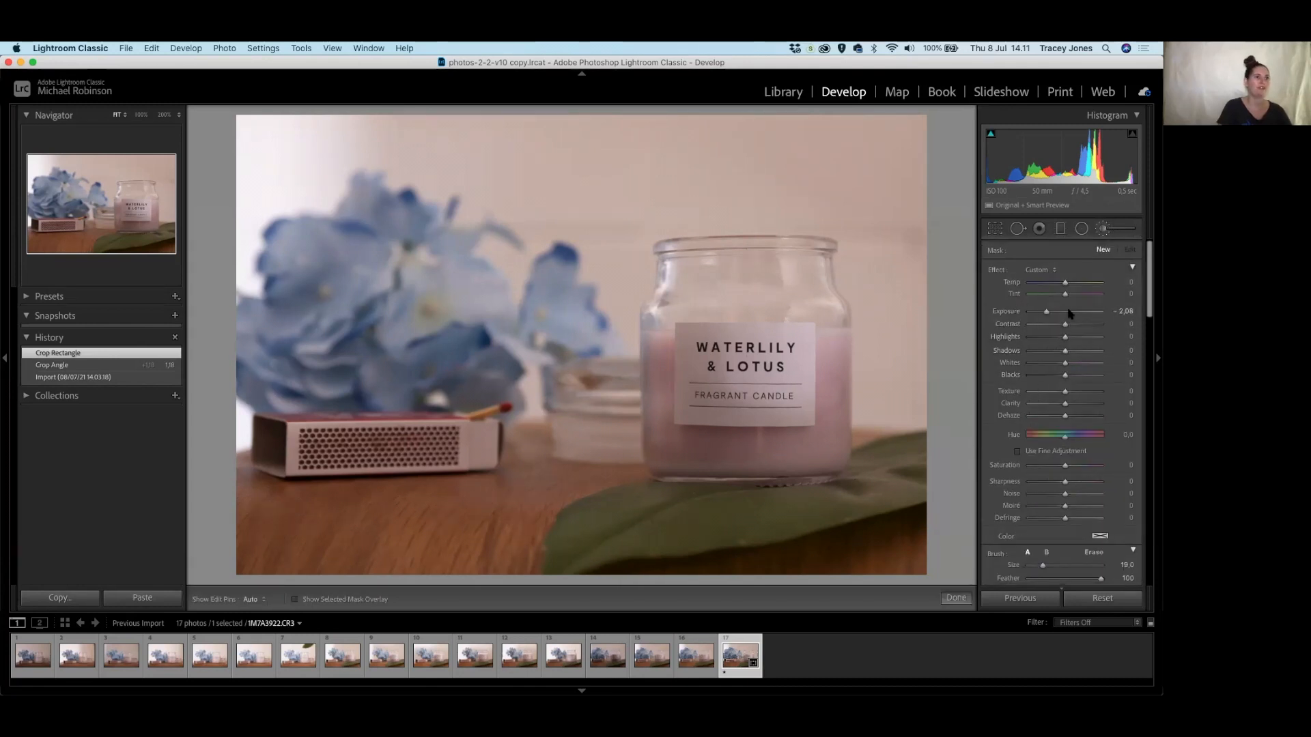
pyautogui.moveTo(1047, 313); pyautogui.dragTo(1079, 318)
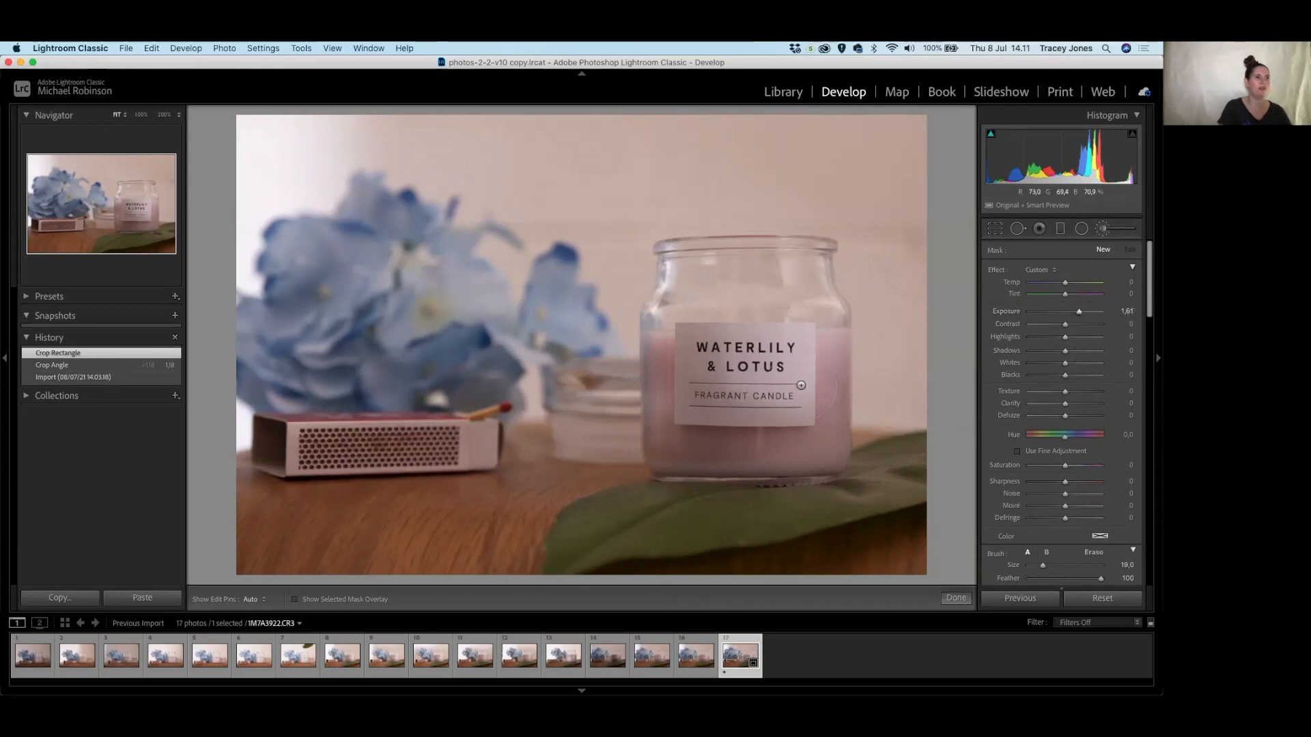
pyautogui.scroll(-3, 788, 372)
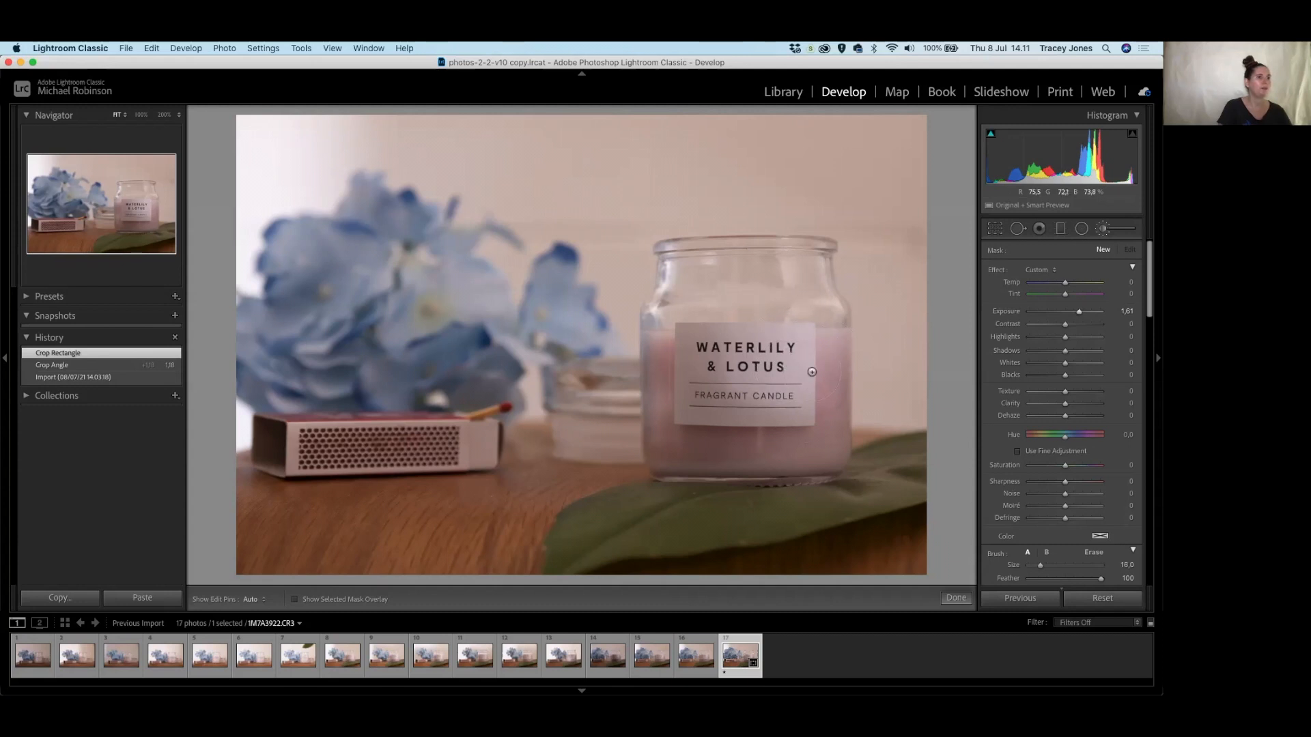
pyautogui.moveTo(820, 372)
pyautogui.mouseDown()
pyautogui.moveTo(795, 370)
pyautogui.moveTo(802, 355)
pyautogui.moveTo(714, 356)
pyautogui.moveTo(683, 383)
pyautogui.moveTo(666, 341)
pyautogui.moveTo(678, 359)
pyautogui.moveTo(649, 382)
pyautogui.moveTo(683, 444)
pyautogui.moveTo(751, 444)
pyautogui.moveTo(774, 428)
pyautogui.moveTo(819, 437)
pyautogui.moveTo(822, 393)
pyautogui.moveTo(837, 393)
pyautogui.moveTo(670, 459)
pyautogui.moveTo(645, 440)
pyautogui.moveTo(666, 389)
pyautogui.moveTo(786, 471)
pyautogui.moveTo(816, 454)
pyautogui.moveTo(804, 456)
pyautogui.mouseUp()
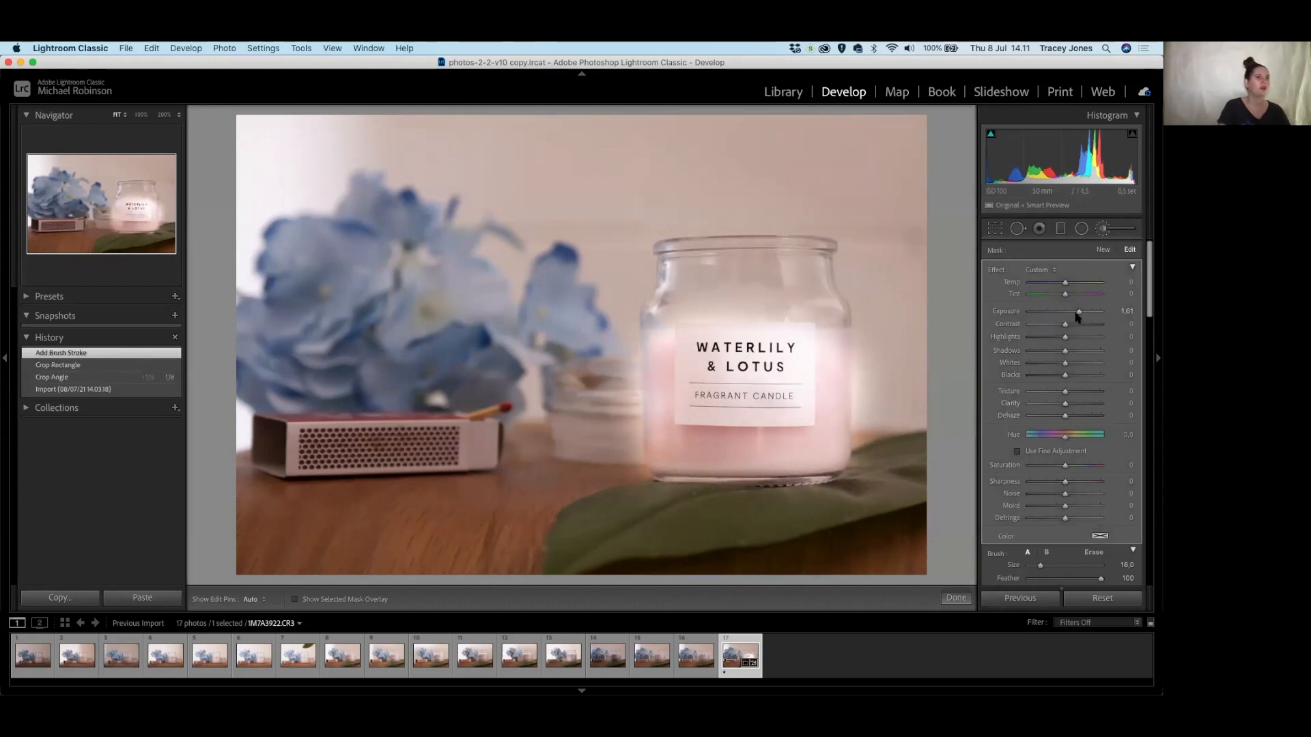
pyautogui.moveTo(1079, 313); pyautogui.dragTo(1070, 314)
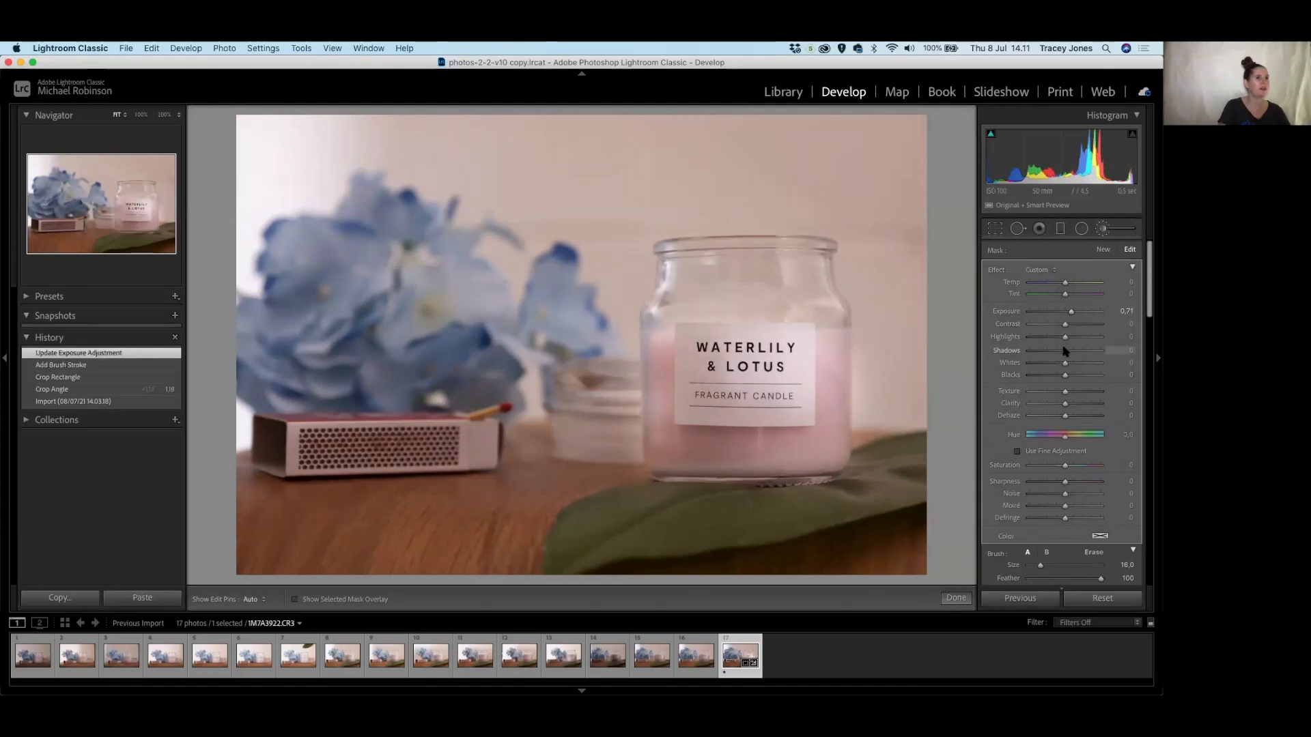
pyautogui.moveTo(1070, 367); pyautogui.dragTo(1077, 367)
# Paint brightening over the jar's upper left, label, glass and left side, then show the erase mask overlay.
pyautogui.press('h')
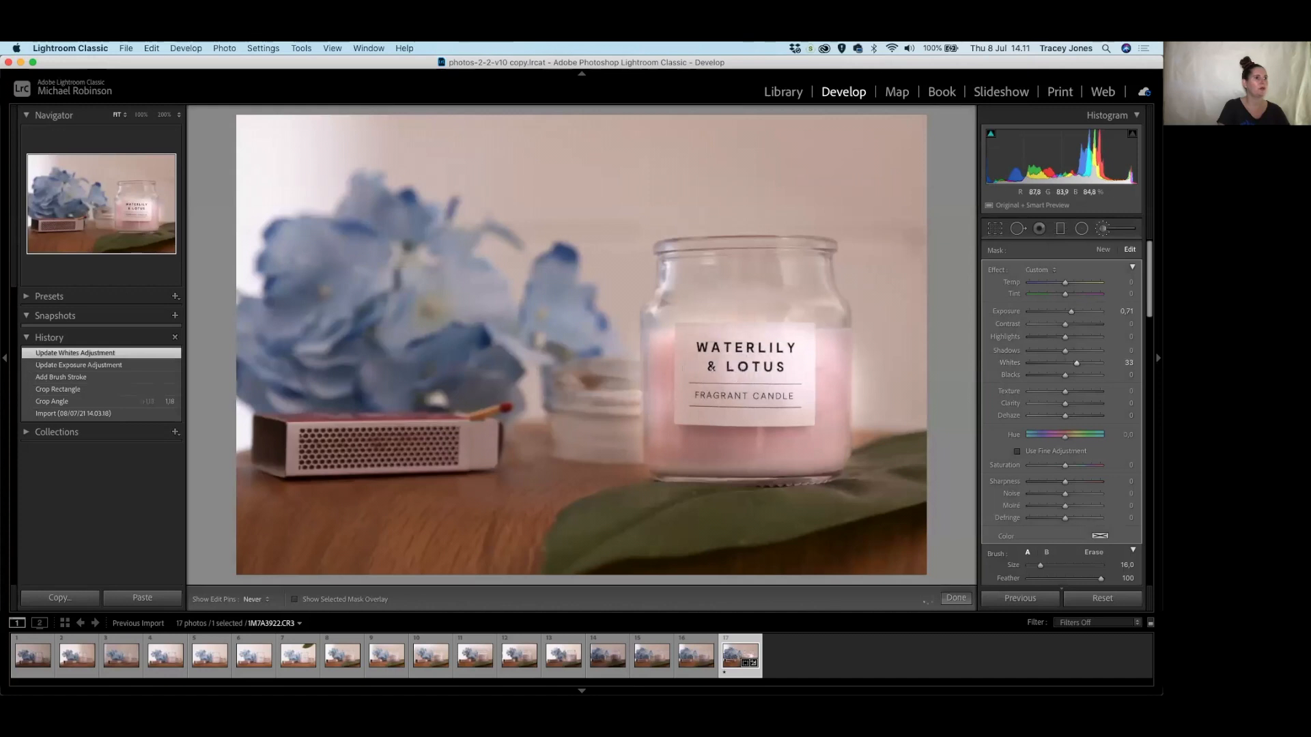
pyautogui.moveTo(679, 350); pyautogui.dragTo(696, 323)
pyautogui.moveTo(712, 403); pyautogui.dragTo(774, 404)
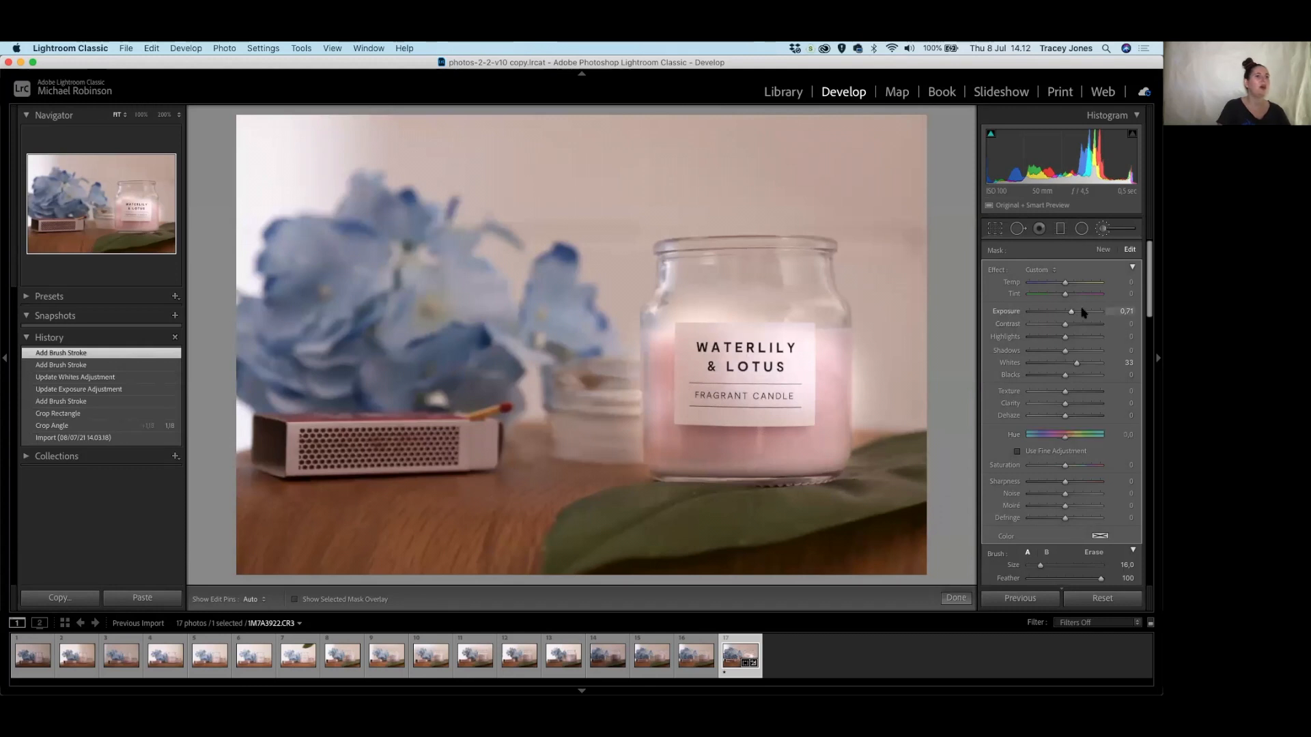
pyautogui.moveTo(689, 281)
pyautogui.mouseDown()
pyautogui.moveTo(801, 273)
pyautogui.moveTo(786, 275)
pyautogui.moveTo(832, 312)
pyautogui.moveTo(805, 283)
pyautogui.moveTo(741, 261)
pyautogui.moveTo(691, 262)
pyautogui.moveTo(669, 298)
pyautogui.mouseUp()
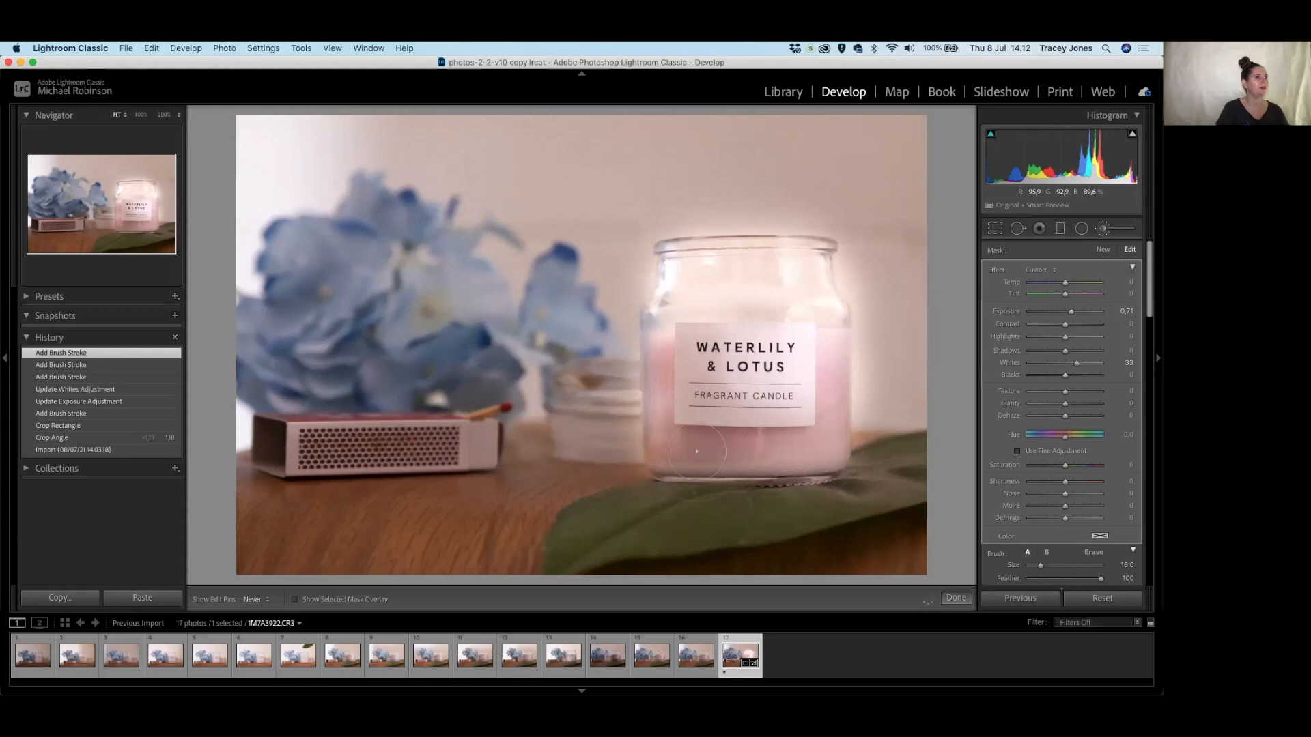
pyautogui.moveTo(680, 375); pyautogui.dragTo(677, 324)
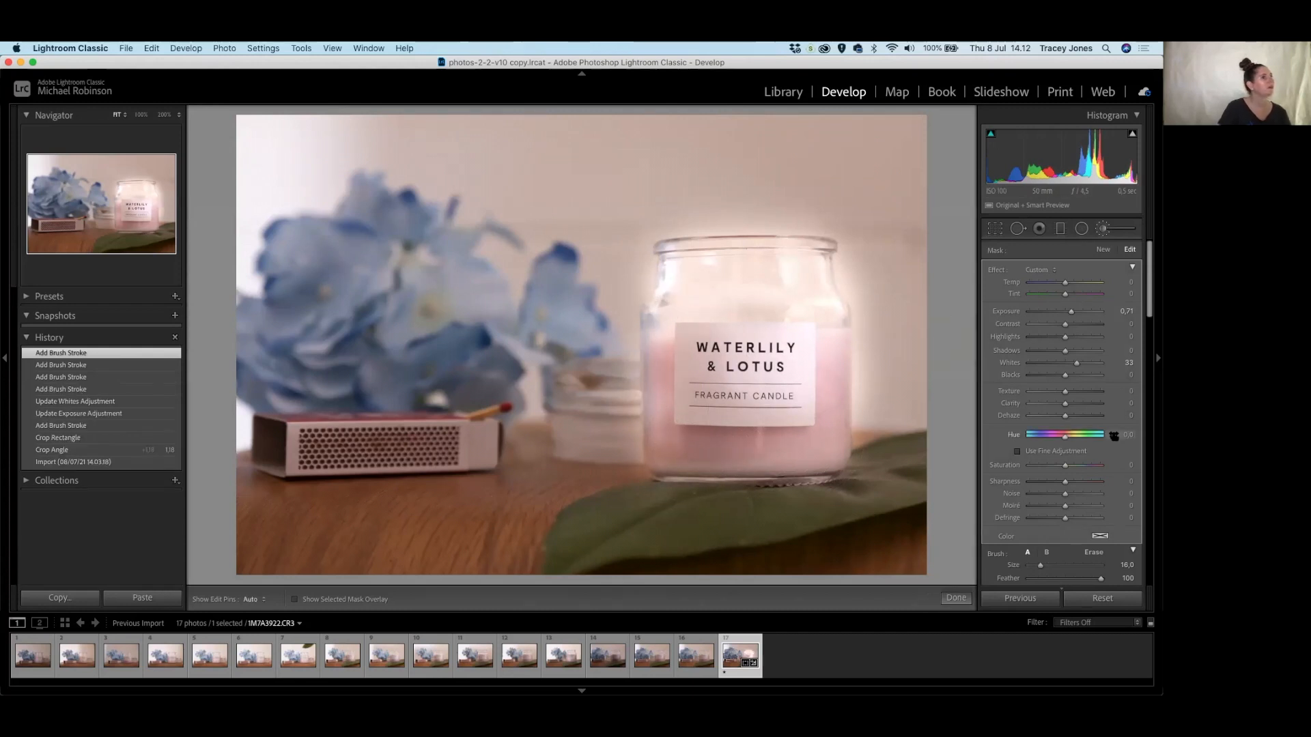
pyautogui.click(1093, 553)
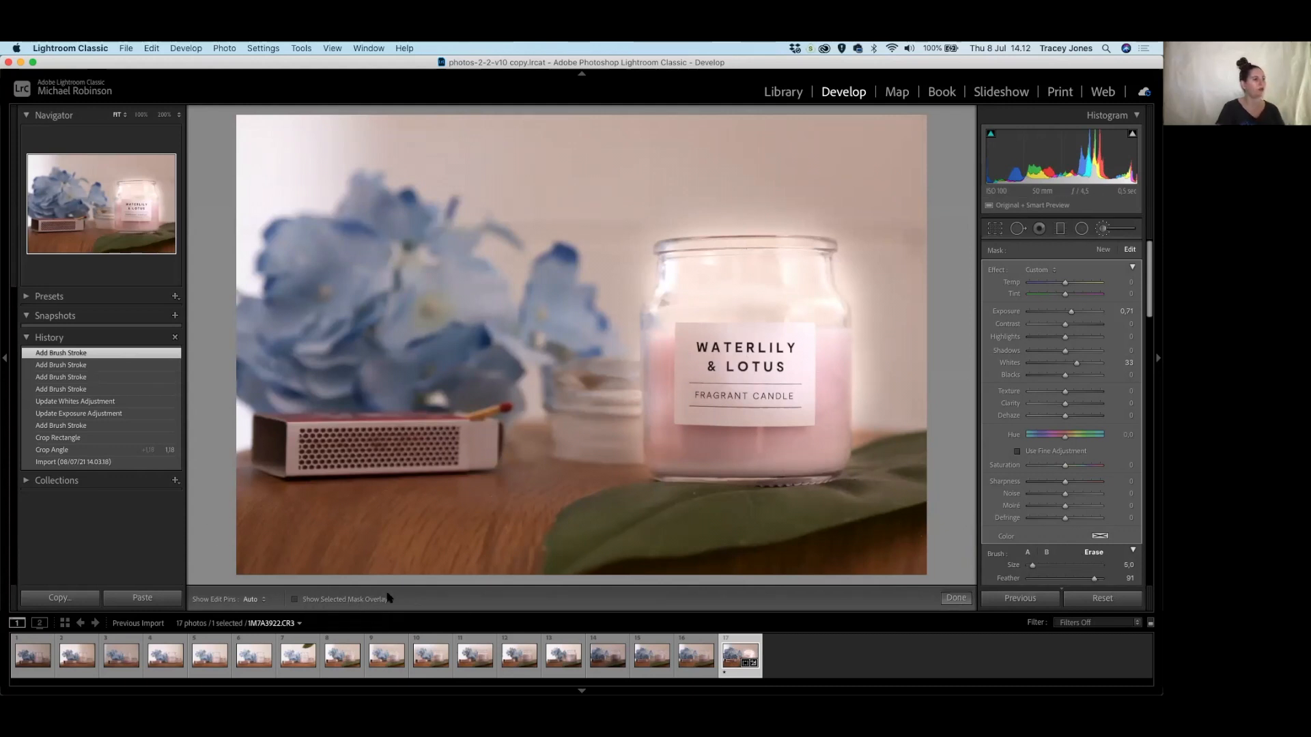
pyautogui.click(346, 601)
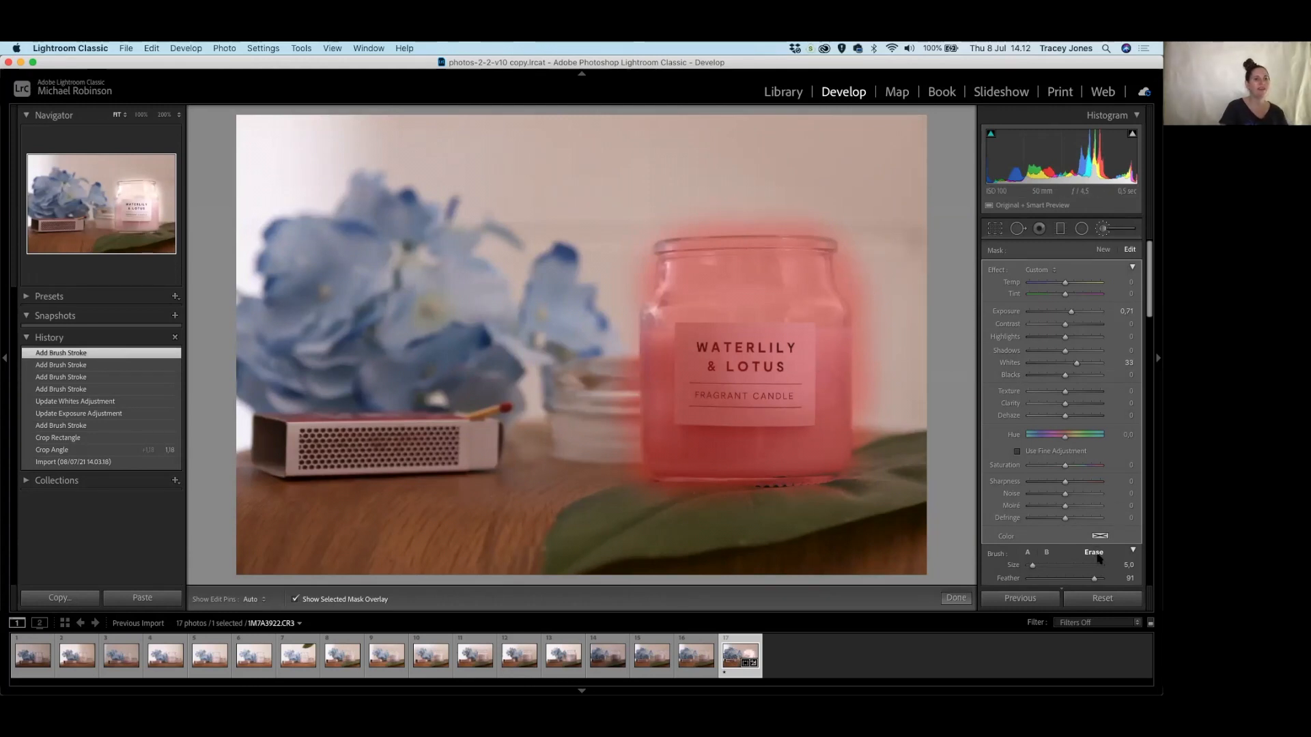
# Erase brightening spill along the jar's right, lower and left edges with a slightly larger brush.
pyautogui.moveTo(854, 254)
pyautogui.mouseDown()
pyautogui.moveTo(847, 286)
pyautogui.moveTo(842, 248)
pyautogui.moveTo(858, 305)
pyautogui.moveTo(866, 235)
pyautogui.moveTo(889, 347)
pyautogui.moveTo(865, 281)
pyautogui.moveTo(866, 365)
pyautogui.moveTo(878, 299)
pyautogui.moveTo(877, 426)
pyautogui.moveTo(857, 282)
pyautogui.moveTo(863, 443)
pyautogui.moveTo(876, 344)
pyautogui.moveTo(865, 417)
pyautogui.moveTo(872, 299)
pyautogui.moveTo(860, 455)
pyautogui.moveTo(883, 399)
pyautogui.moveTo(873, 478)
pyautogui.moveTo(862, 424)
pyautogui.moveTo(890, 391)
pyautogui.moveTo(875, 446)
pyautogui.moveTo(875, 286)
pyautogui.moveTo(879, 459)
pyautogui.moveTo(883, 424)
pyautogui.mouseUp()
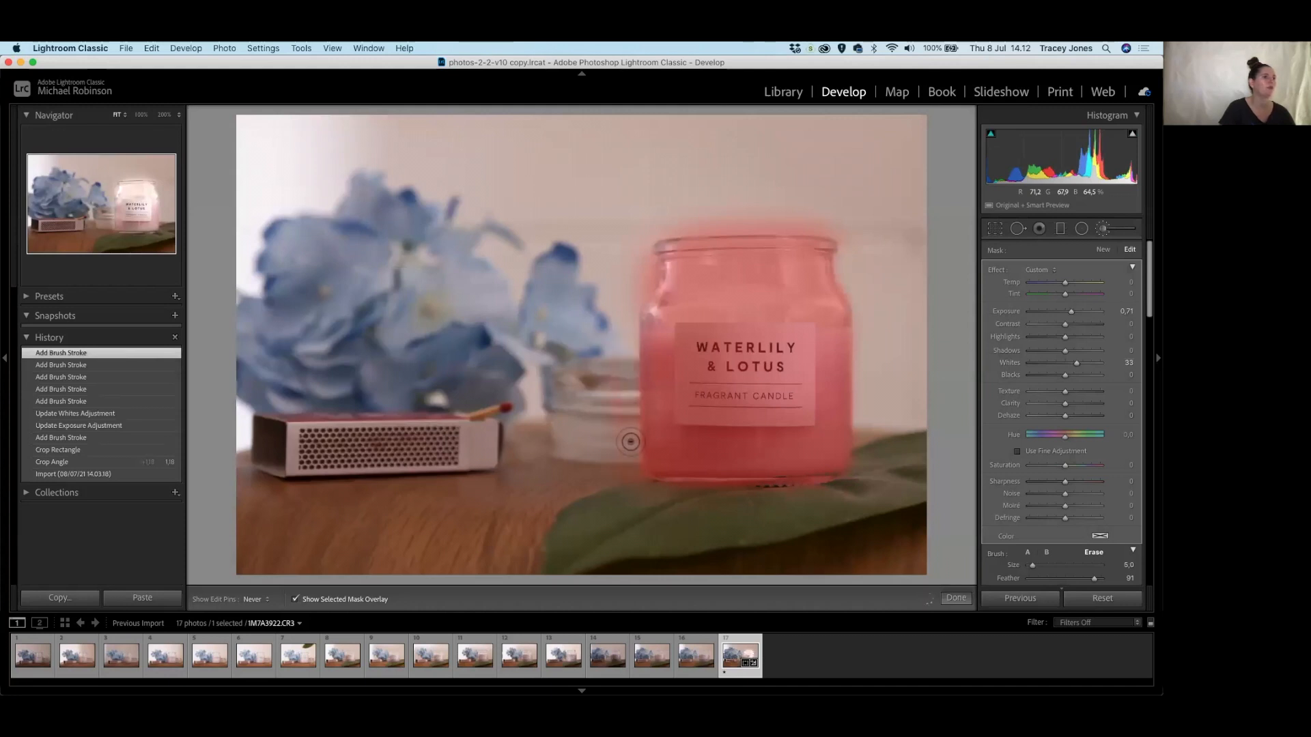
pyautogui.moveTo(640, 489); pyautogui.dragTo(758, 495)
pyautogui.moveTo(625, 348)
pyautogui.mouseDown()
pyautogui.moveTo(626, 363)
pyautogui.moveTo(653, 252)
pyautogui.moveTo(641, 291)
pyautogui.moveTo(631, 268)
pyautogui.moveTo(646, 260)
pyautogui.moveTo(642, 270)
pyautogui.mouseUp()
pyautogui.press(']')
pyautogui.press('h')
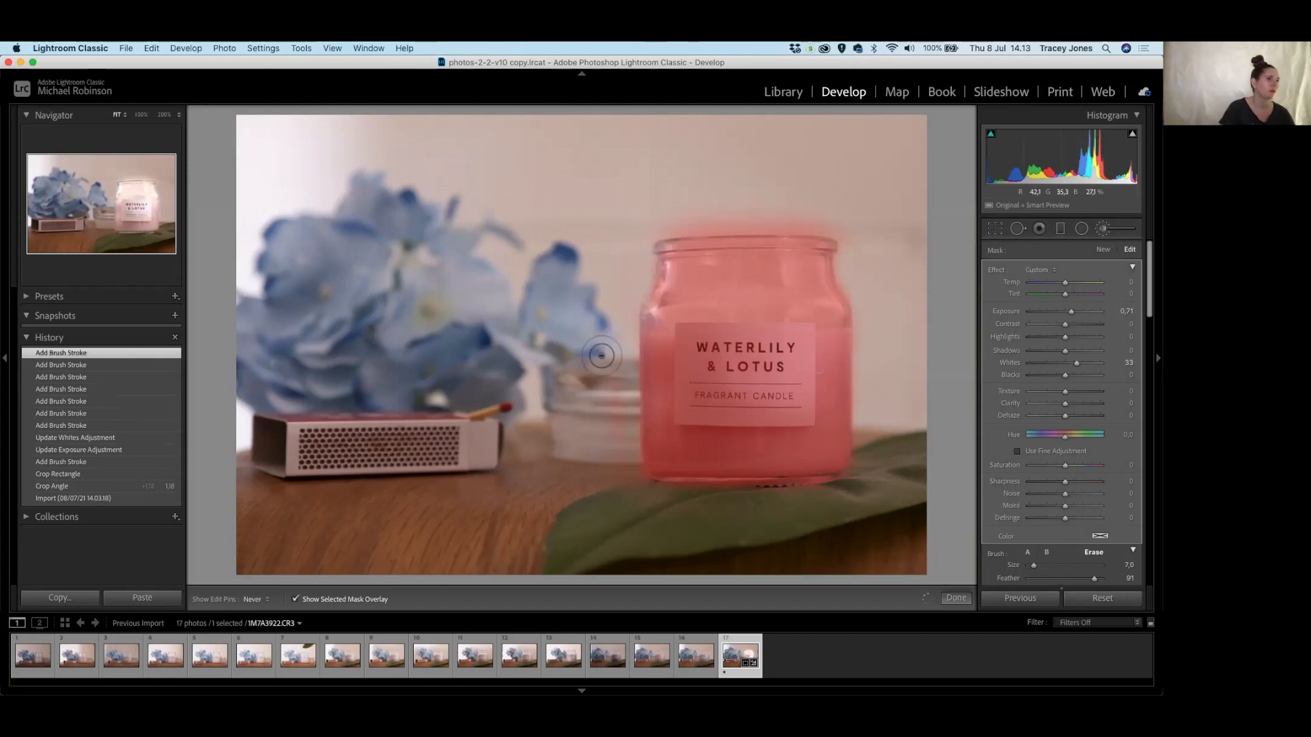
pyautogui.moveTo(640, 284)
pyautogui.mouseDown()
pyautogui.moveTo(635, 220)
pyautogui.moveTo(852, 220)
pyautogui.moveTo(607, 230)
pyautogui.moveTo(663, 212)
pyautogui.moveTo(867, 239)
pyautogui.mouseUp()
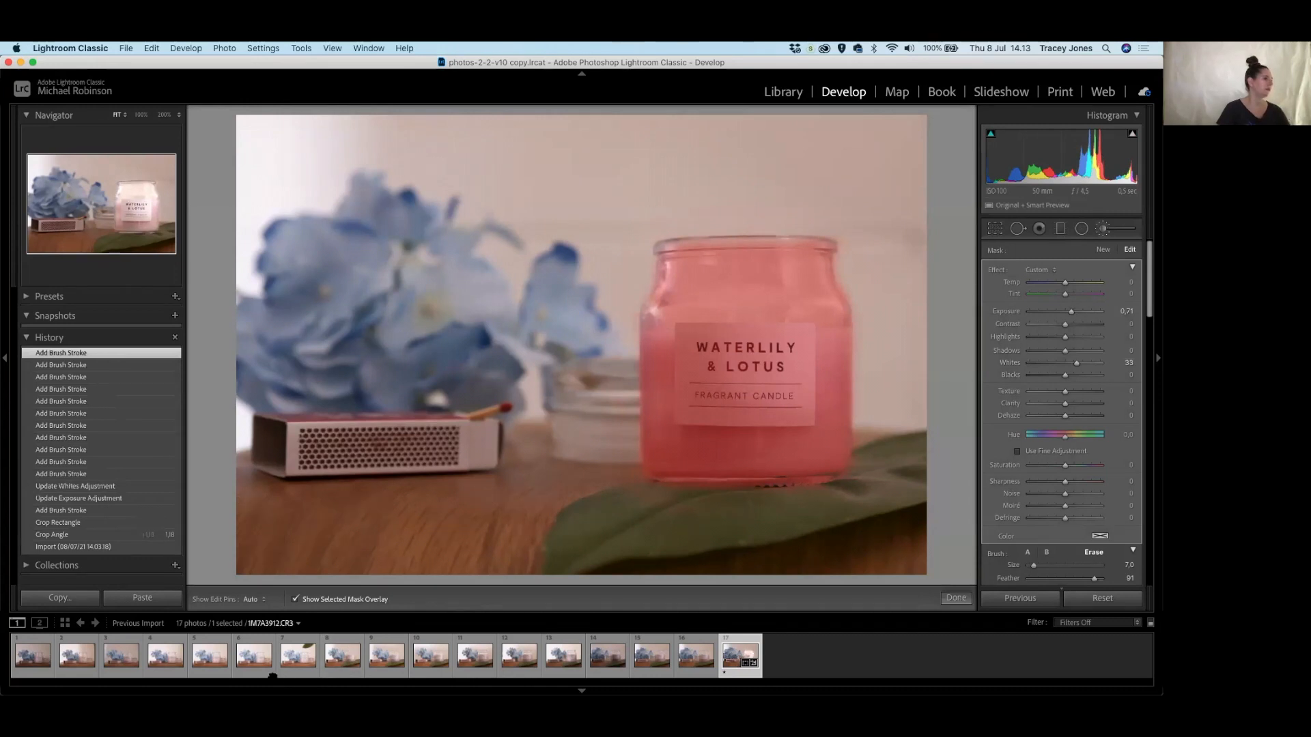
# Hide the mask overlay and erase leftover brightening on the jar's shoulder and beside the label.
pyautogui.click(323, 600)
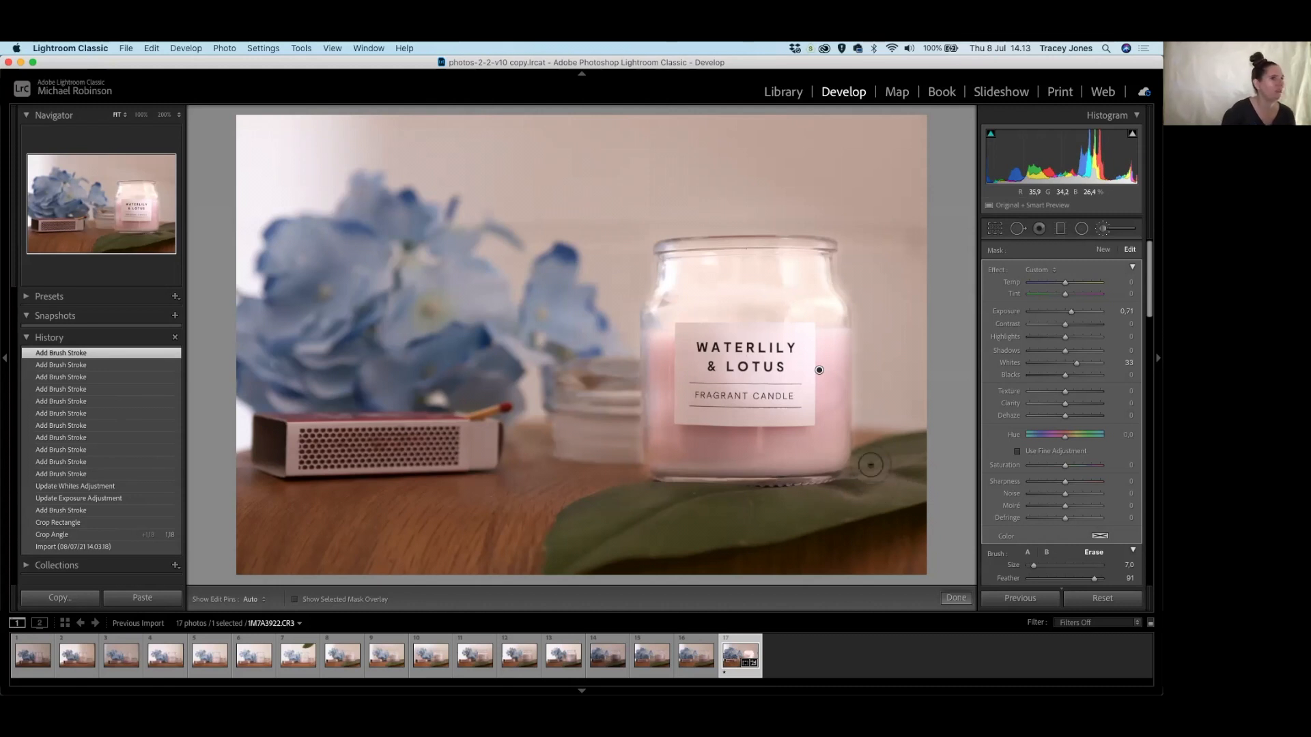
pyautogui.press('h')
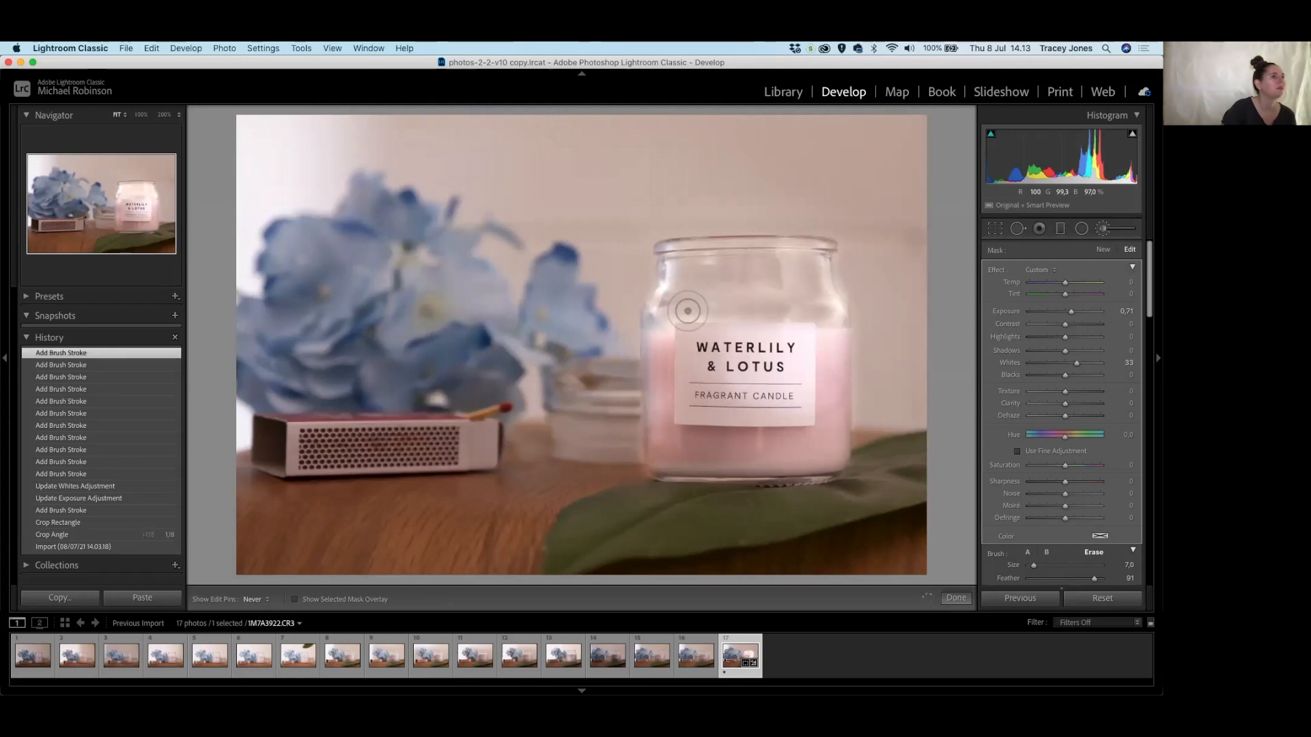
pyautogui.click(656, 311)
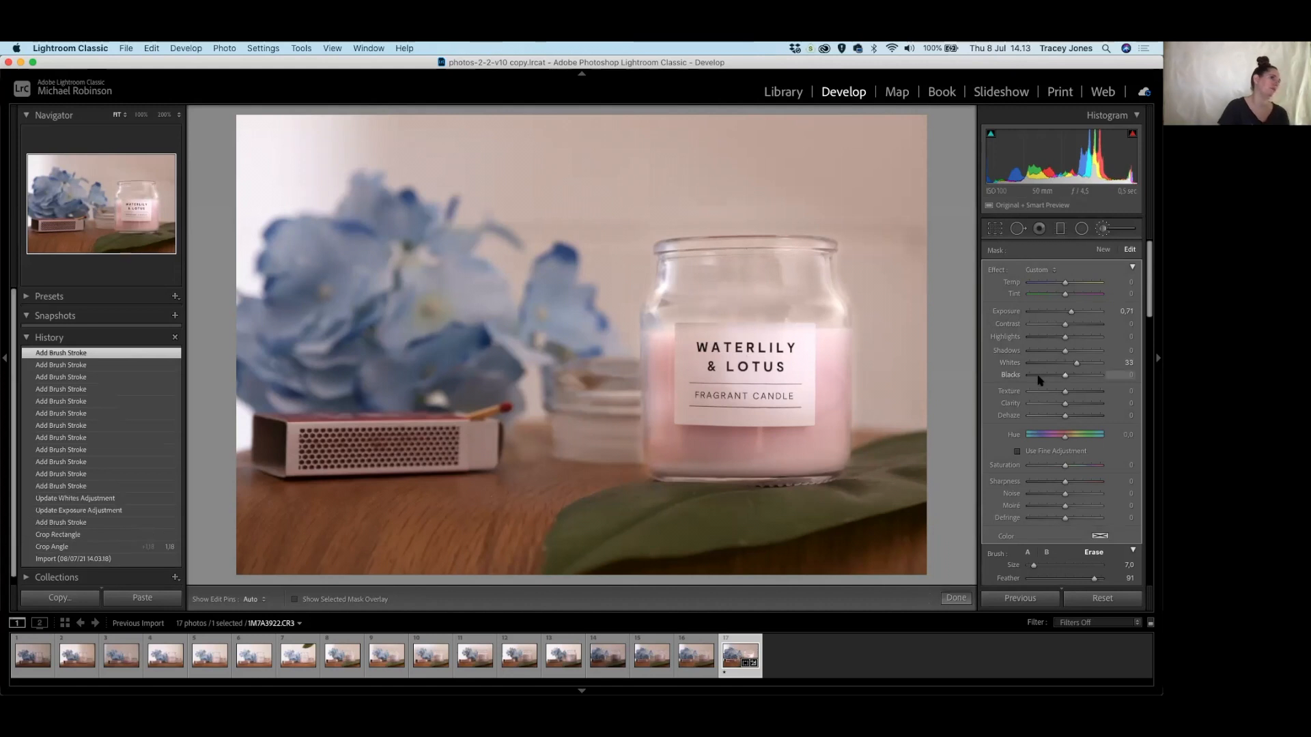
pyautogui.press('h')
pyautogui.moveTo(657, 307)
pyautogui.mouseDown()
pyautogui.moveTo(704, 262)
pyautogui.moveTo(670, 264)
pyautogui.moveTo(673, 303)
pyautogui.mouseUp()
pyautogui.click(665, 311)
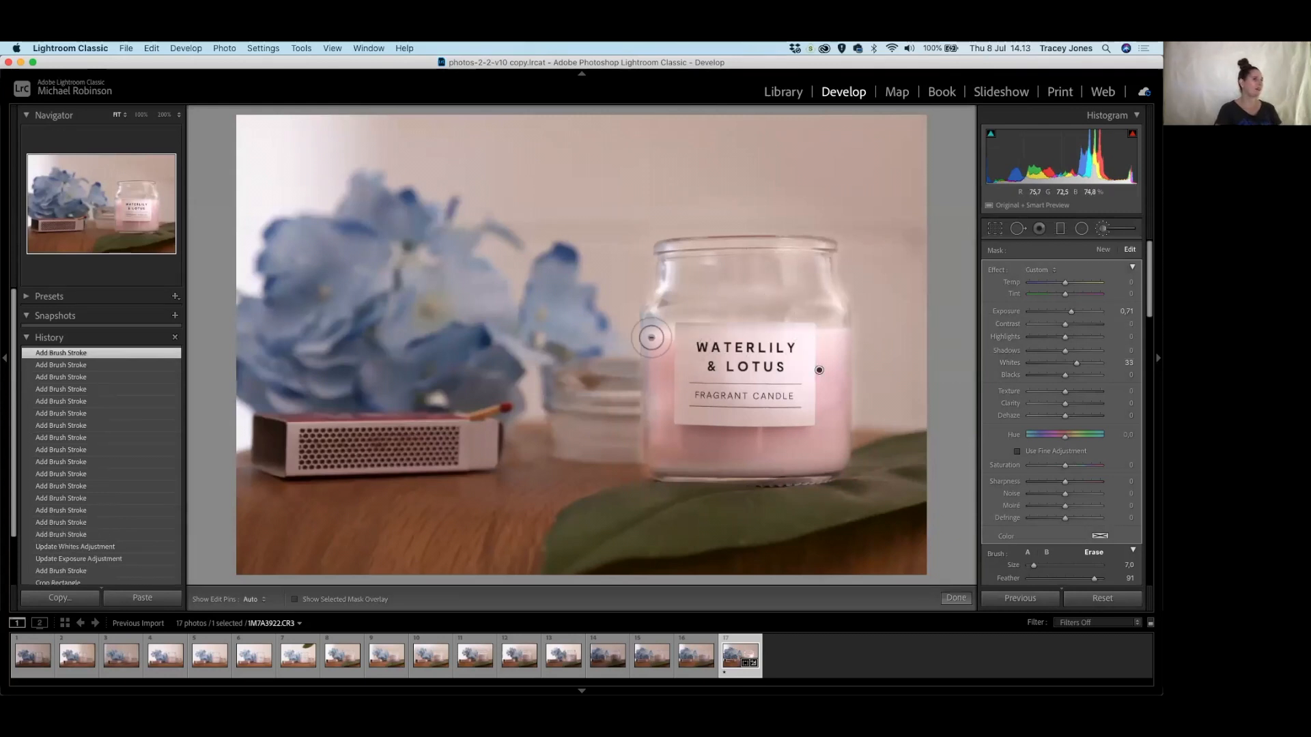
pyautogui.click(824, 343)
pyautogui.click(837, 337)
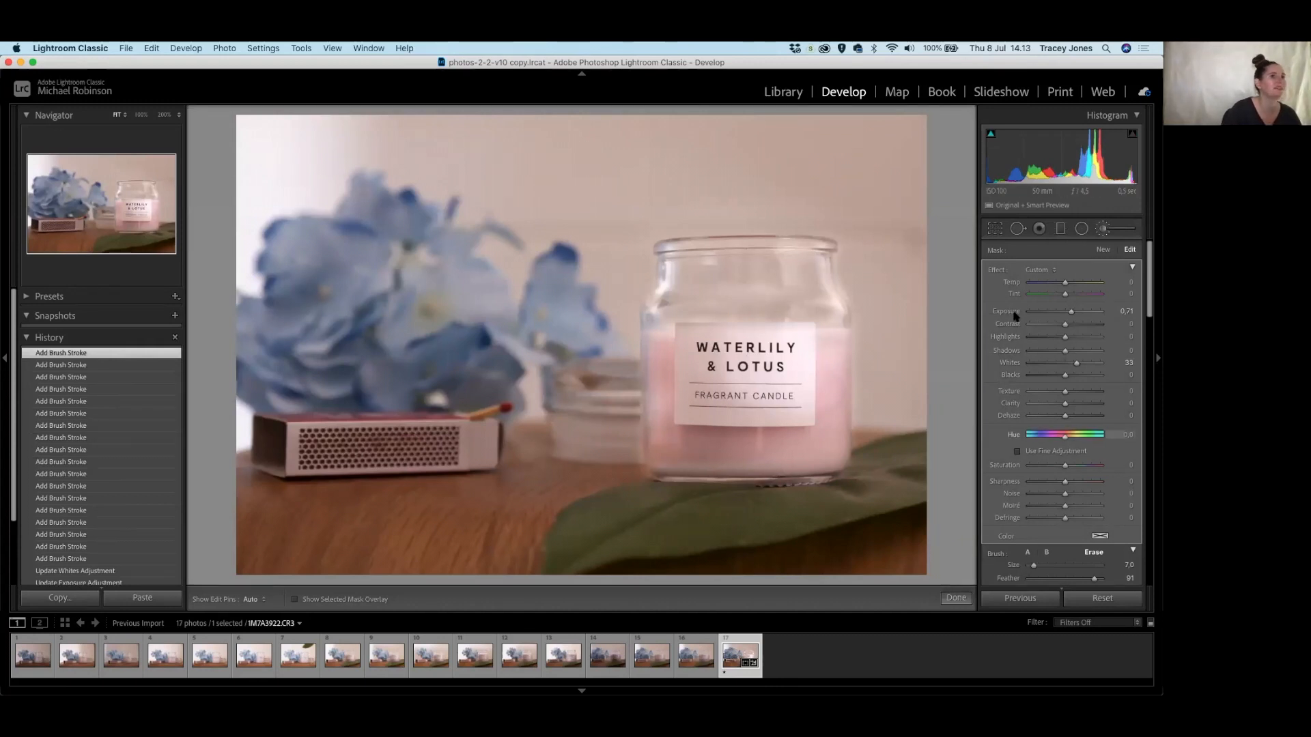
pyautogui.click(1029, 552)
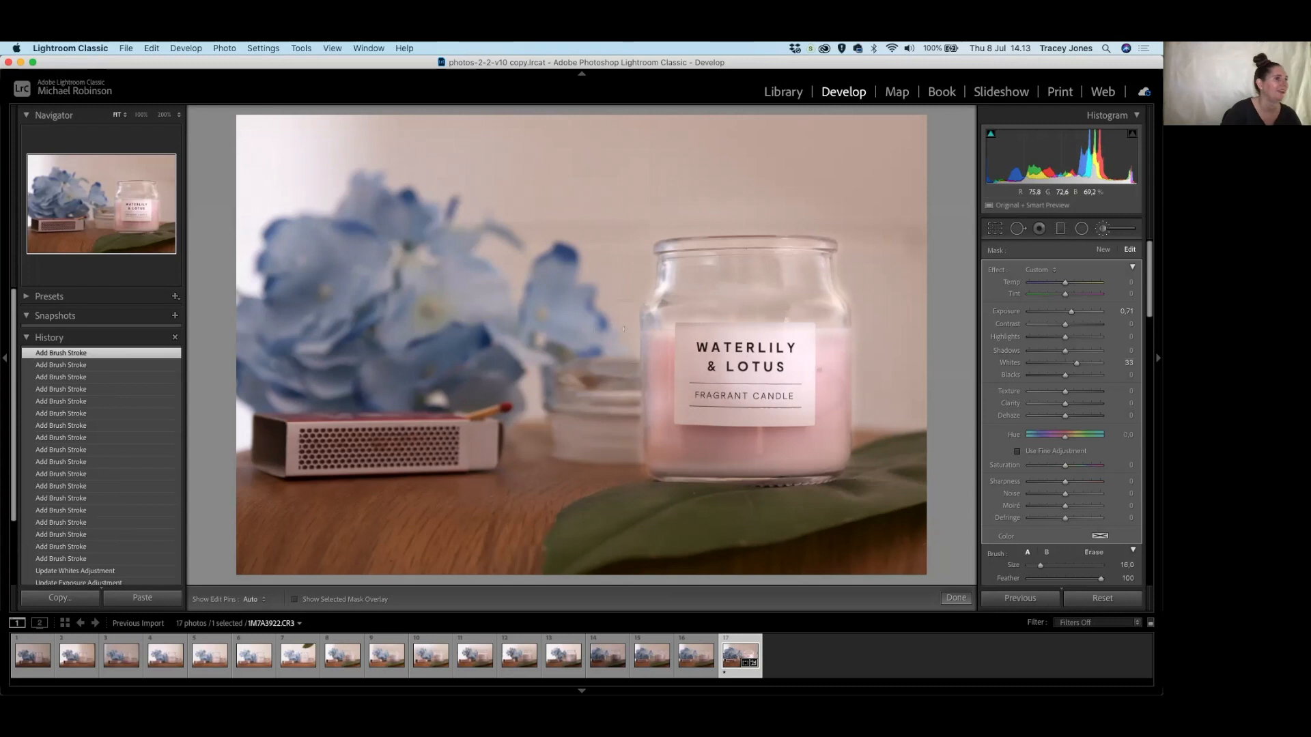
# Paint extra brightening over the label's left side, then enlarge the brush.
pyautogui.press('h')
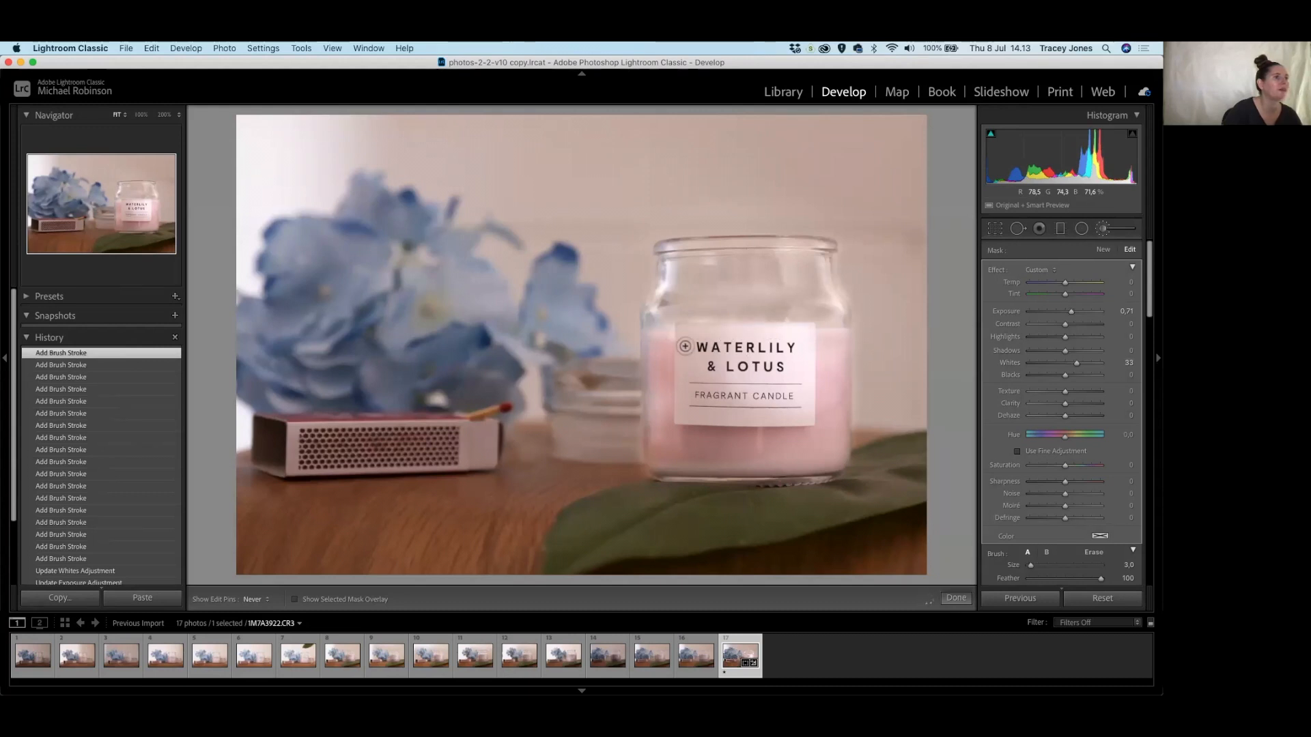
pyautogui.moveTo(681, 381)
pyautogui.mouseDown()
pyautogui.moveTo(690, 403)
pyautogui.moveTo(744, 367)
pyautogui.moveTo(699, 390)
pyautogui.moveTo(736, 381)
pyautogui.moveTo(754, 416)
pyautogui.moveTo(699, 419)
pyautogui.moveTo(791, 398)
pyautogui.moveTo(799, 354)
pyautogui.moveTo(683, 331)
pyautogui.moveTo(680, 414)
pyautogui.moveTo(722, 448)
pyautogui.moveTo(663, 445)
pyautogui.moveTo(785, 444)
pyautogui.mouseUp()
pyautogui.press(']')
pyautogui.press(']')
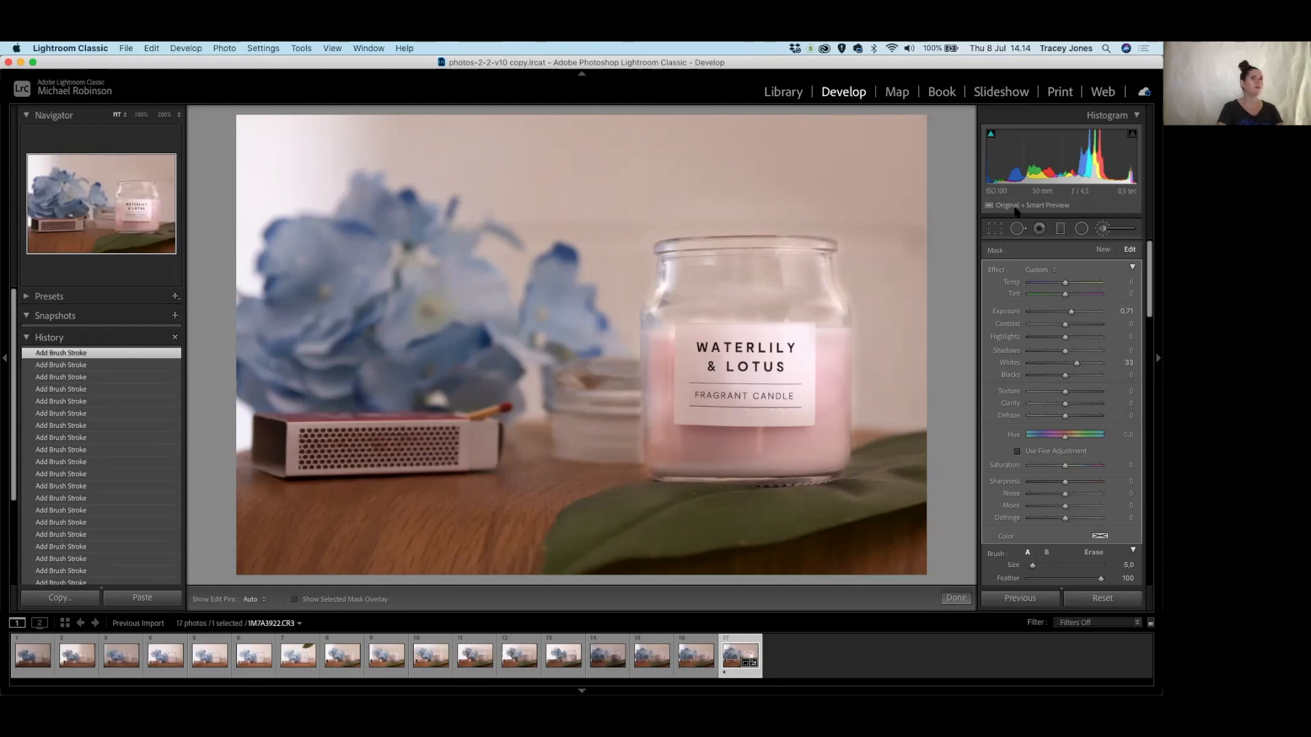
# Close the brush, compare with the original import, and return to the latest Add Brush Stroke history state.
pyautogui.click(1103, 229)
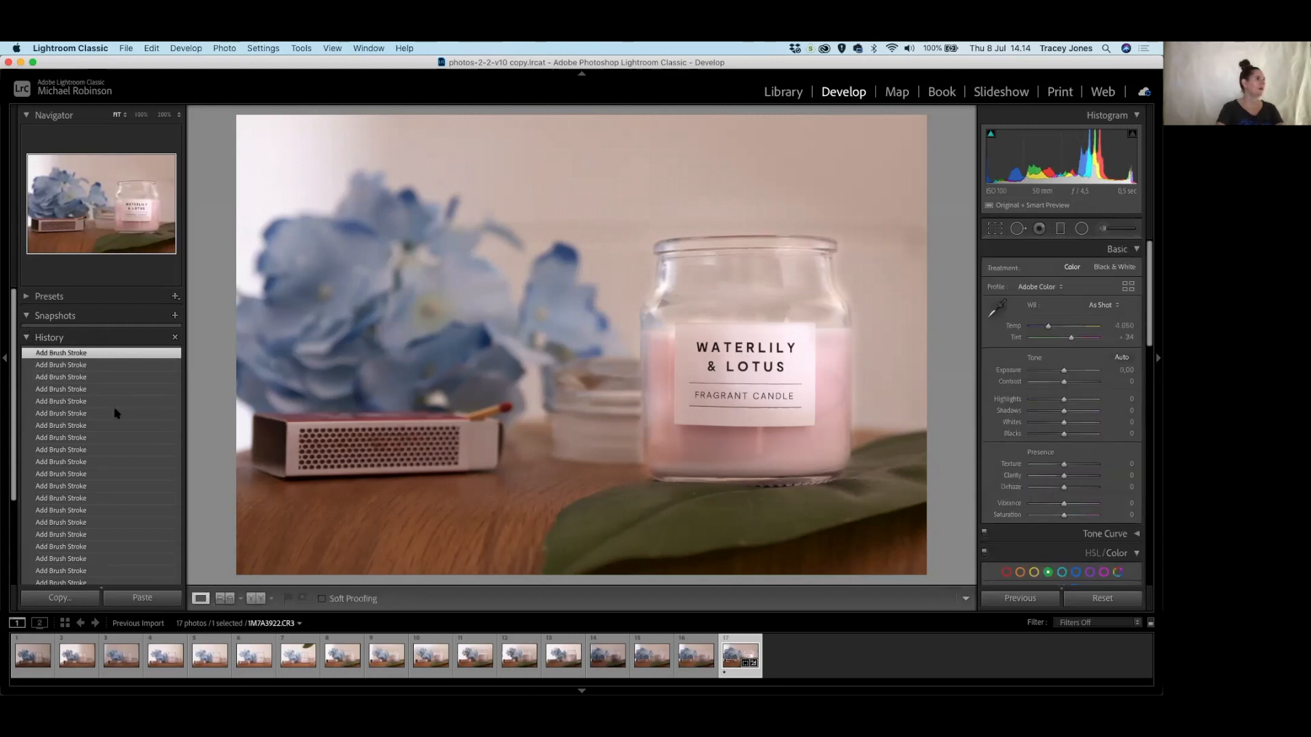
pyautogui.scroll(-5, 116, 413)
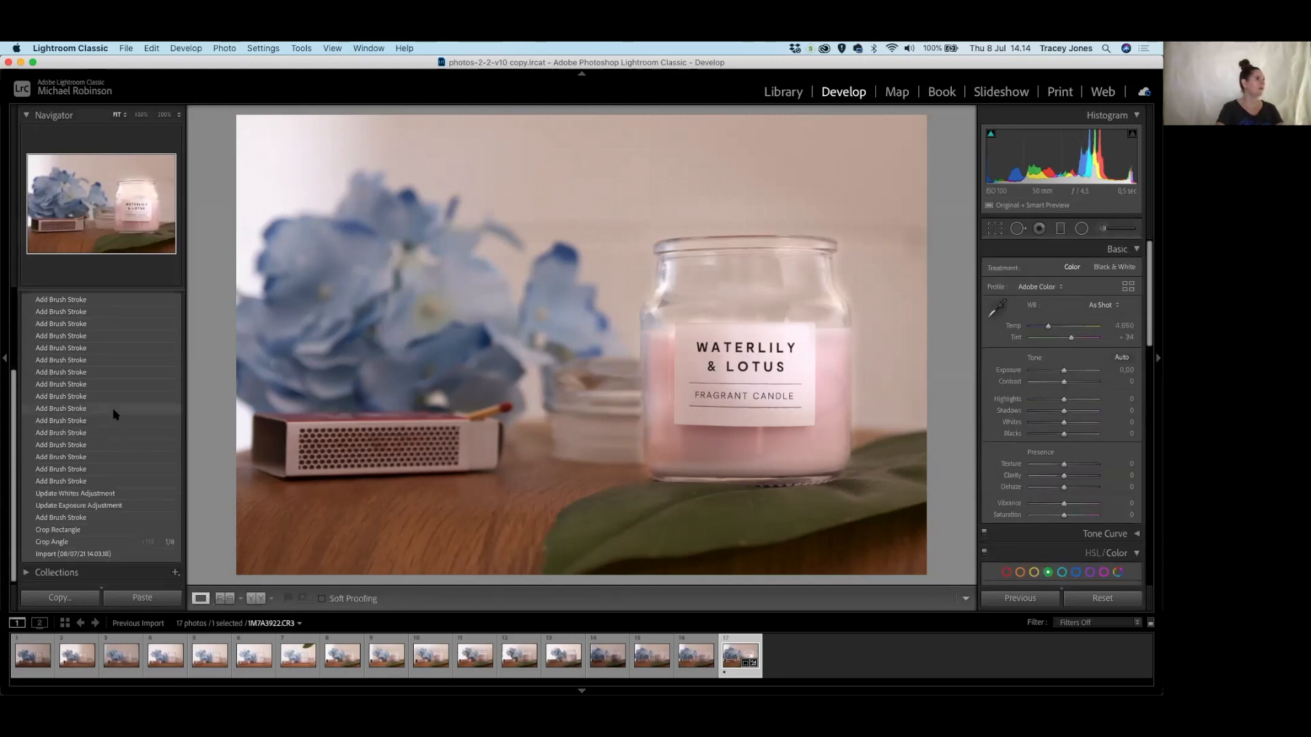
pyautogui.click(128, 554)
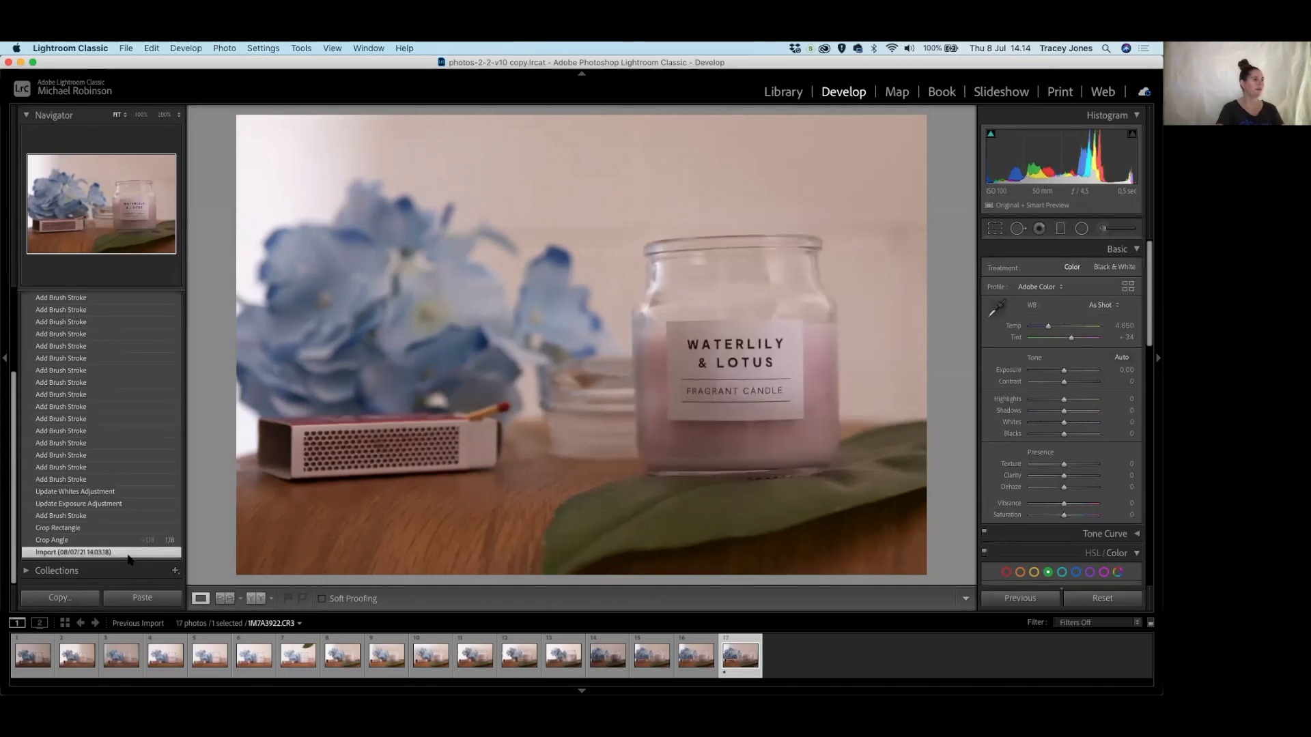
pyautogui.scroll(5, 84, 349)
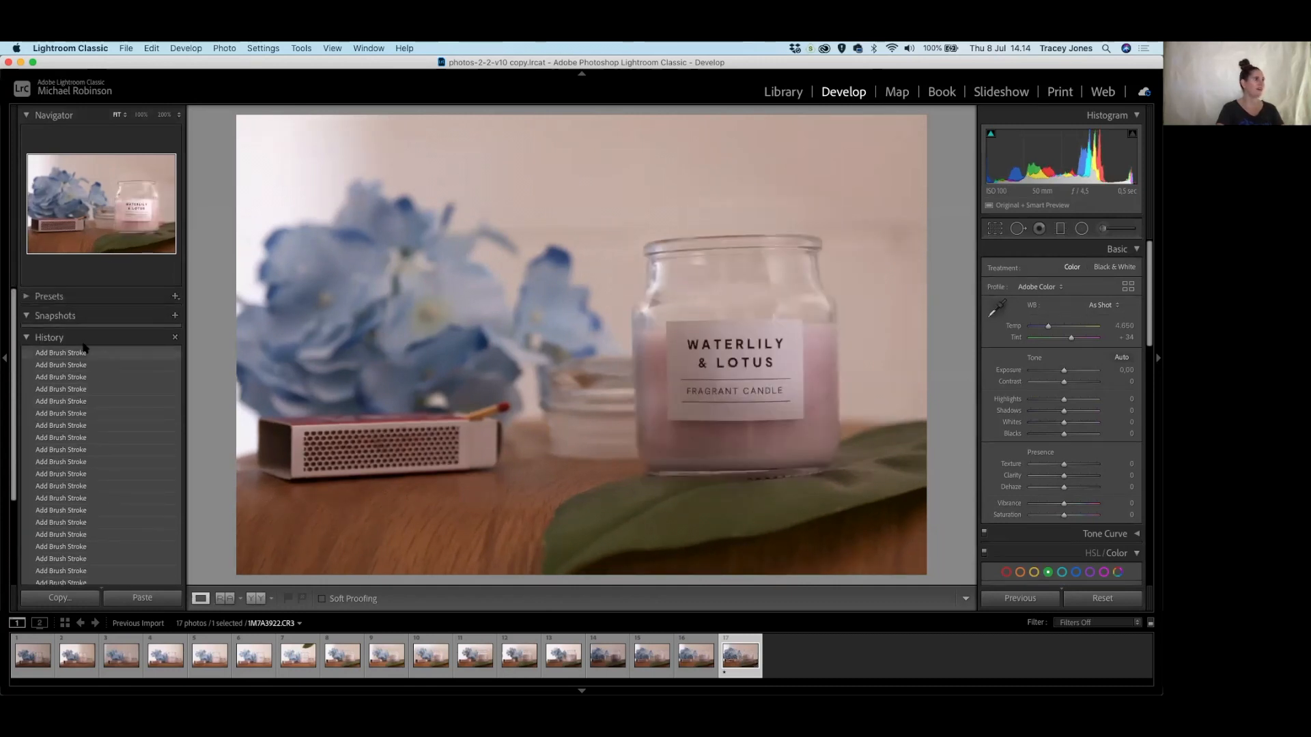
pyautogui.click(82, 355)
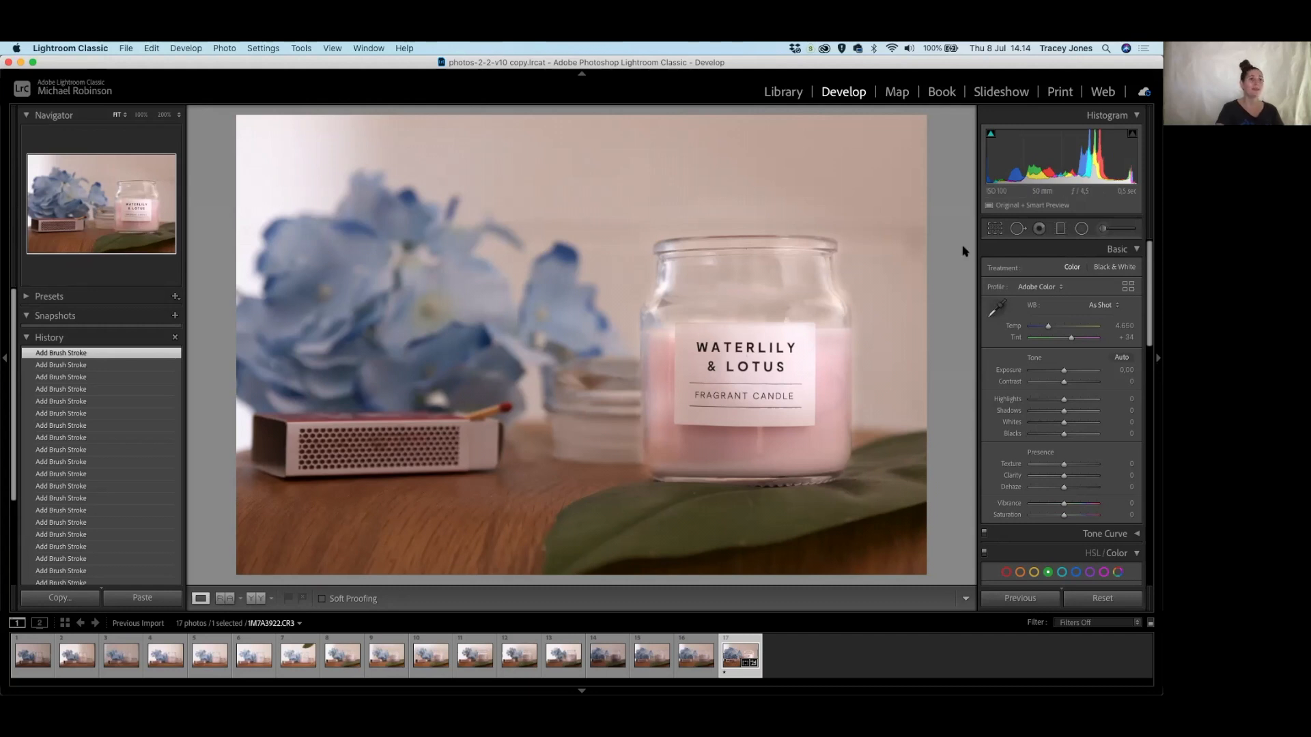
# Sample white balance from the neutral background, then fine-tune to Temp 4,691 and Tint +24.
pyautogui.click(999, 310)
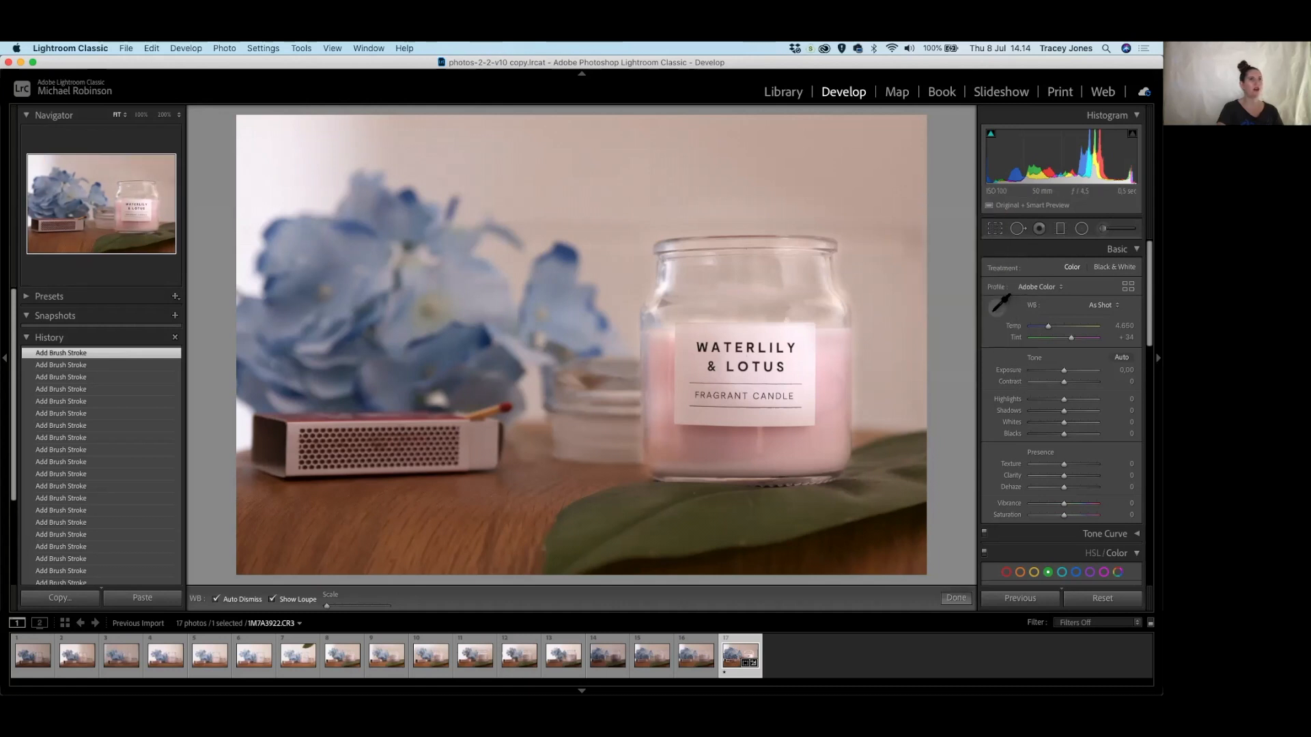
pyautogui.click(876, 182)
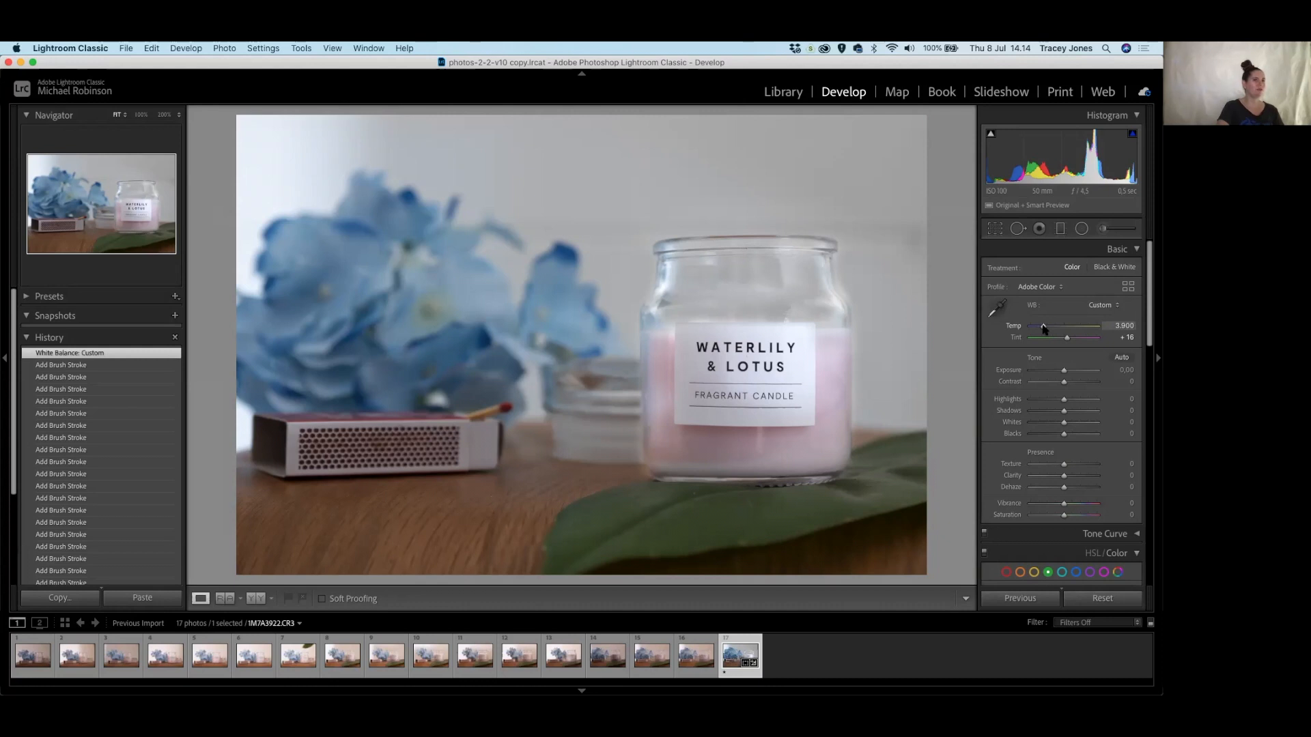
pyautogui.moveTo(1044, 329); pyautogui.dragTo(1047, 330)
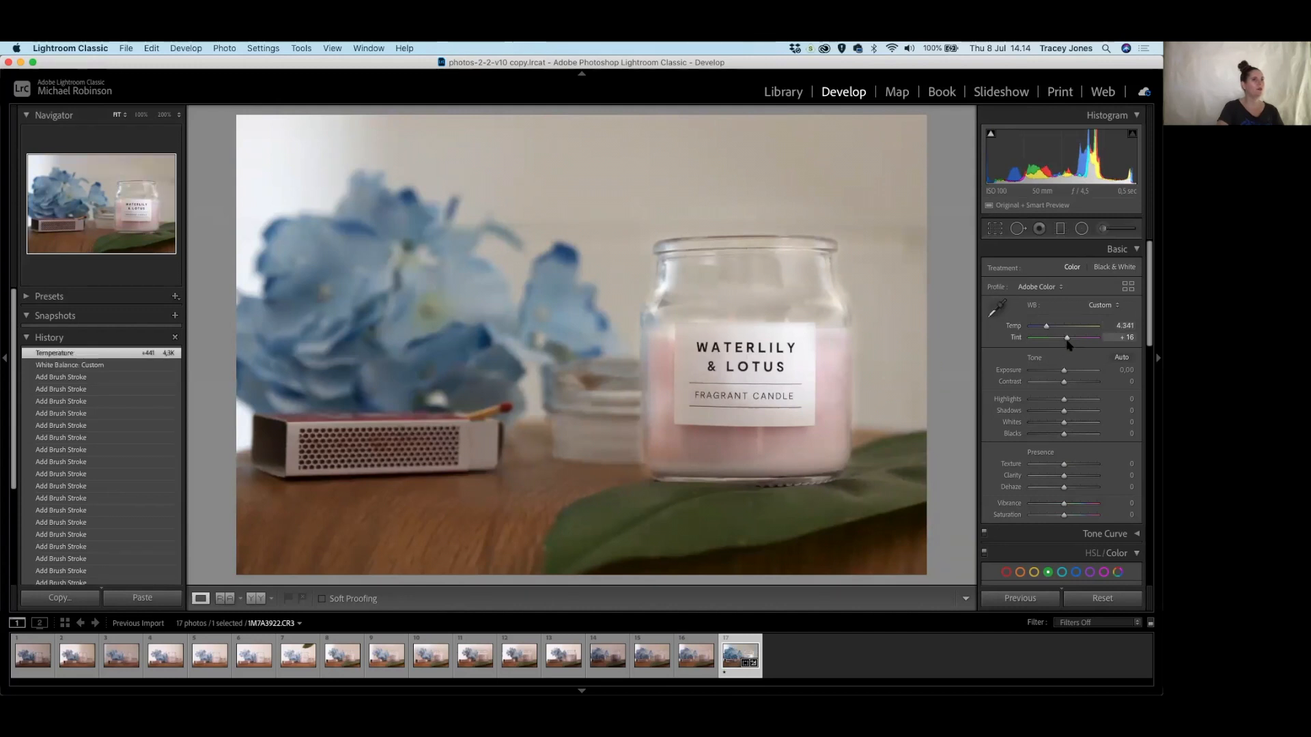
pyautogui.moveTo(1068, 340); pyautogui.dragTo(1069, 340)
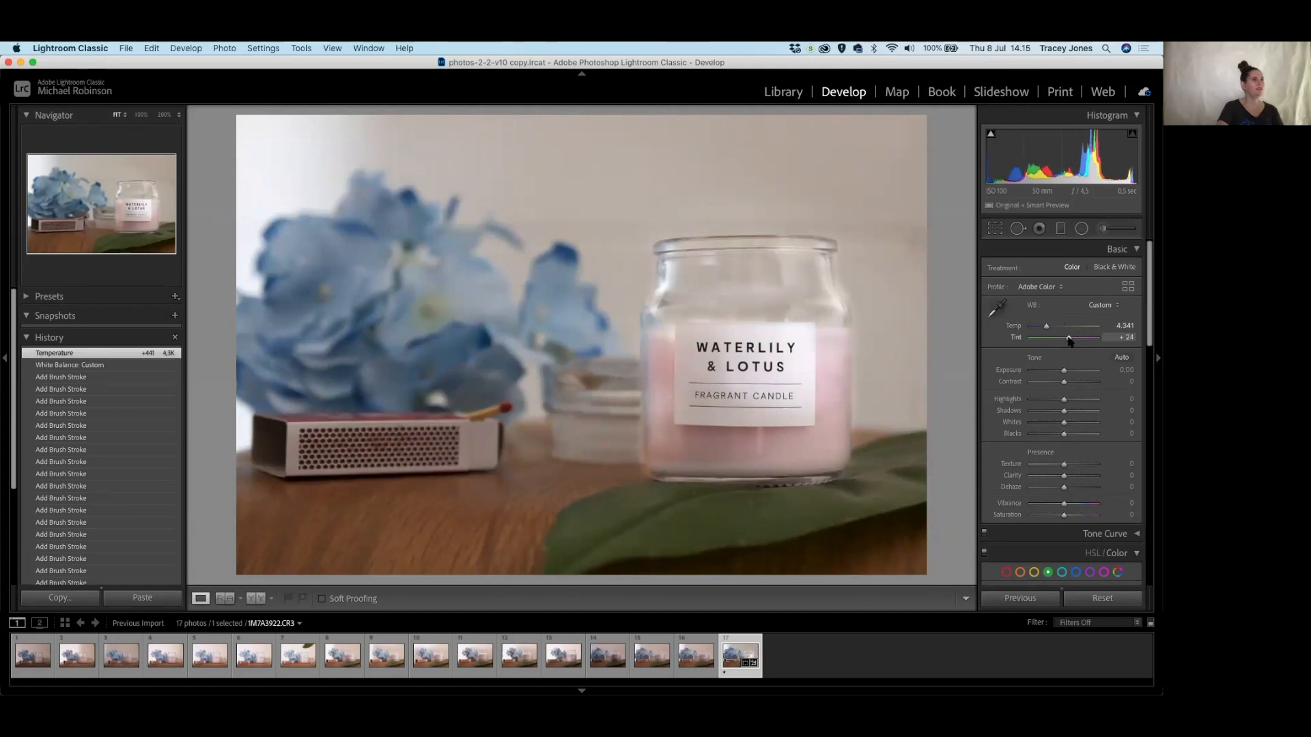
pyautogui.moveTo(1046, 326); pyautogui.dragTo(1048, 328)
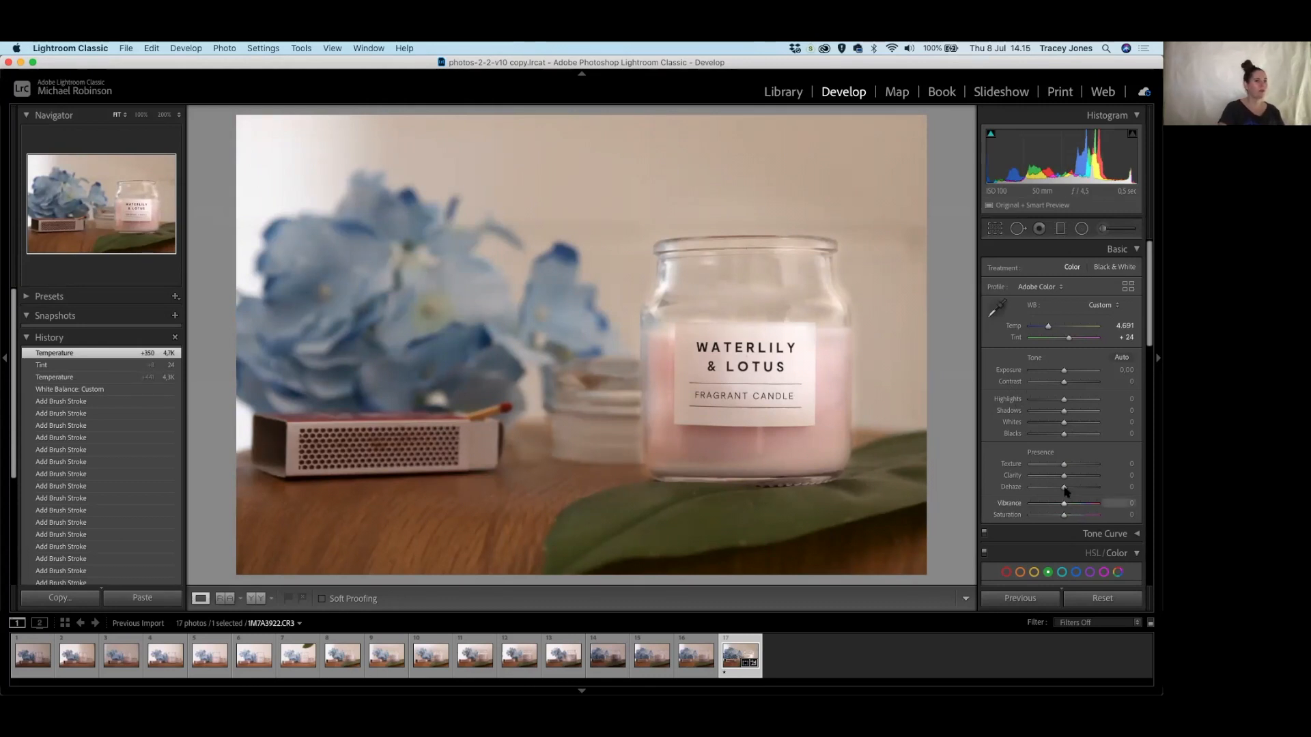
# Set Dehaze +24, Contrast +11, Highlights +17, Shadows +19 and Exposure +0.15.
pyautogui.moveTo(1063, 489); pyautogui.dragTo(1074, 491)
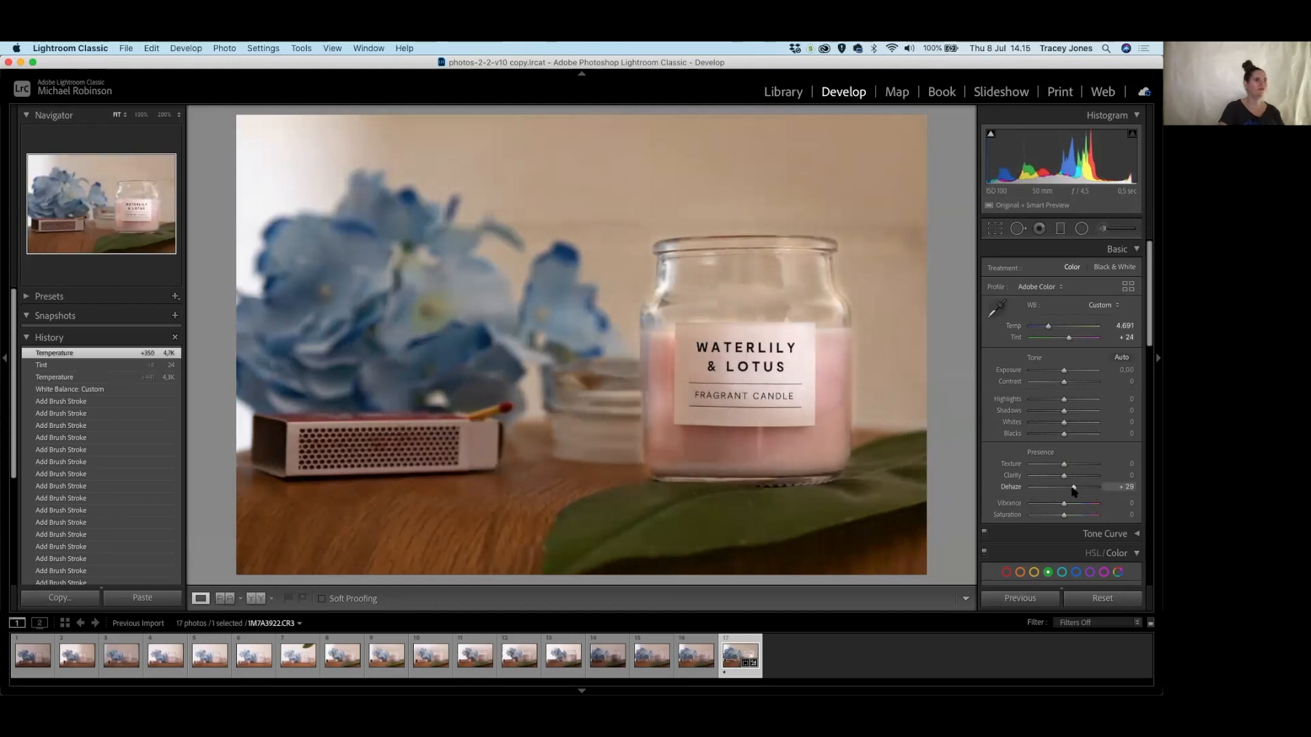
pyautogui.moveTo(1073, 491); pyautogui.dragTo(1071, 492)
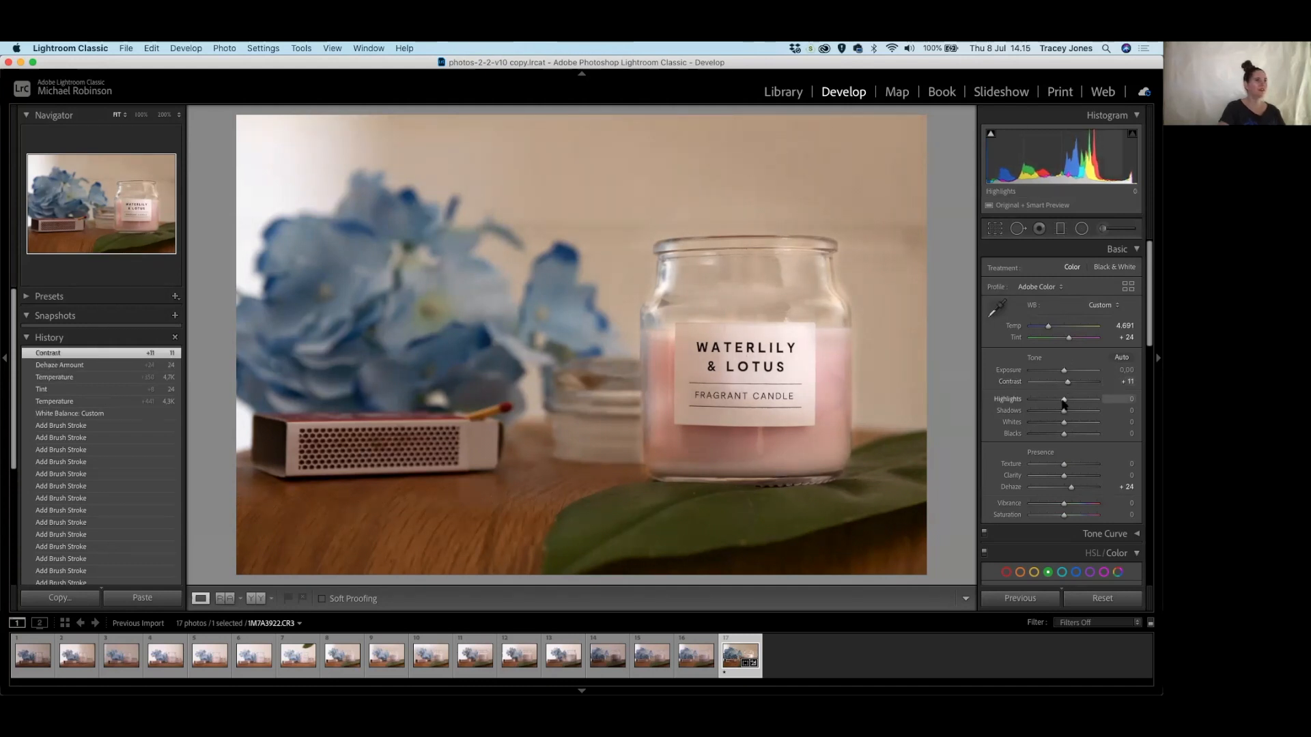
pyautogui.moveTo(1062, 401); pyautogui.dragTo(1063, 400)
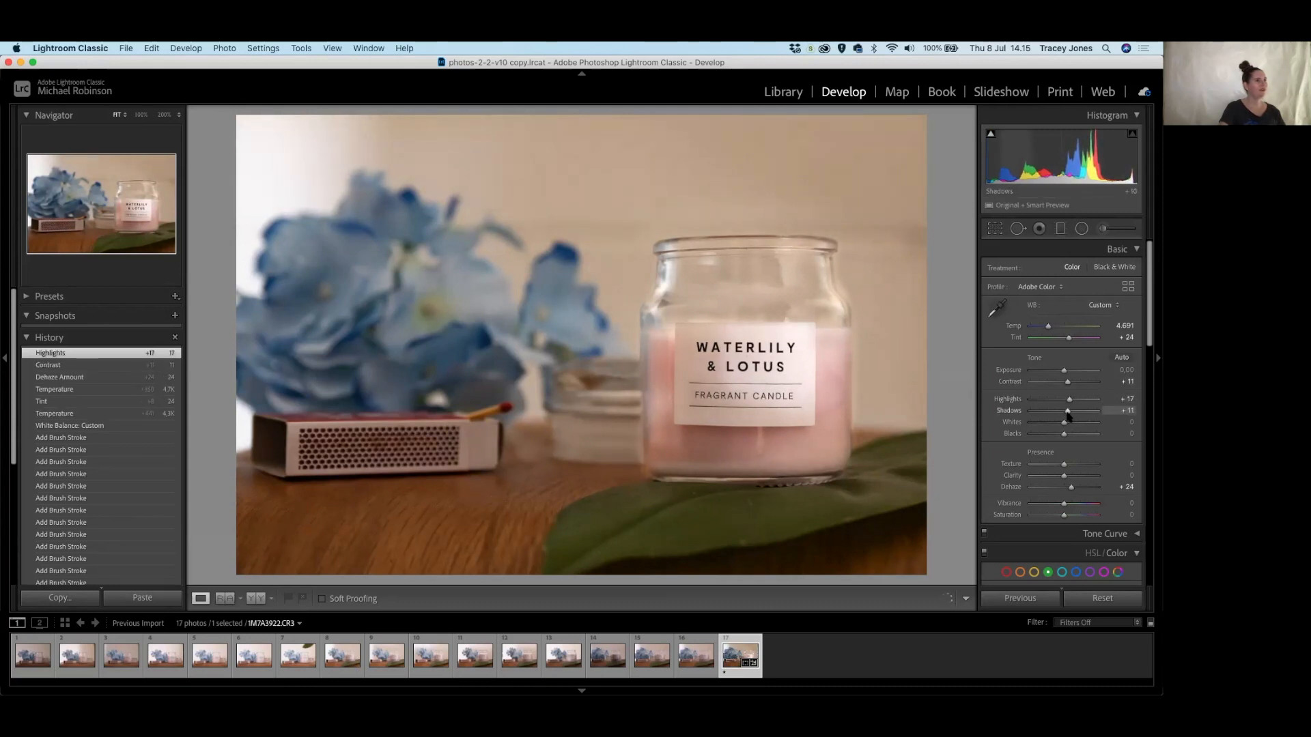
pyautogui.moveTo(1070, 415); pyautogui.dragTo(1066, 371)
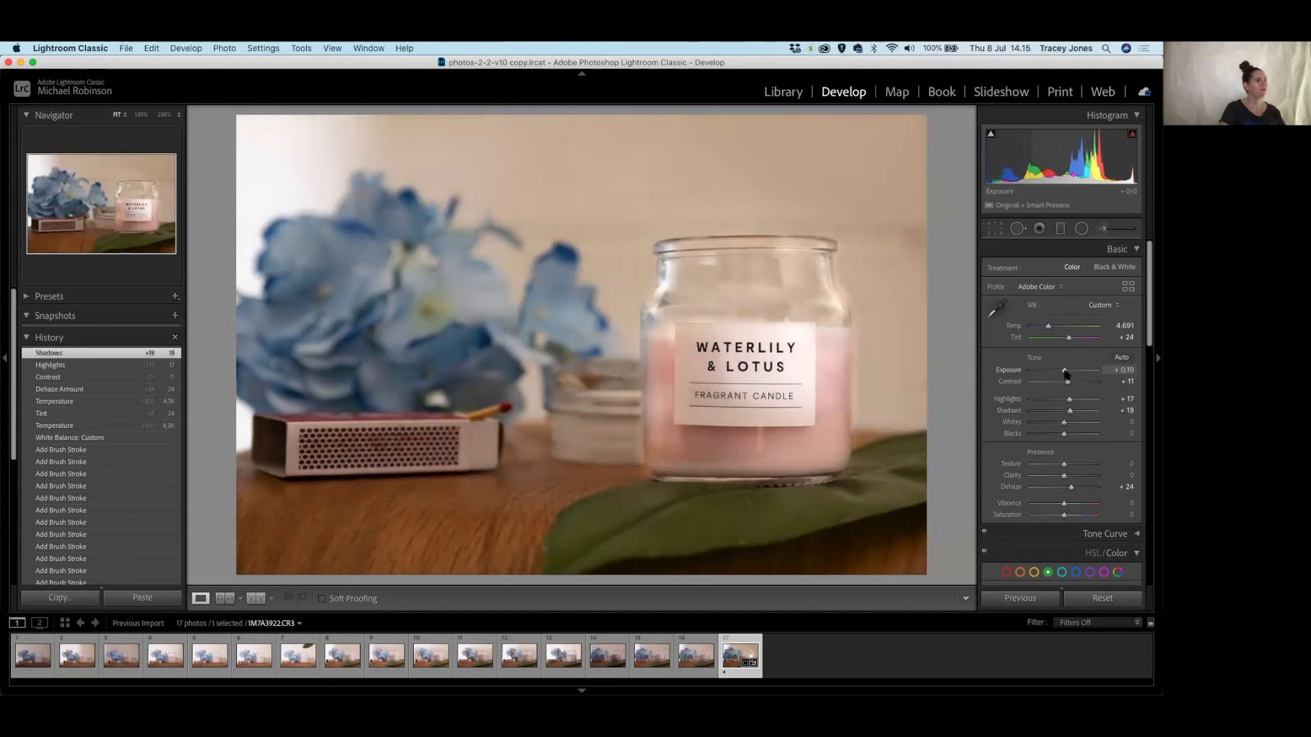
pyautogui.moveTo(1066, 373); pyautogui.dragTo(1068, 374)
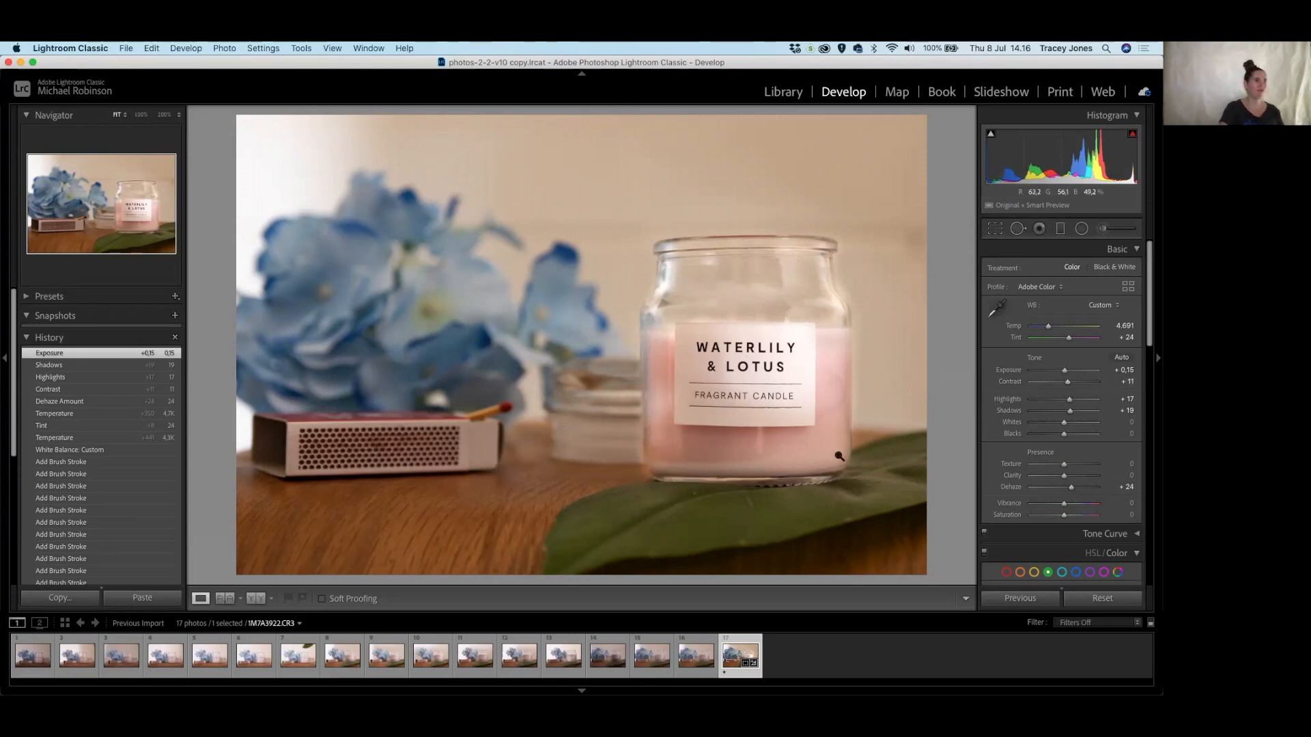
# At 100% zoom on the jar rim, heal a dust speck on the glass with a size-31 Spot Removal.
pyautogui.click(1017, 229)
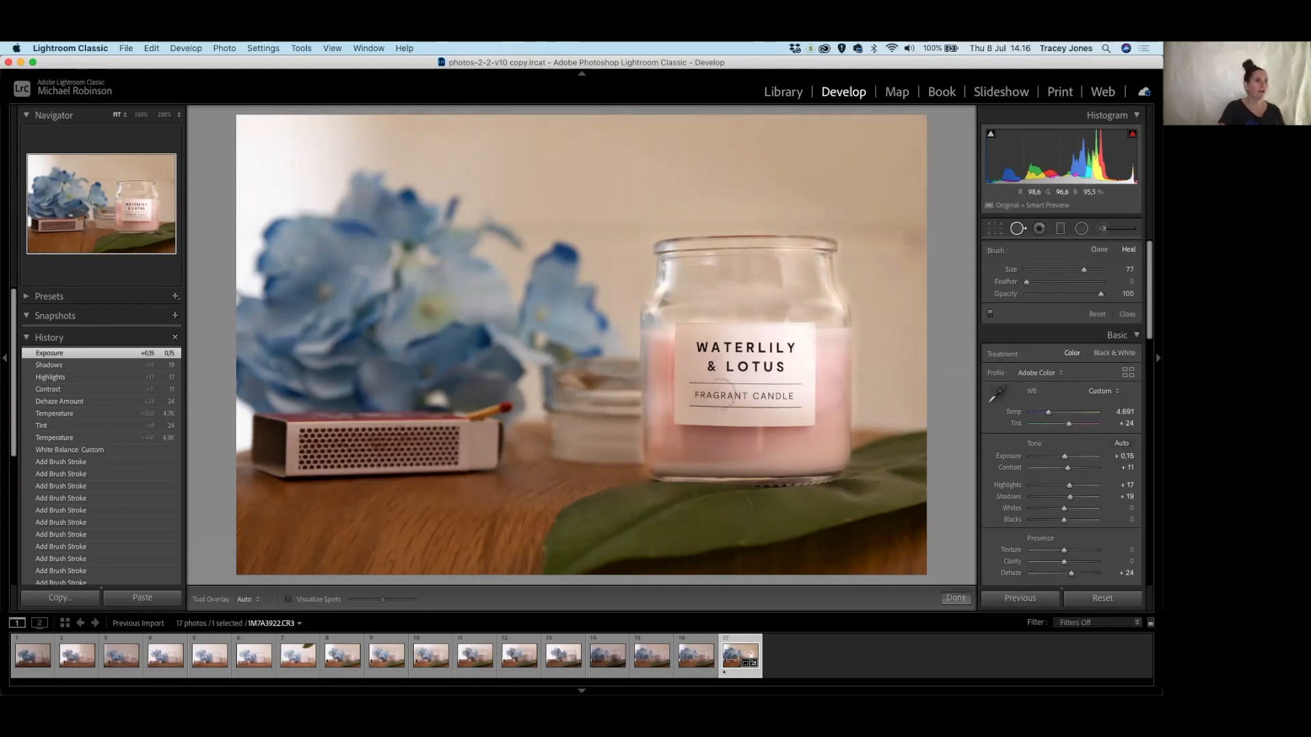
pyautogui.click(141, 114)
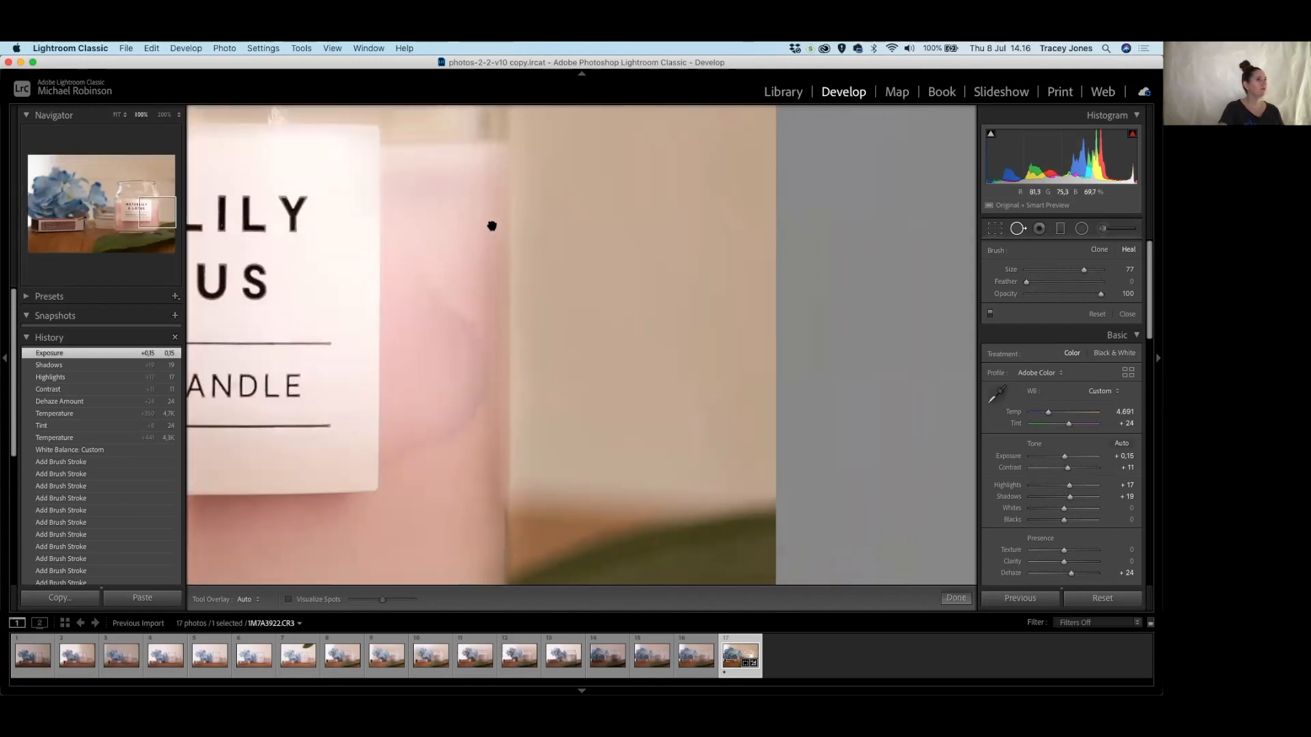
pyautogui.moveTo(491, 222); pyautogui.dragTo(763, 375)
pyautogui.moveTo(644, 199)
pyautogui.mouseDown()
pyautogui.moveTo(634, 240)
pyautogui.moveTo(763, 416)
pyautogui.mouseUp()
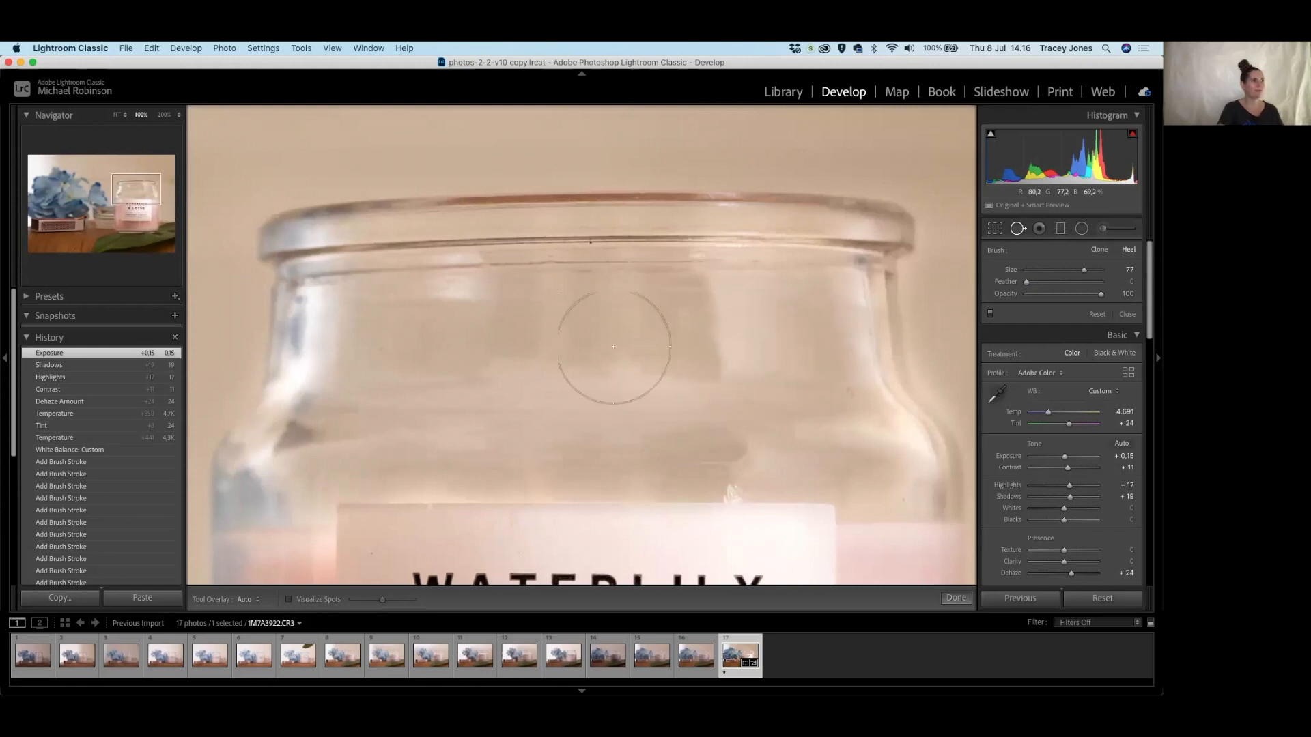
pyautogui.moveTo(431, 303)
pyautogui.mouseDown()
pyautogui.moveTo(555, 327)
pyautogui.moveTo(667, 199)
pyautogui.moveTo(392, 184)
pyautogui.moveTo(389, 328)
pyautogui.moveTo(500, 316)
pyautogui.moveTo(620, 272)
pyautogui.mouseUp()
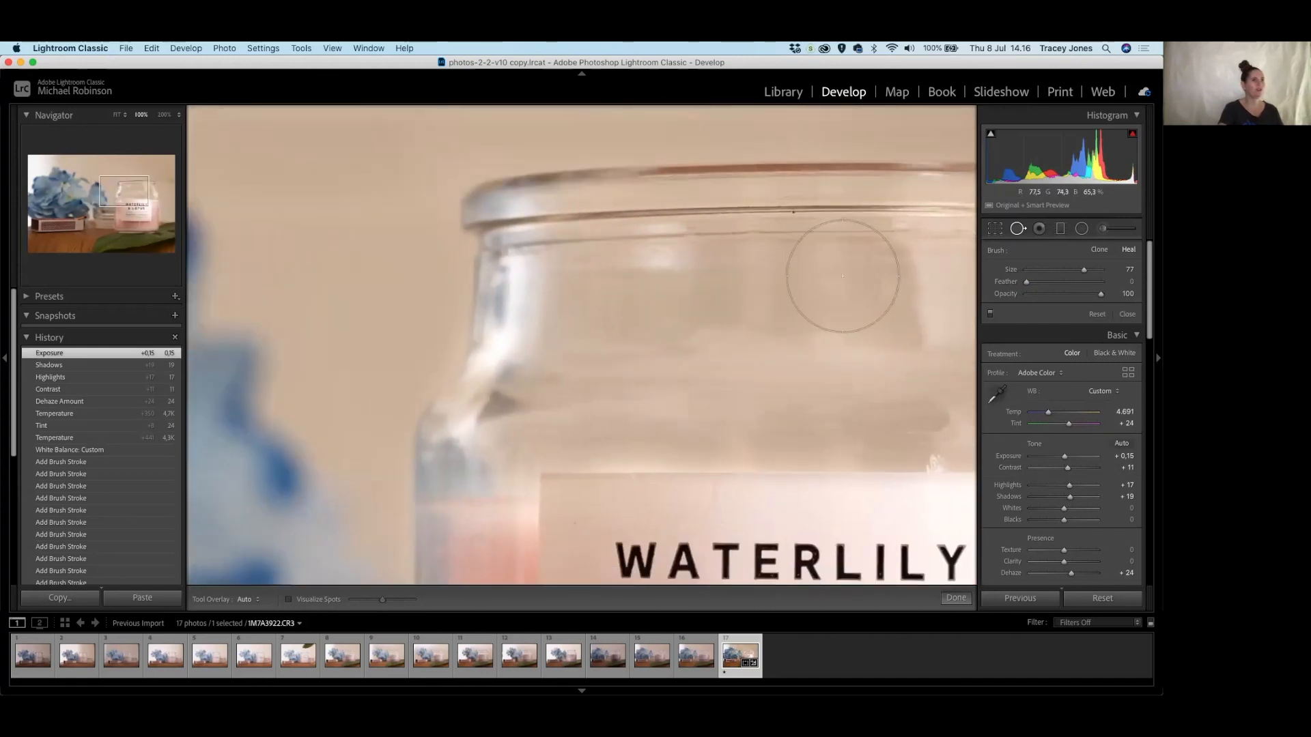
pyautogui.scroll(-8, 843, 275)
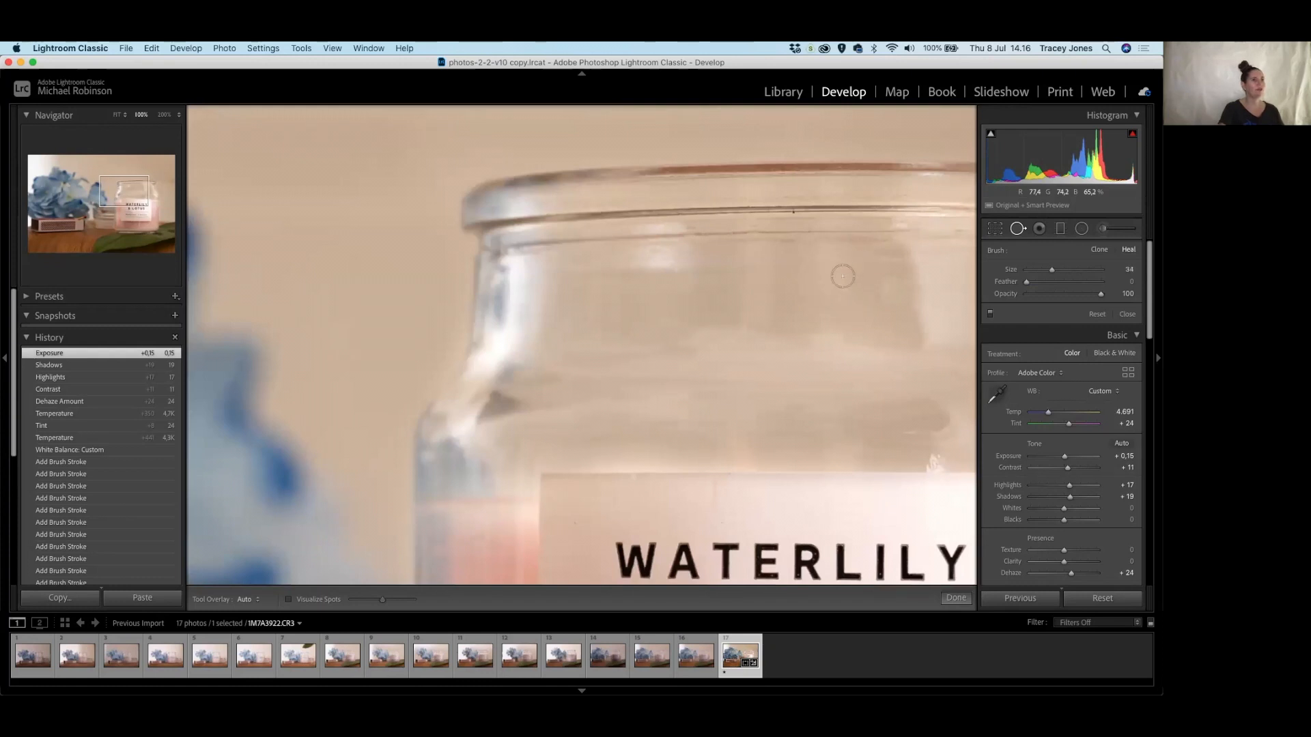
pyautogui.scroll(1, 788, 302)
pyautogui.moveTo(880, 223); pyautogui.dragTo(676, 295)
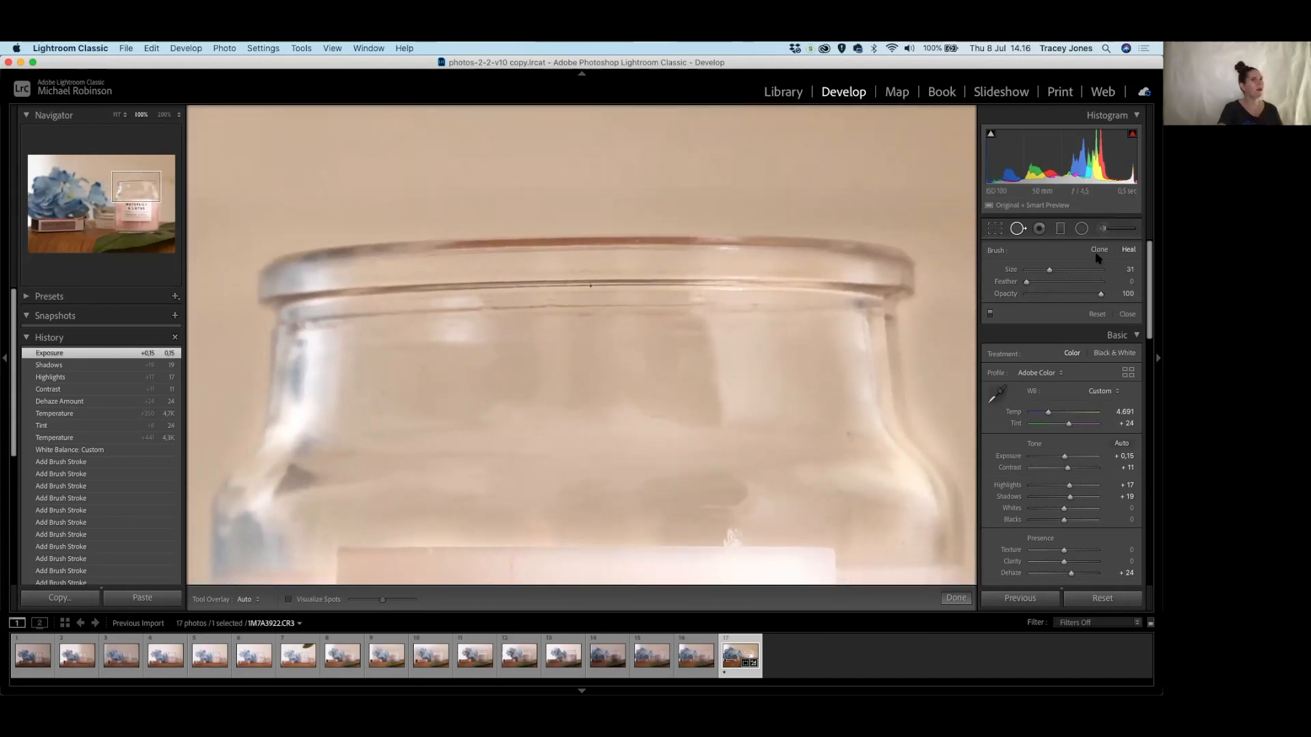
pyautogui.click(849, 436)
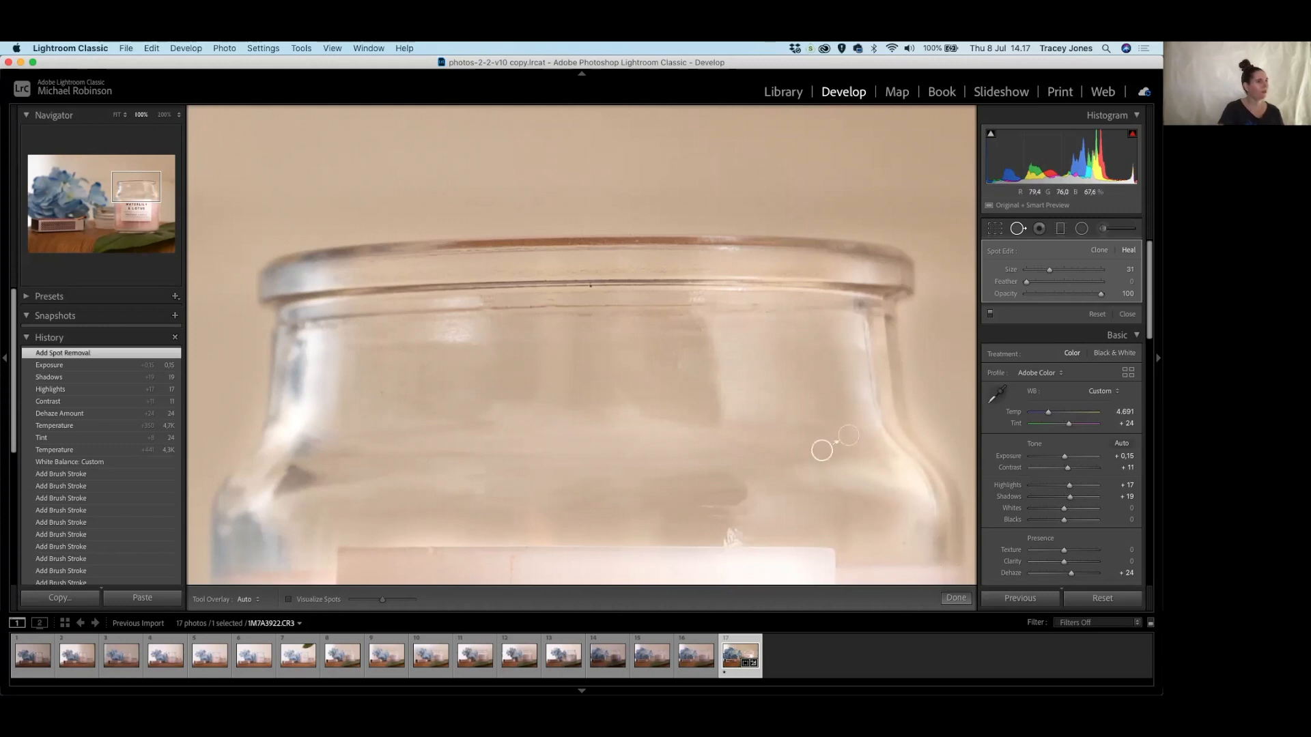
# Heal a speck above the WATERLILY & LOTUS label and paint out a glass streak, sampling clean glass.
pyautogui.moveTo(766, 506); pyautogui.dragTo(741, 322)
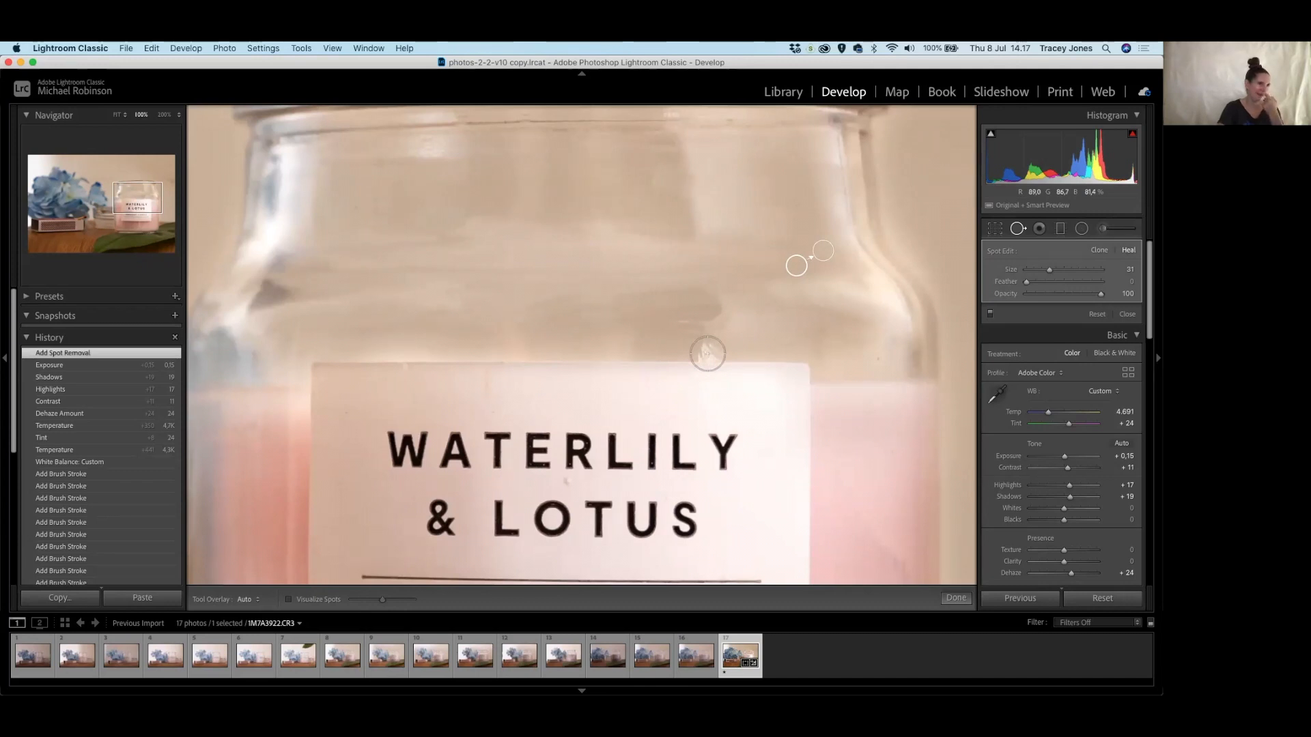
pyautogui.click(708, 353)
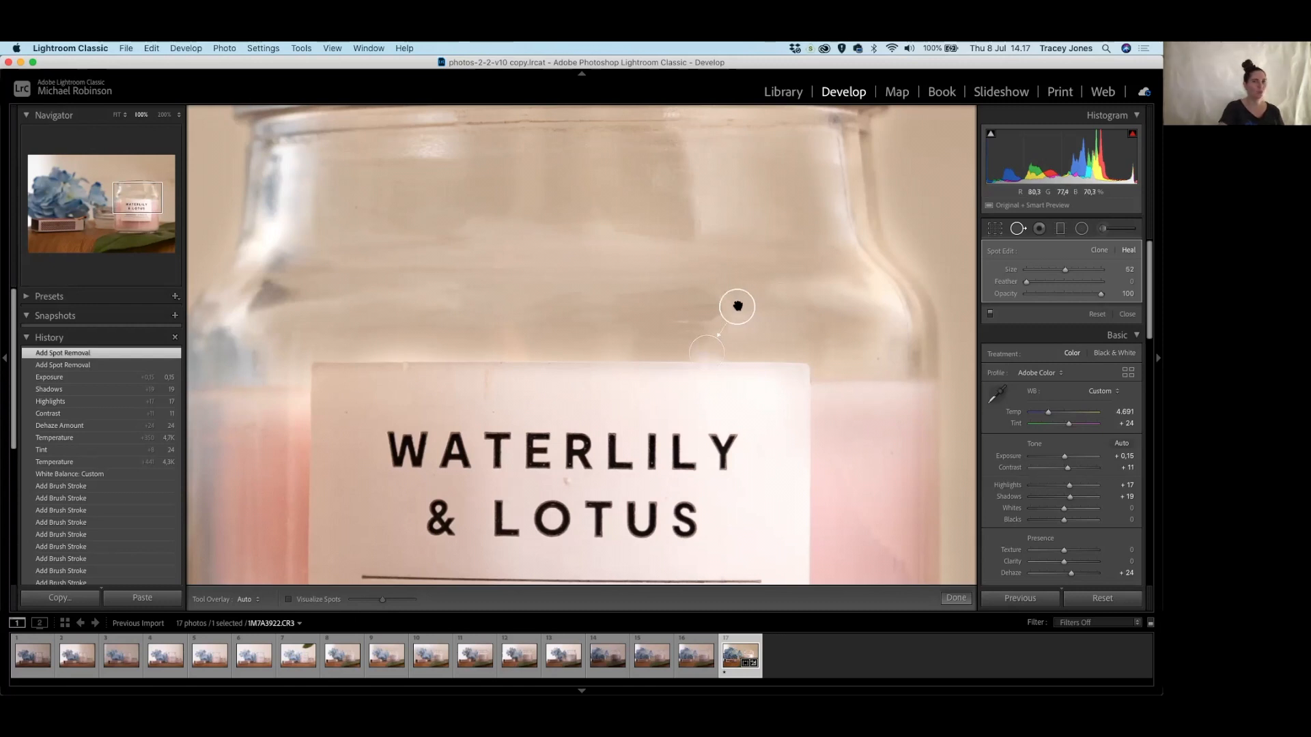
pyautogui.moveTo(737, 307); pyautogui.dragTo(757, 353)
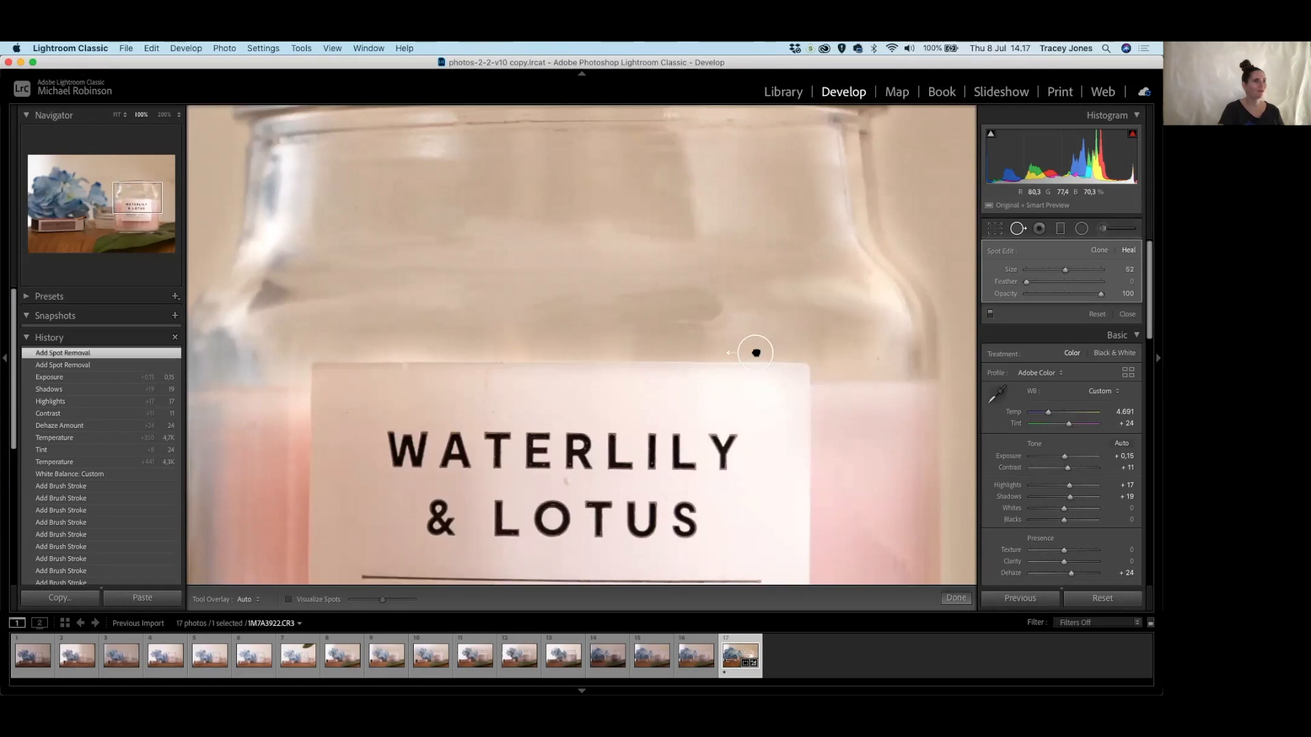
pyautogui.moveTo(756, 352); pyautogui.dragTo(755, 351)
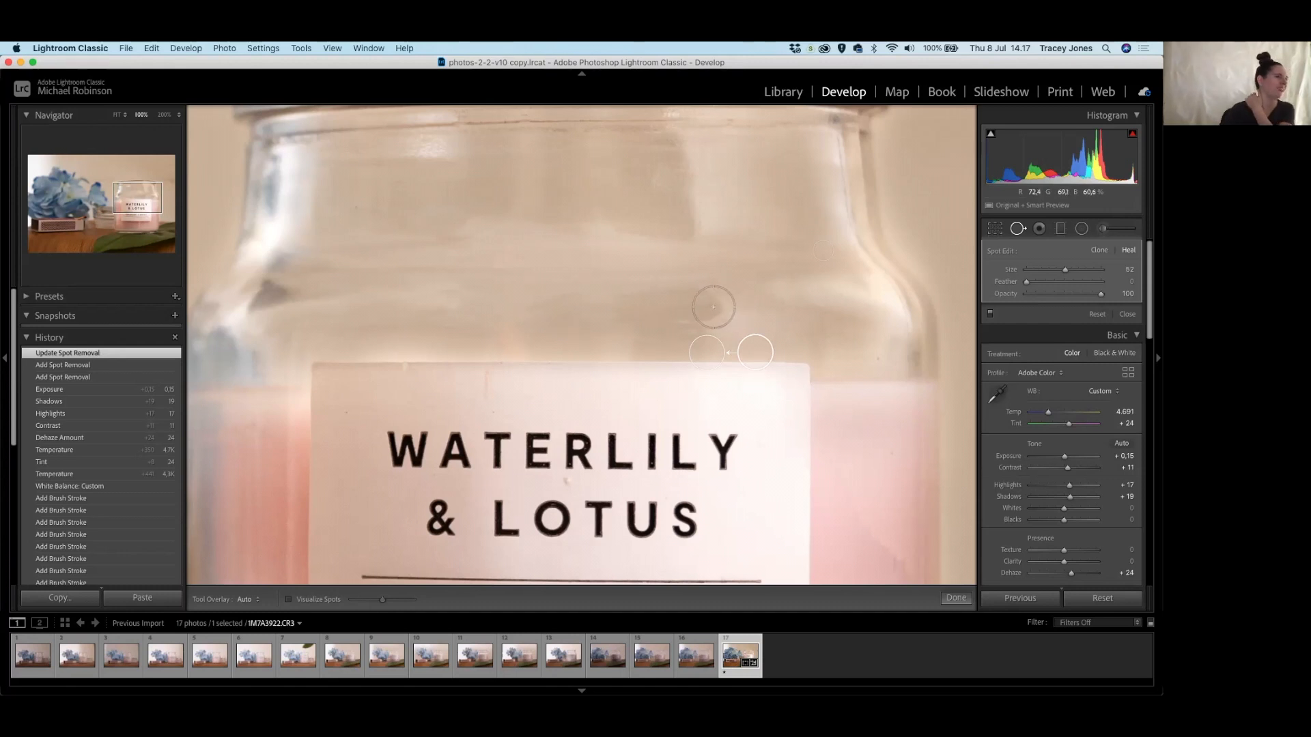
pyautogui.moveTo(711, 305); pyautogui.dragTo(629, 308)
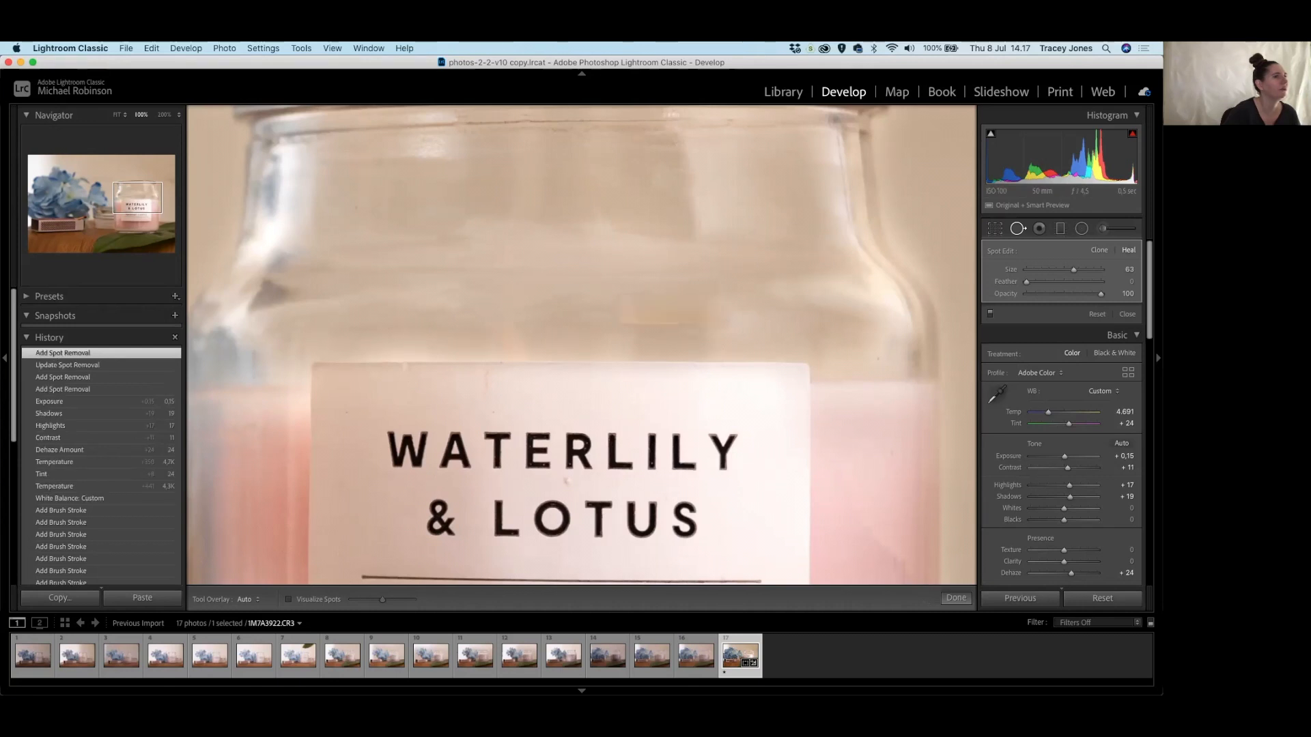
pyautogui.moveTo(561, 344); pyautogui.dragTo(530, 328)
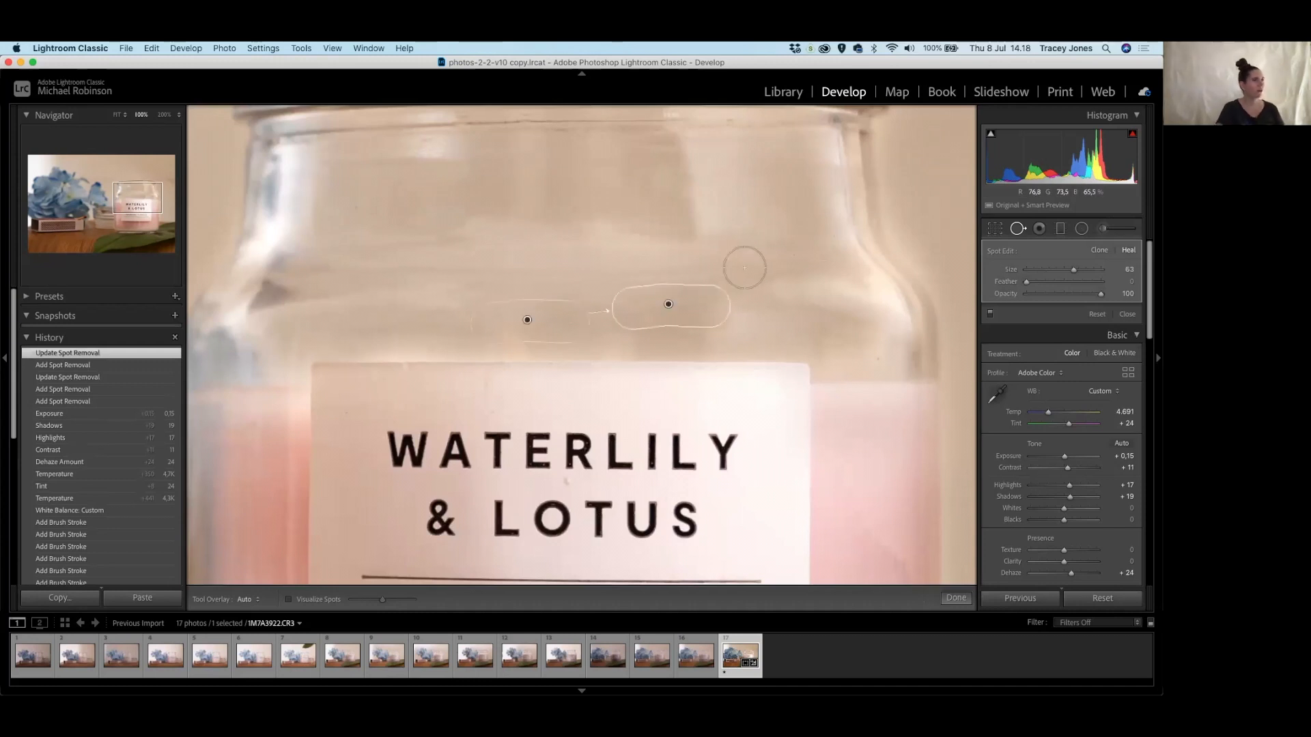
# Heal two specks and paint out marks and a line across the jar neck, repositioning one patch.
pyautogui.click(732, 325)
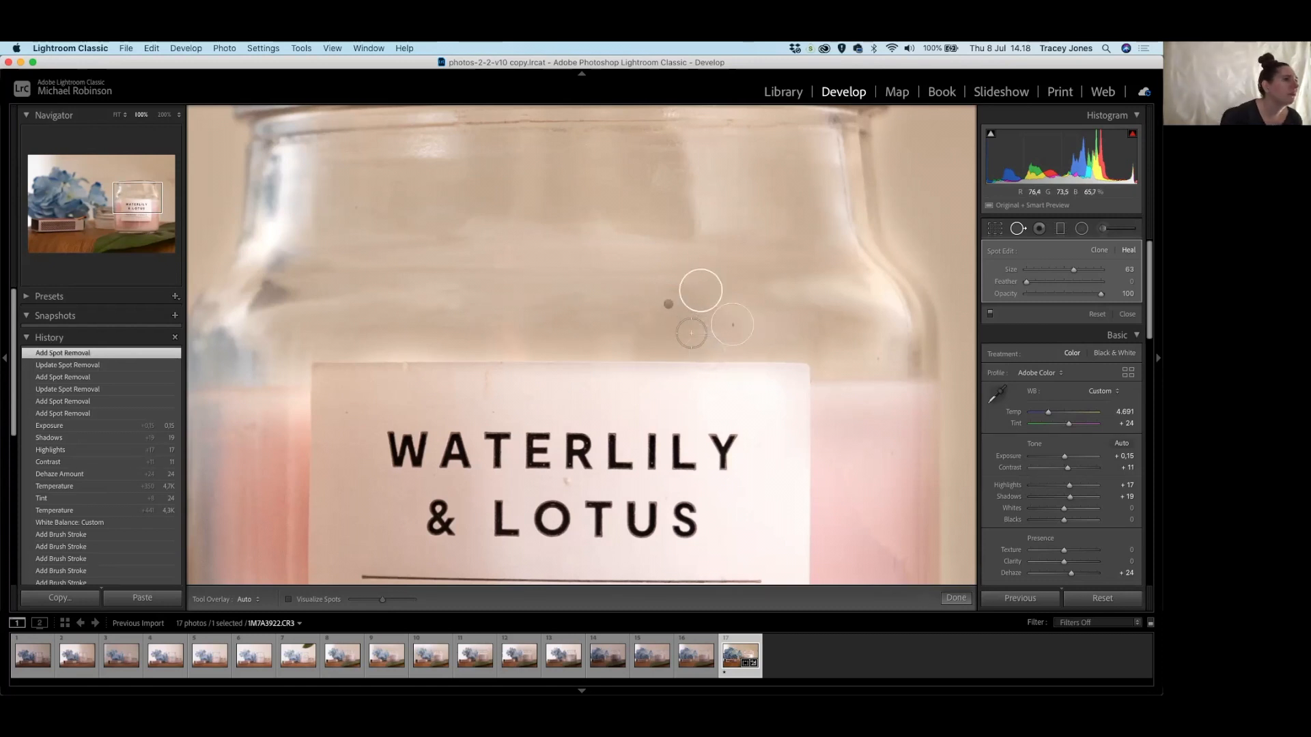
pyautogui.moveTo(678, 335); pyautogui.dragTo(711, 335)
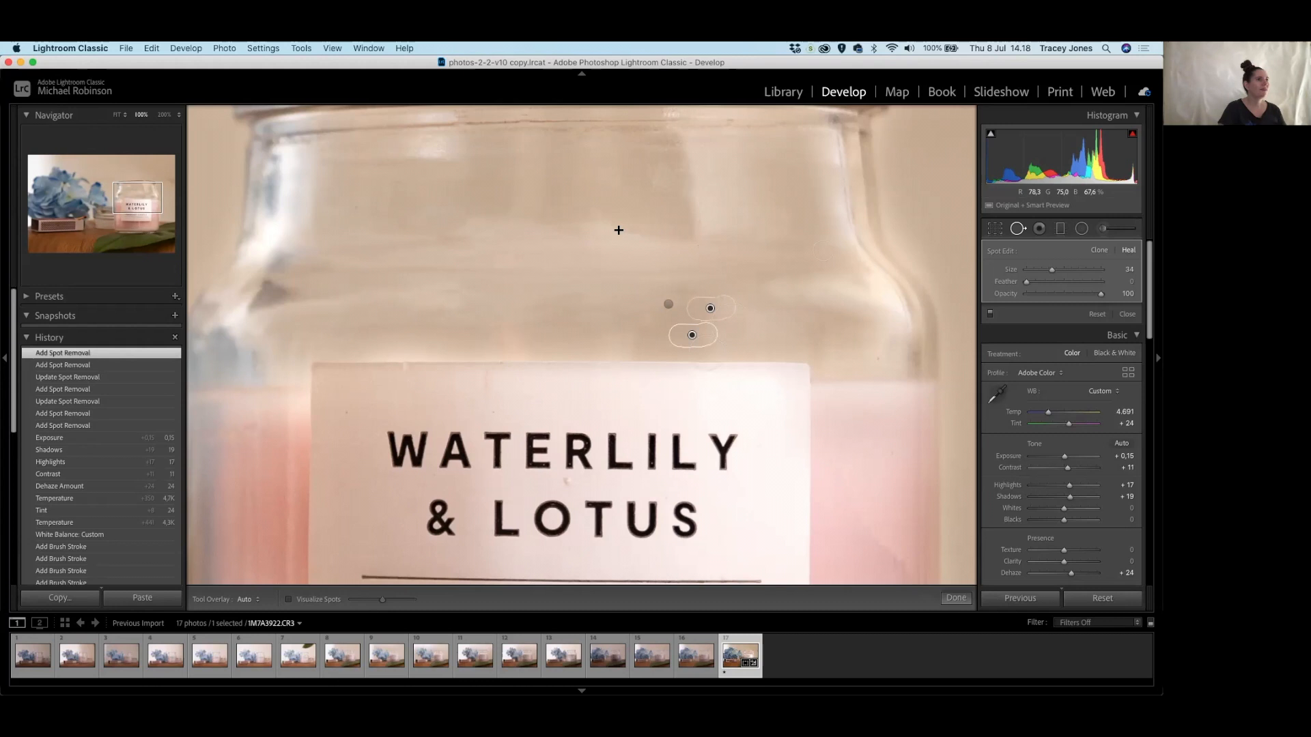
pyautogui.moveTo(586, 224); pyautogui.dragTo(614, 228)
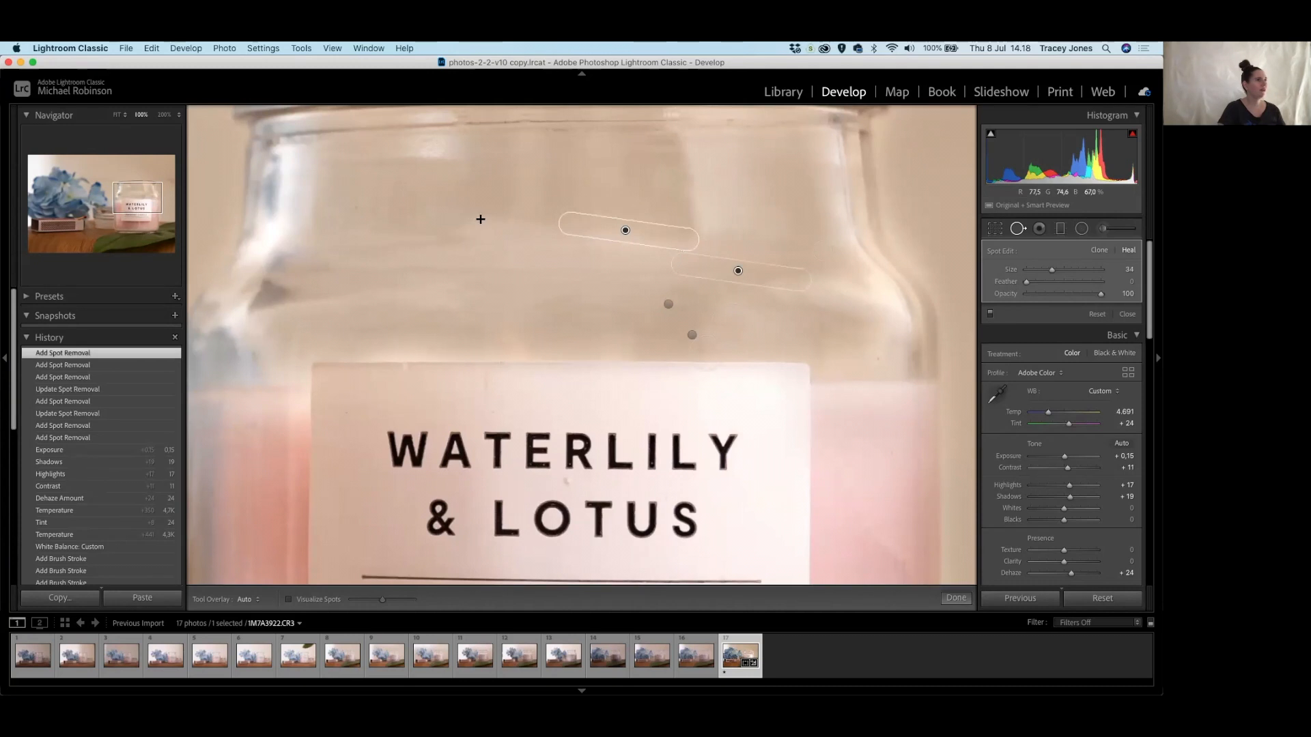
pyautogui.moveTo(545, 224); pyautogui.dragTo(628, 219)
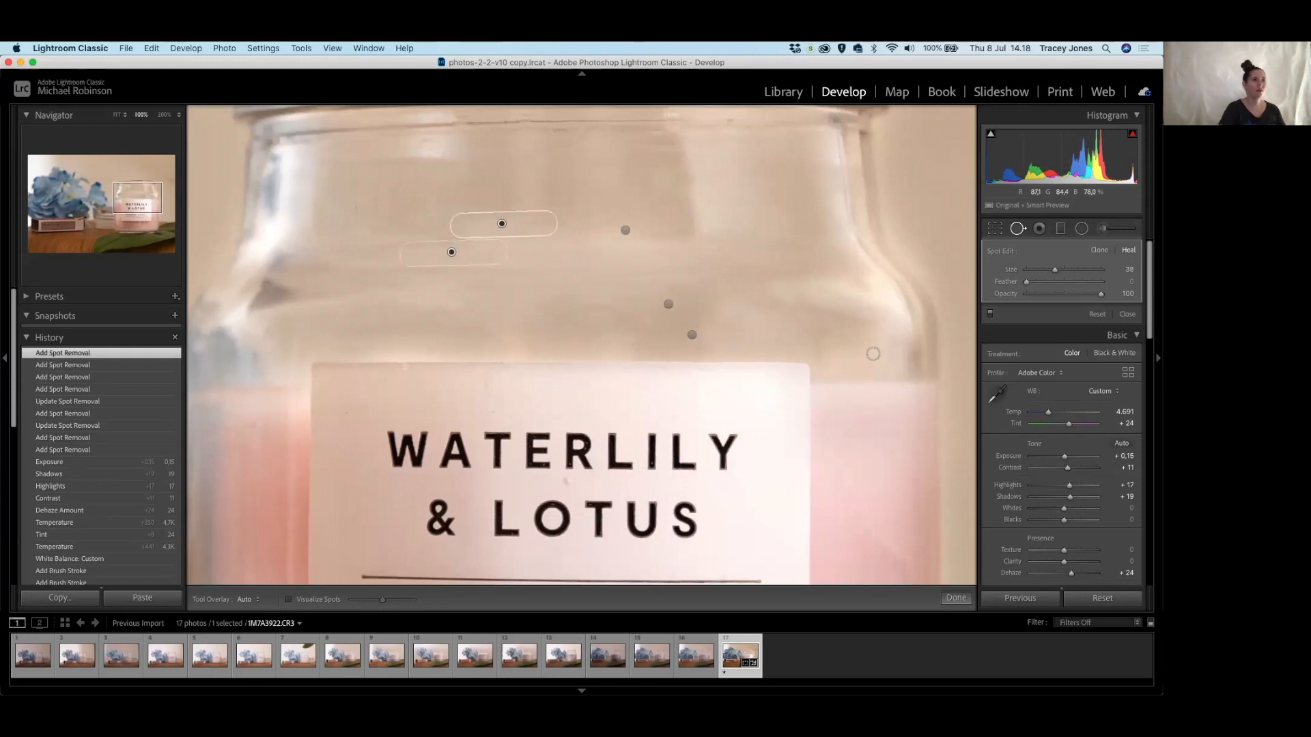
pyautogui.click(877, 359)
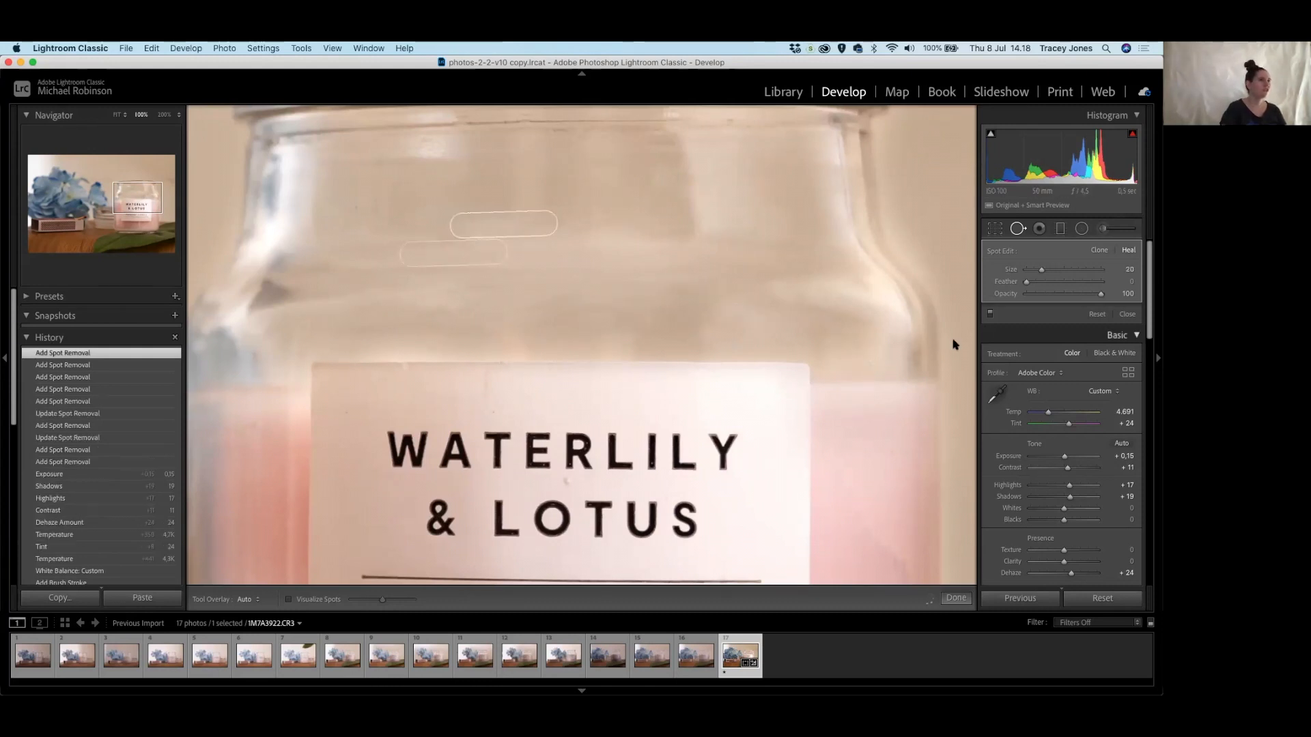
# Heal the dust specks on the jar rim and glass shoulder.
pyautogui.moveTo(289, 284); pyautogui.dragTo(400, 428)
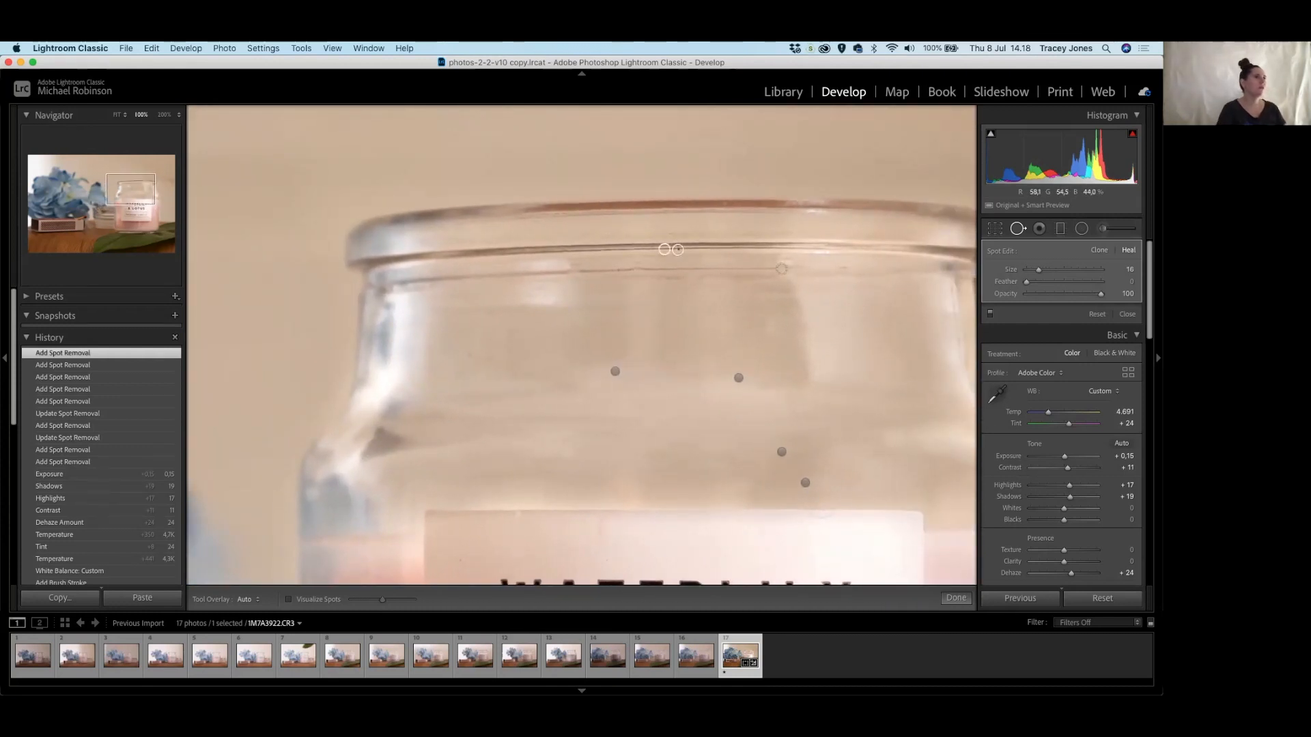
pyautogui.click(678, 250)
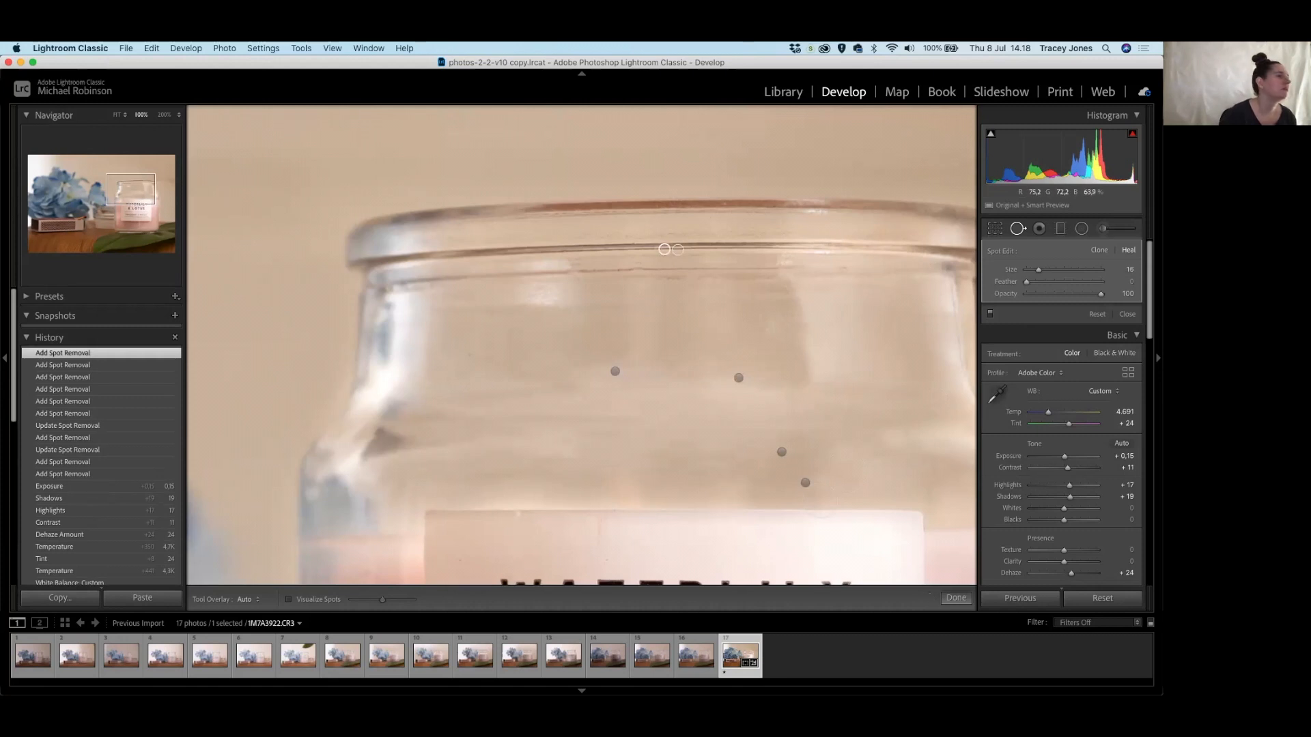
pyautogui.moveTo(506, 363); pyautogui.dragTo(585, 281)
pyautogui.click(546, 278)
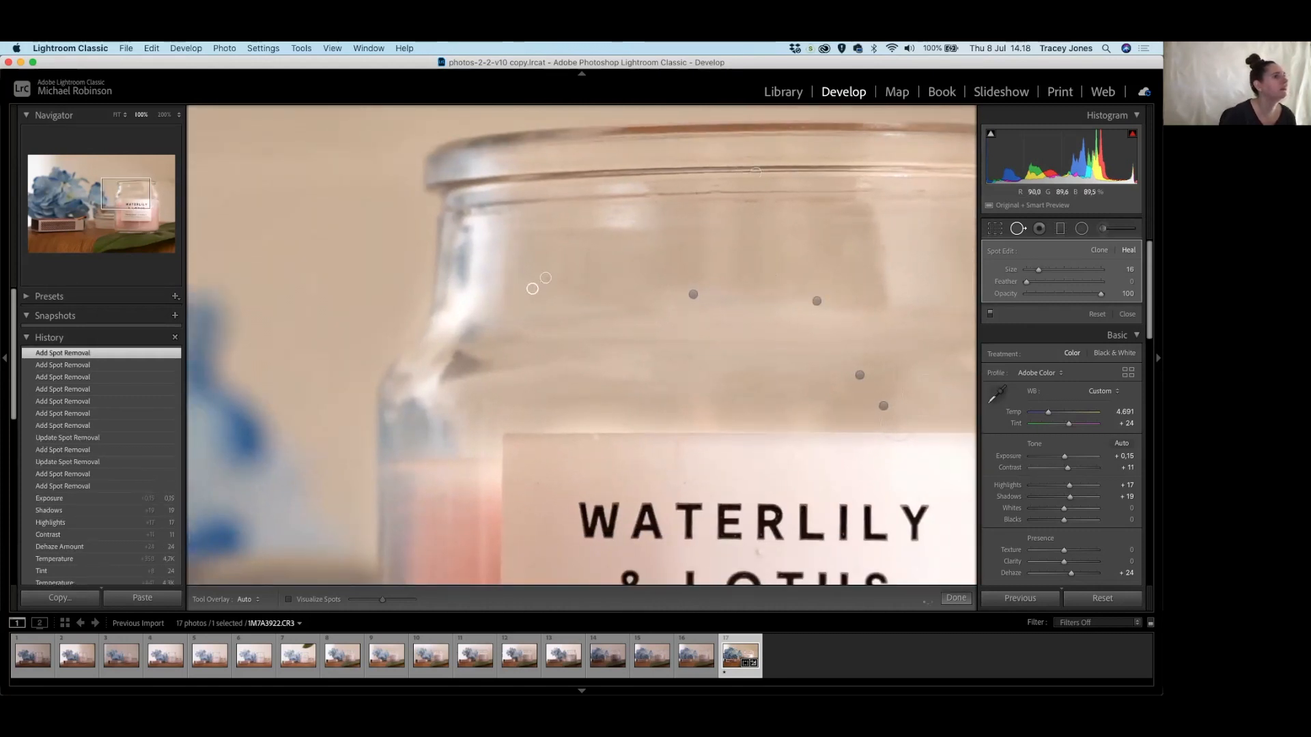
pyautogui.click(587, 255)
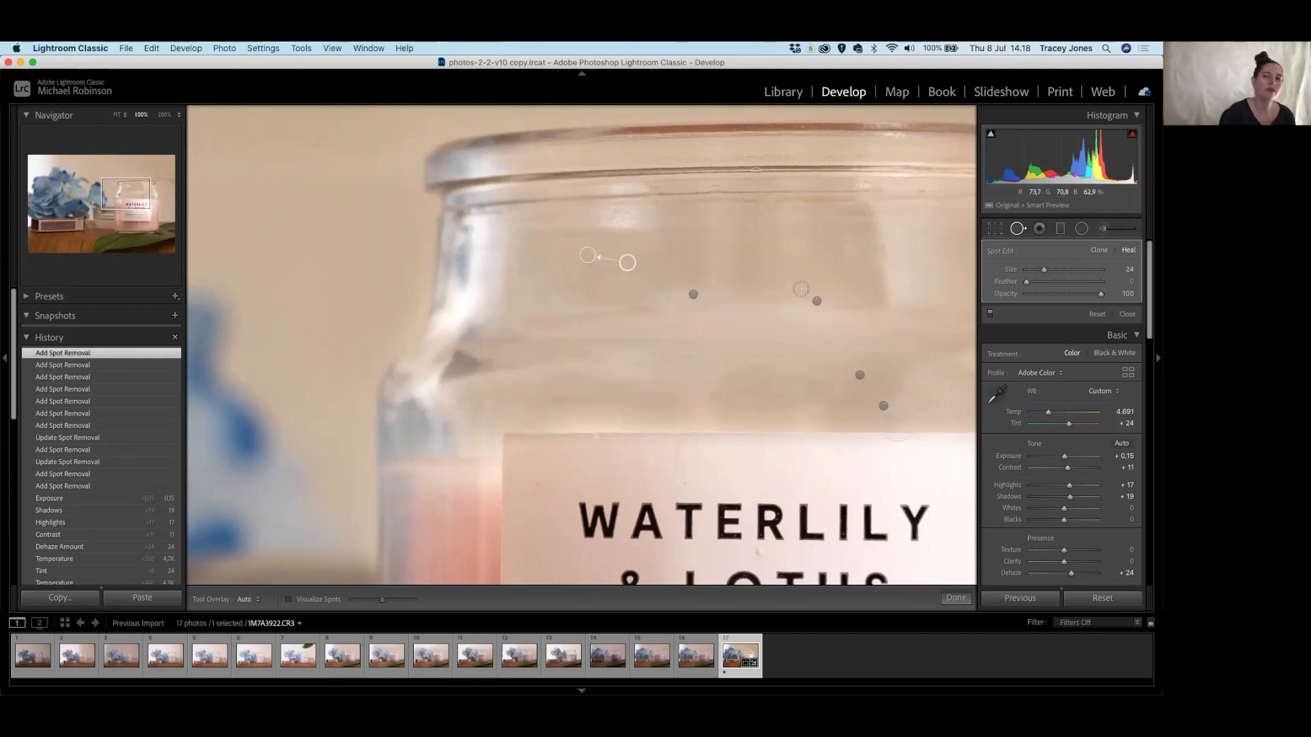
pyautogui.moveTo(761, 411); pyautogui.dragTo(820, 240)
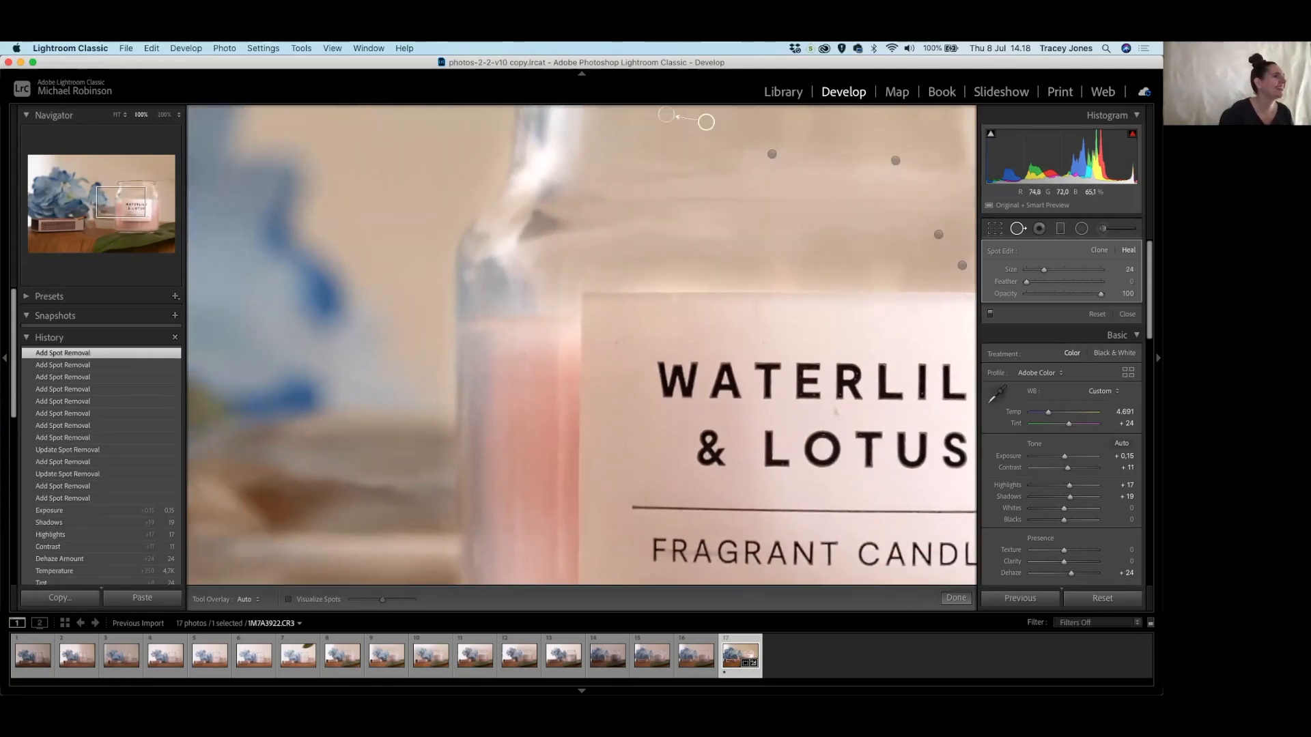
pyautogui.click(615, 344)
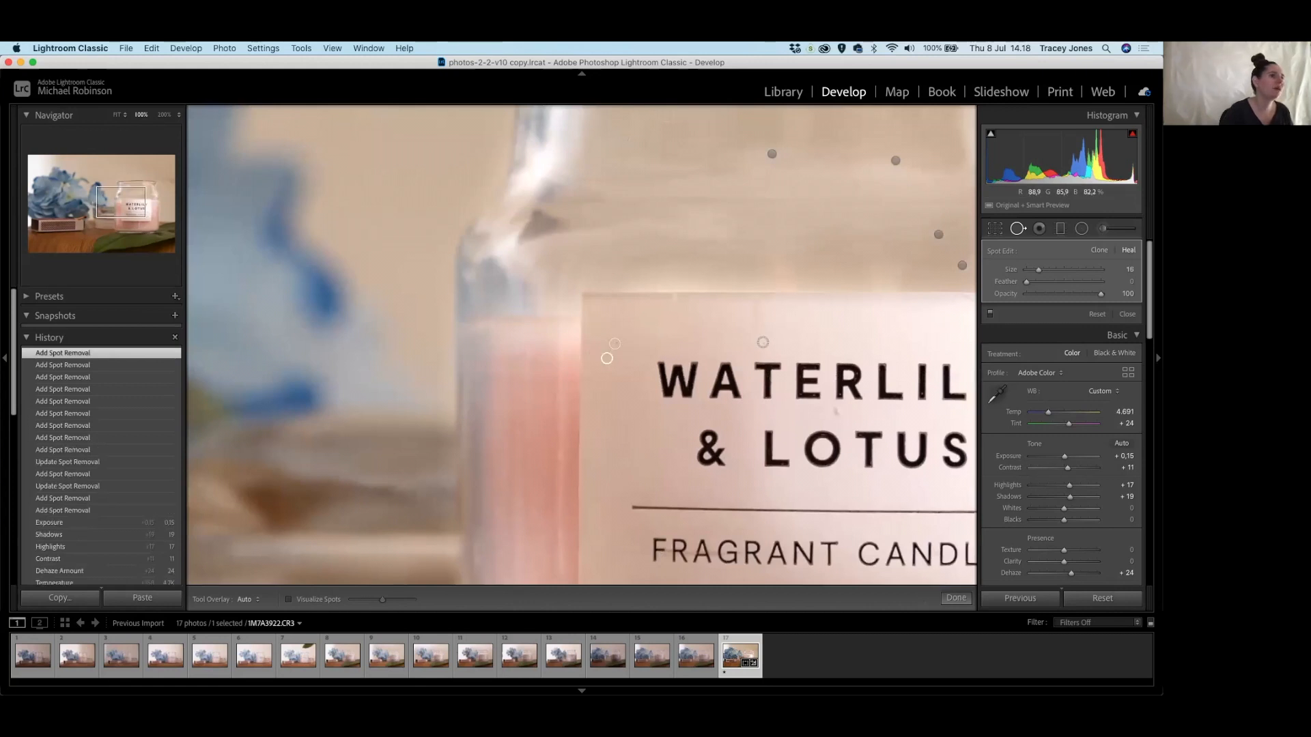
# Heal a speck and paint out a blemish along the label's top edge.
pyautogui.click(763, 342)
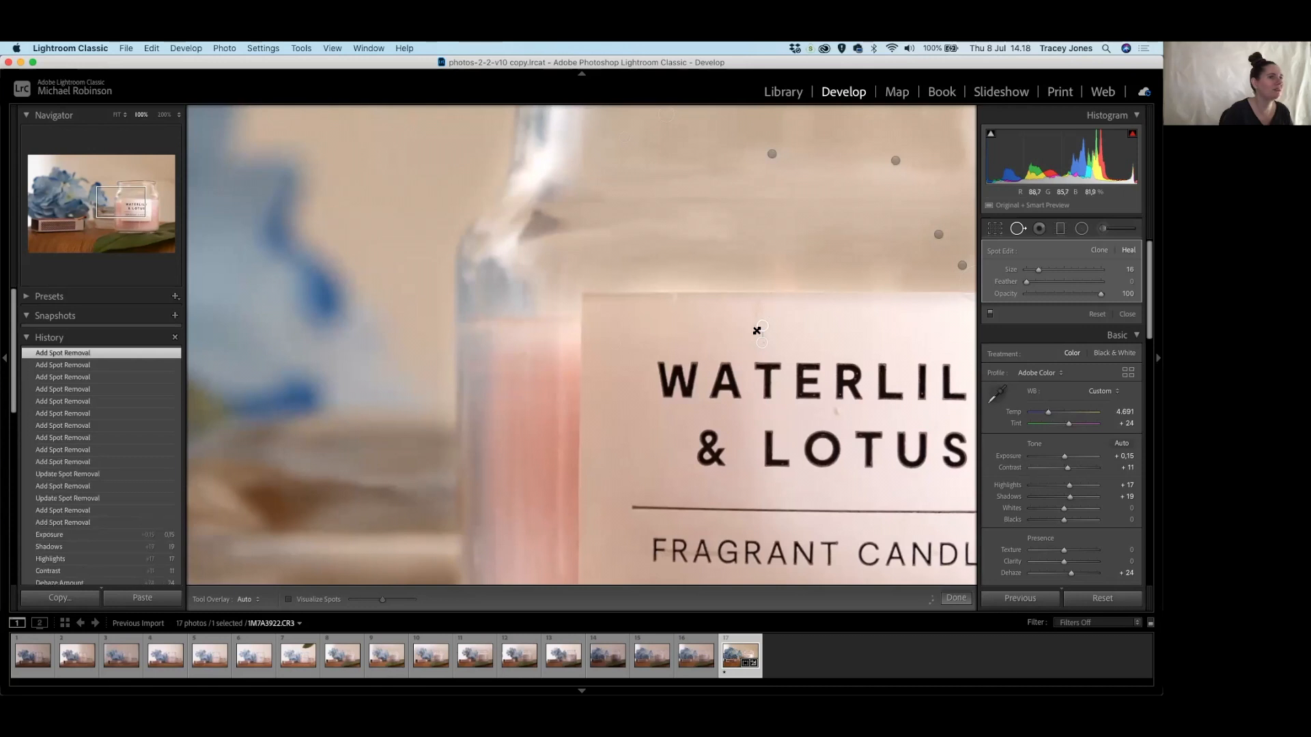
pyautogui.moveTo(756, 308); pyautogui.dragTo(755, 330)
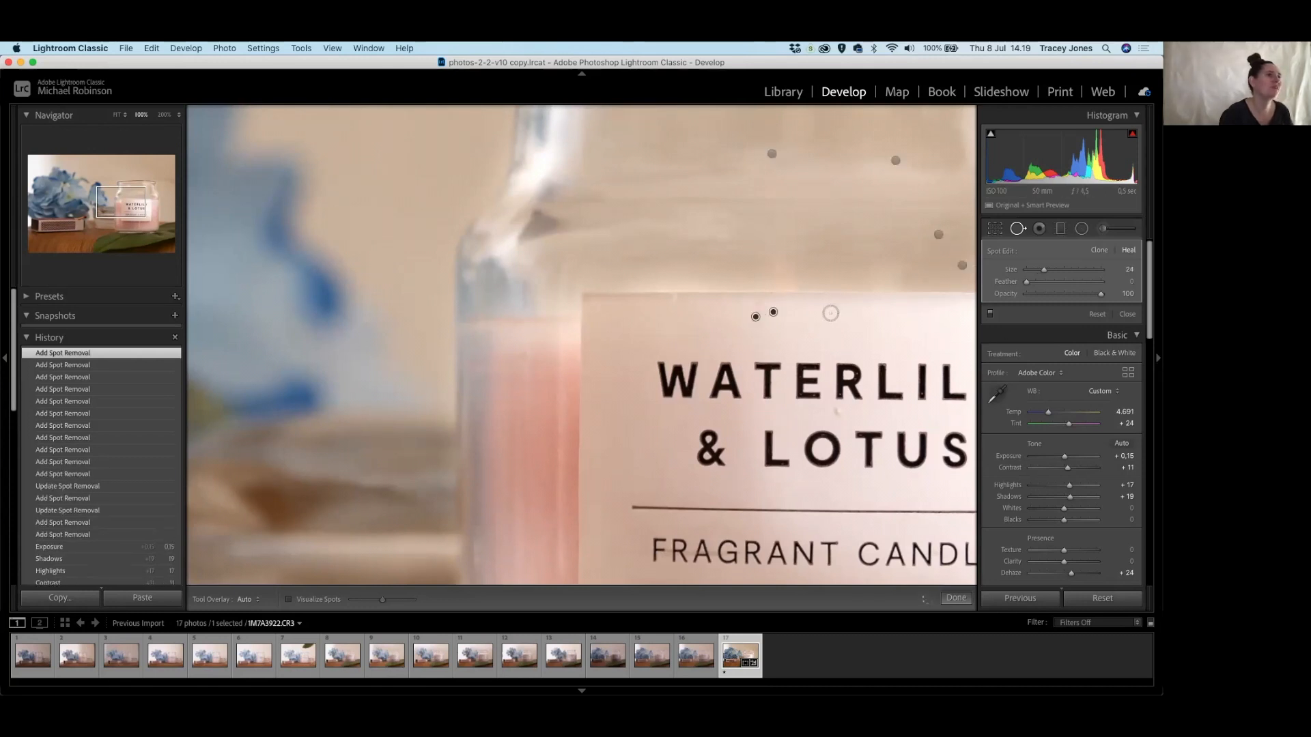
pyautogui.moveTo(872, 355); pyautogui.dragTo(747, 240)
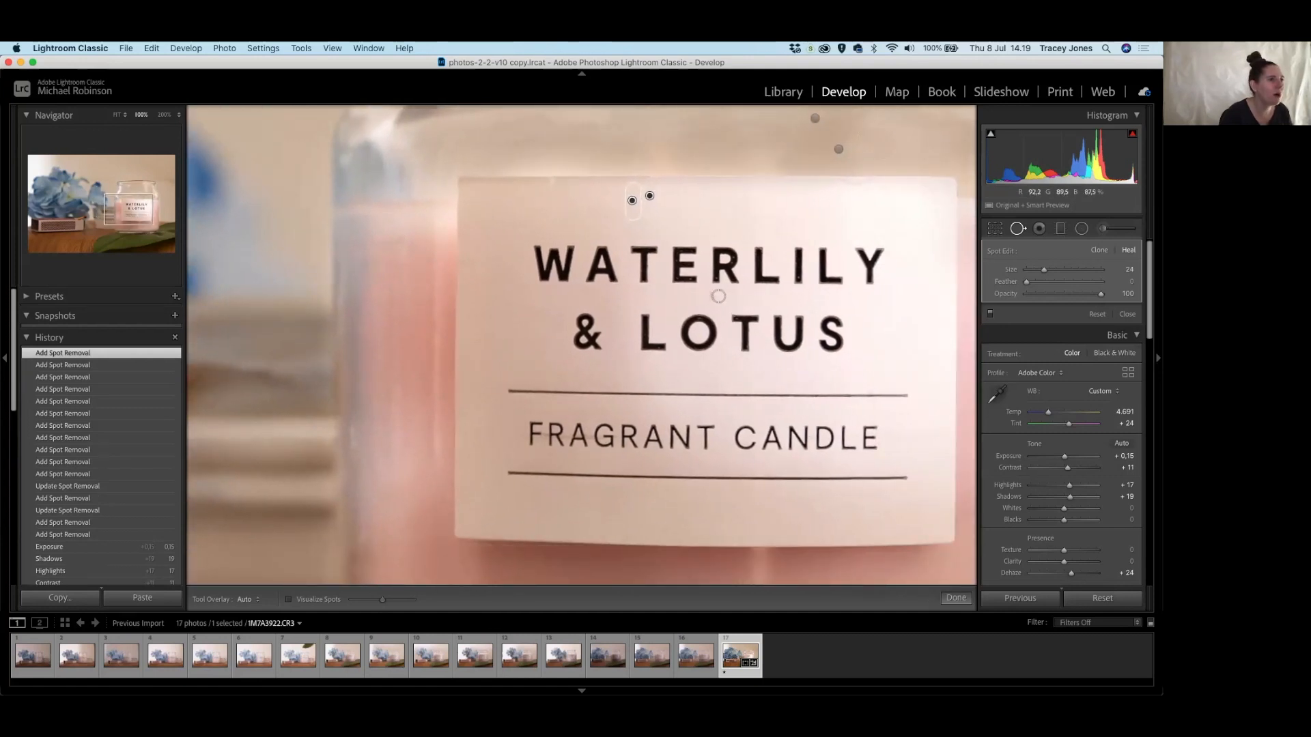
# Heal the speck near the ampersand and two specks at the top of the jar's left glass edge.
pyautogui.click(713, 295)
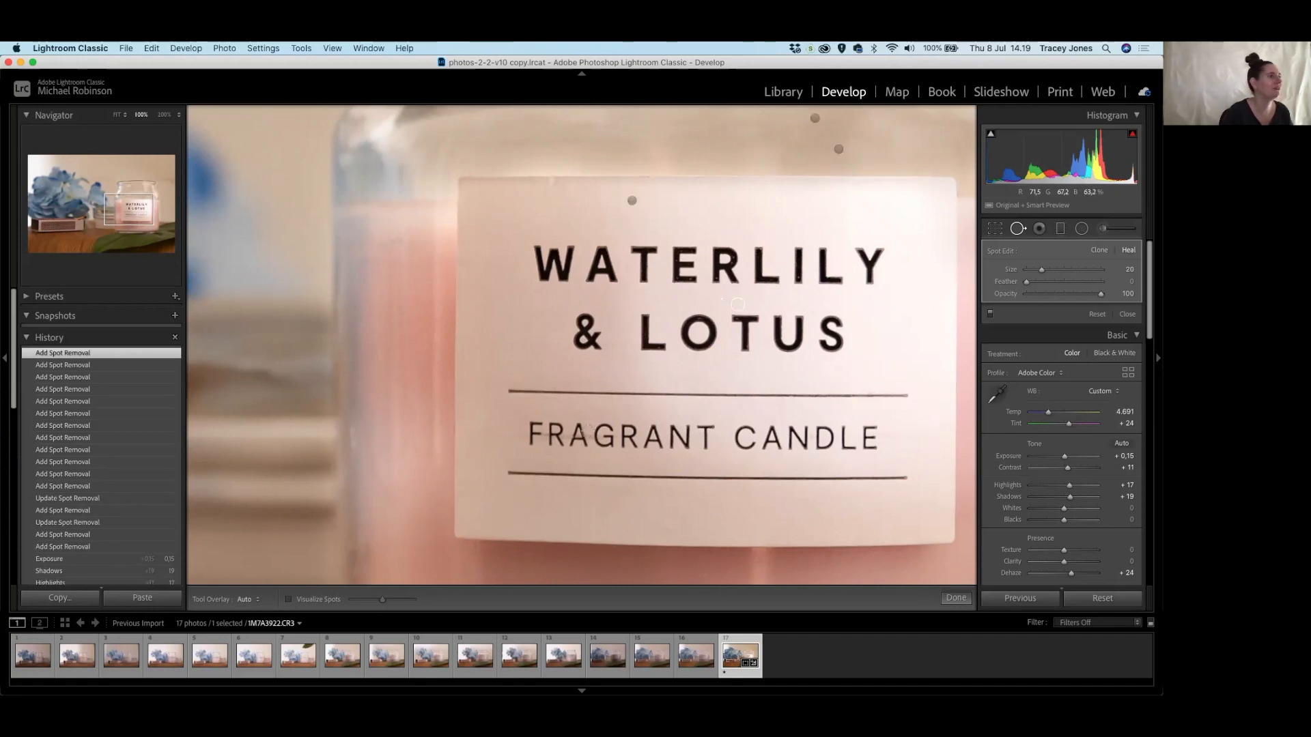
pyautogui.moveTo(515, 445)
pyautogui.mouseDown()
pyautogui.moveTo(491, 298)
pyautogui.moveTo(657, 387)
pyautogui.moveTo(718, 440)
pyautogui.moveTo(716, 498)
pyautogui.mouseUp()
pyautogui.scroll(3, 604, 239)
pyautogui.click(604, 230)
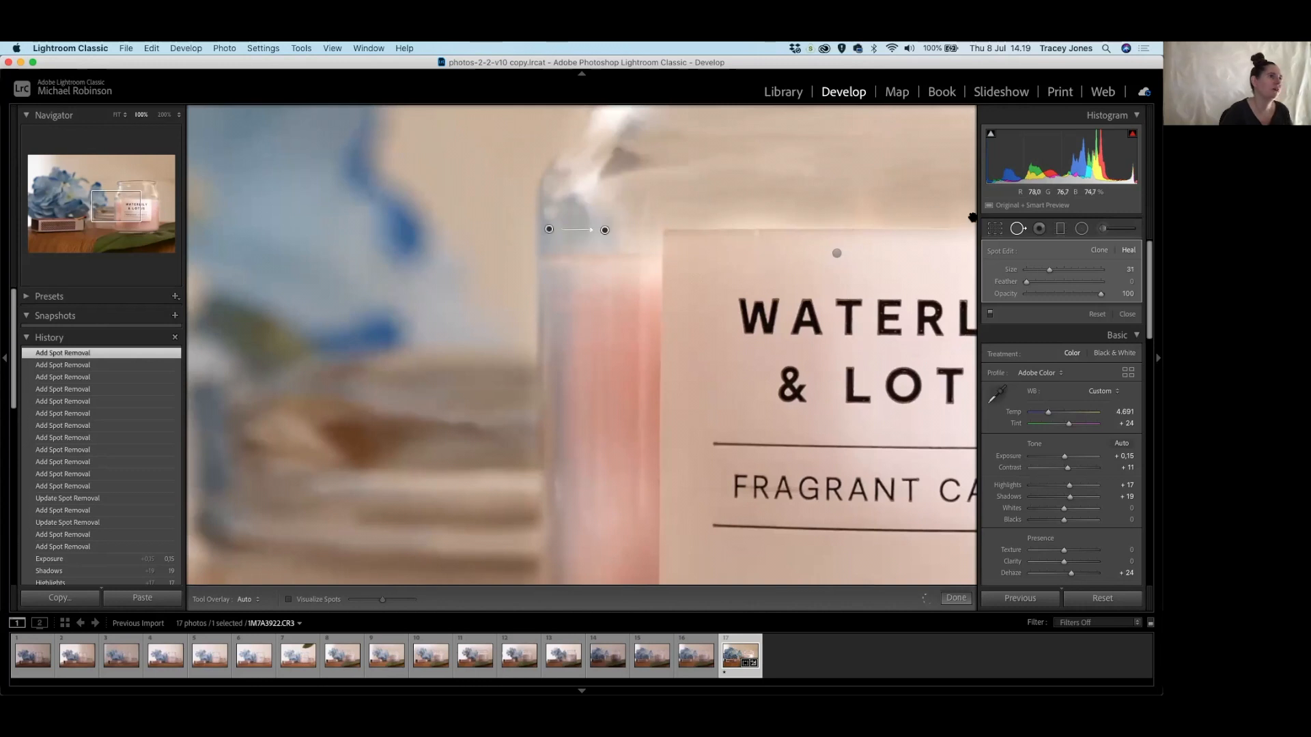
pyautogui.click(644, 216)
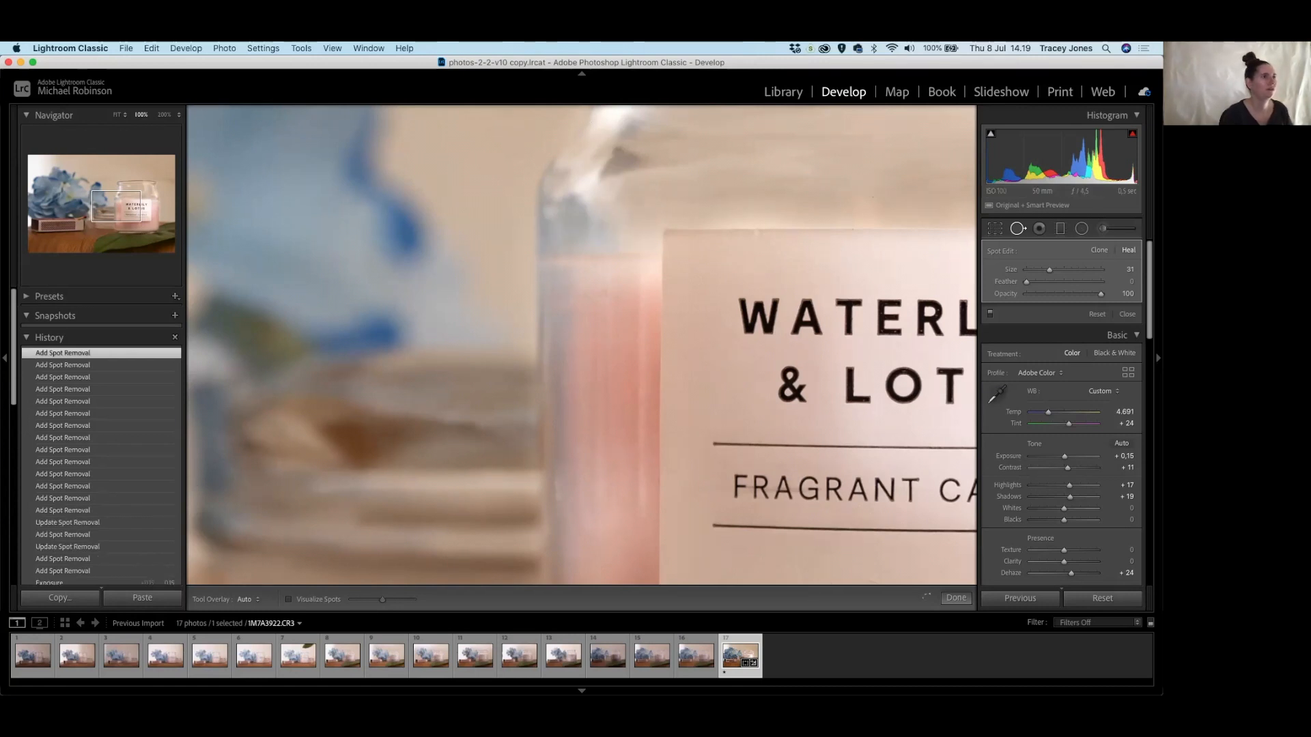
pyautogui.scroll(-3, 682, 371)
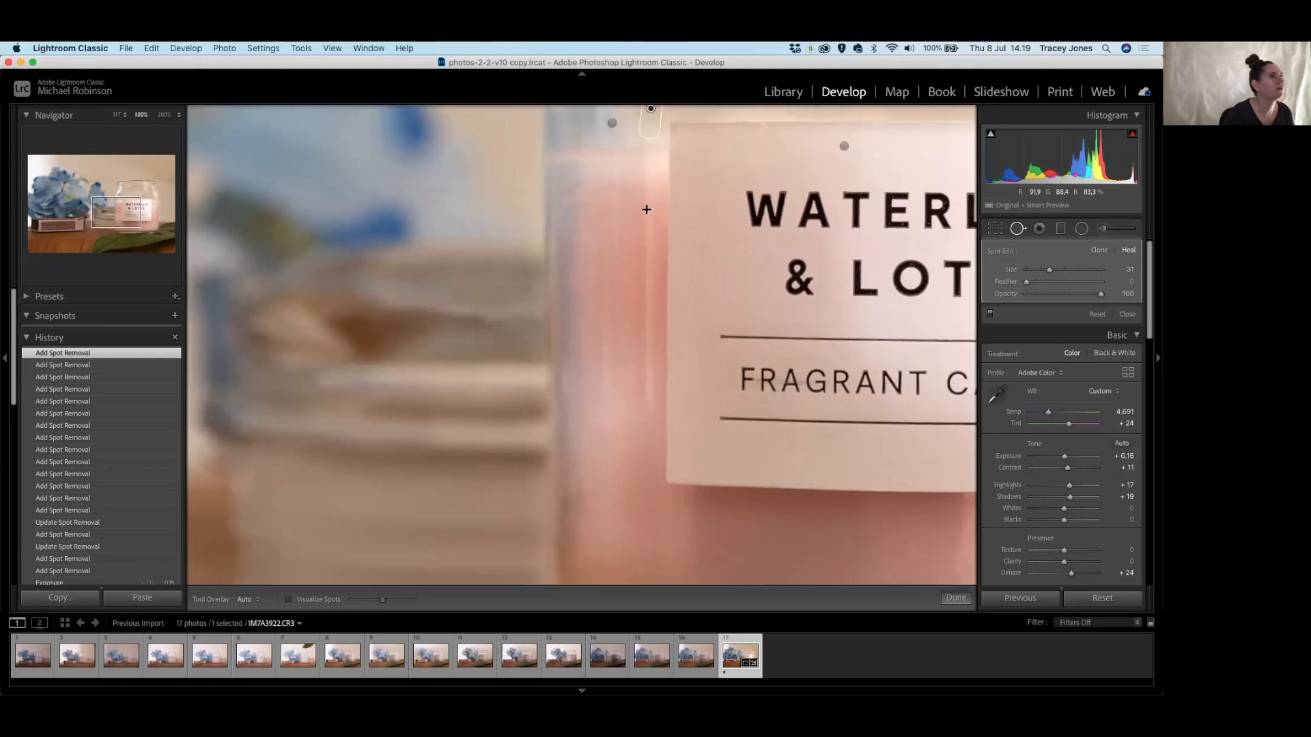
# Replace a bad streak correction down the jar edge with a repainted stroke sampling clean glass.
pyautogui.moveTo(645, 154)
pyautogui.mouseDown()
pyautogui.moveTo(644, 393)
pyautogui.moveTo(667, 392)
pyautogui.mouseUp()
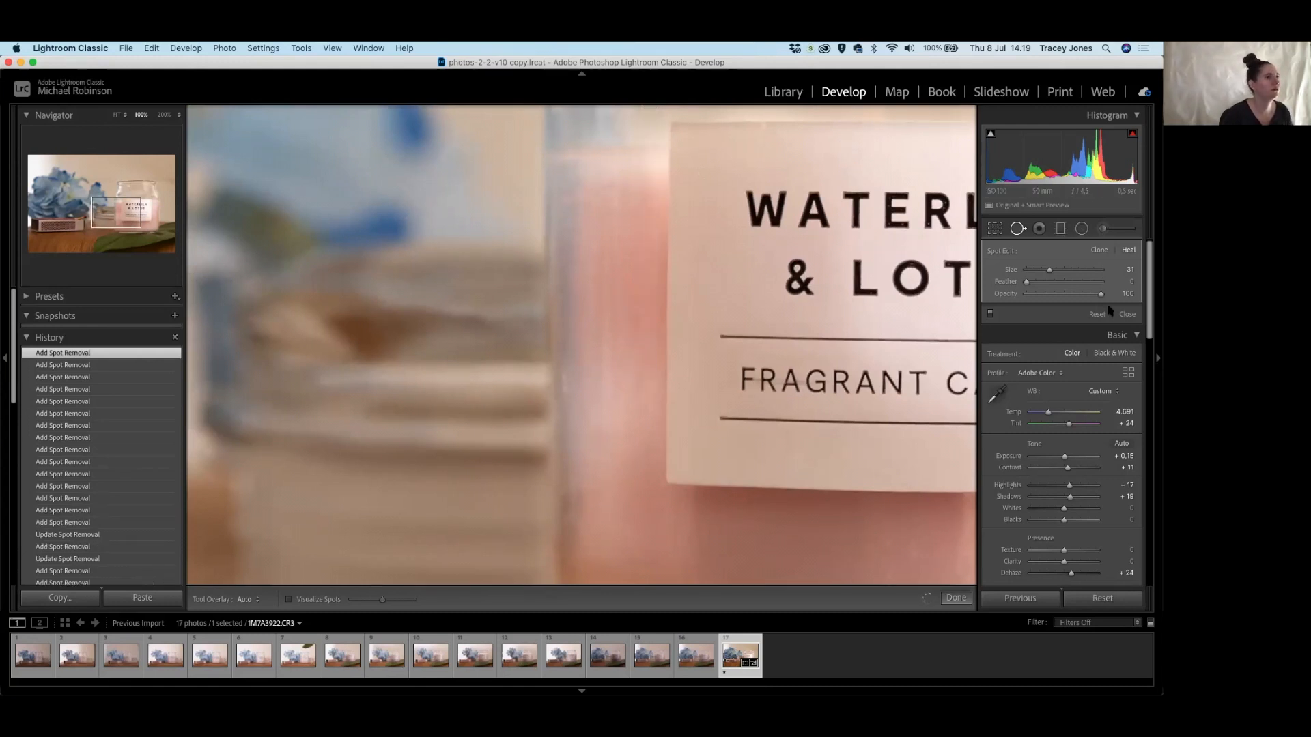
pyautogui.moveTo(746, 332)
pyautogui.mouseDown()
pyautogui.moveTo(699, 229)
pyautogui.moveTo(739, 356)
pyautogui.mouseUp()
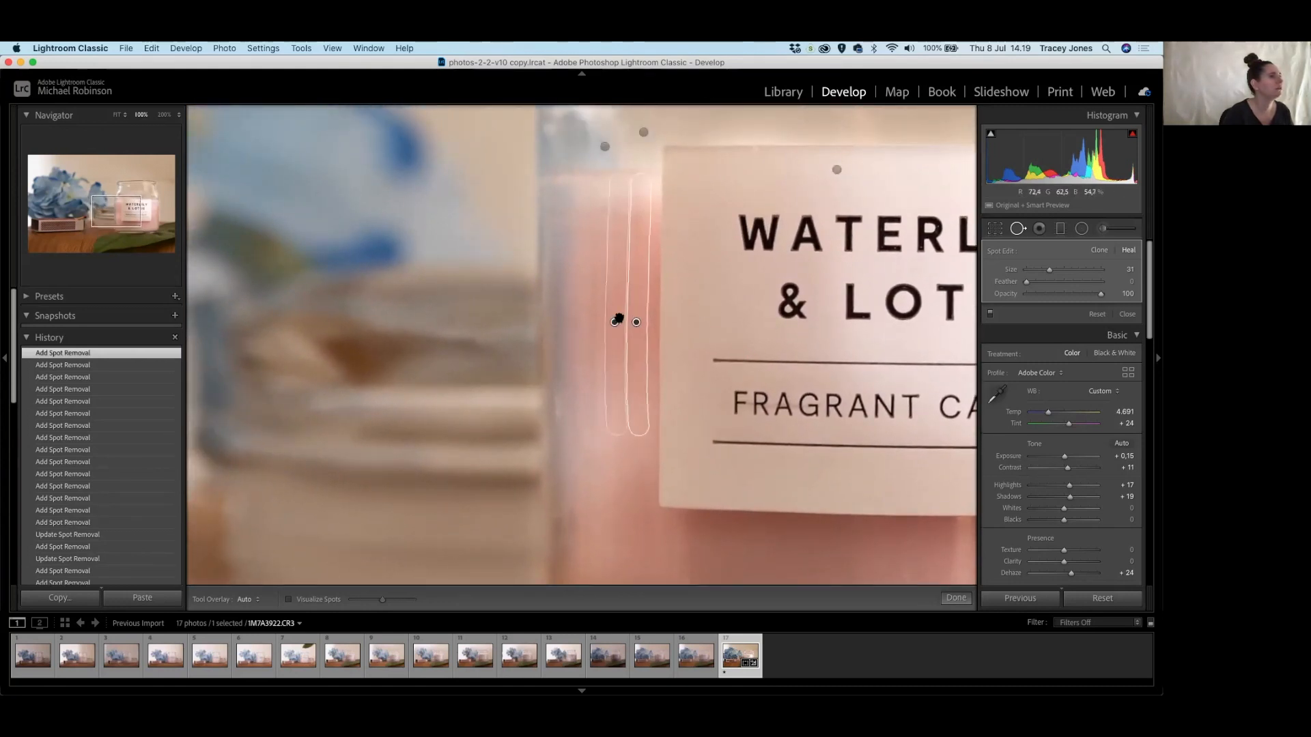
pyautogui.moveTo(639, 185); pyautogui.dragTo(642, 183)
pyautogui.press('Delete')
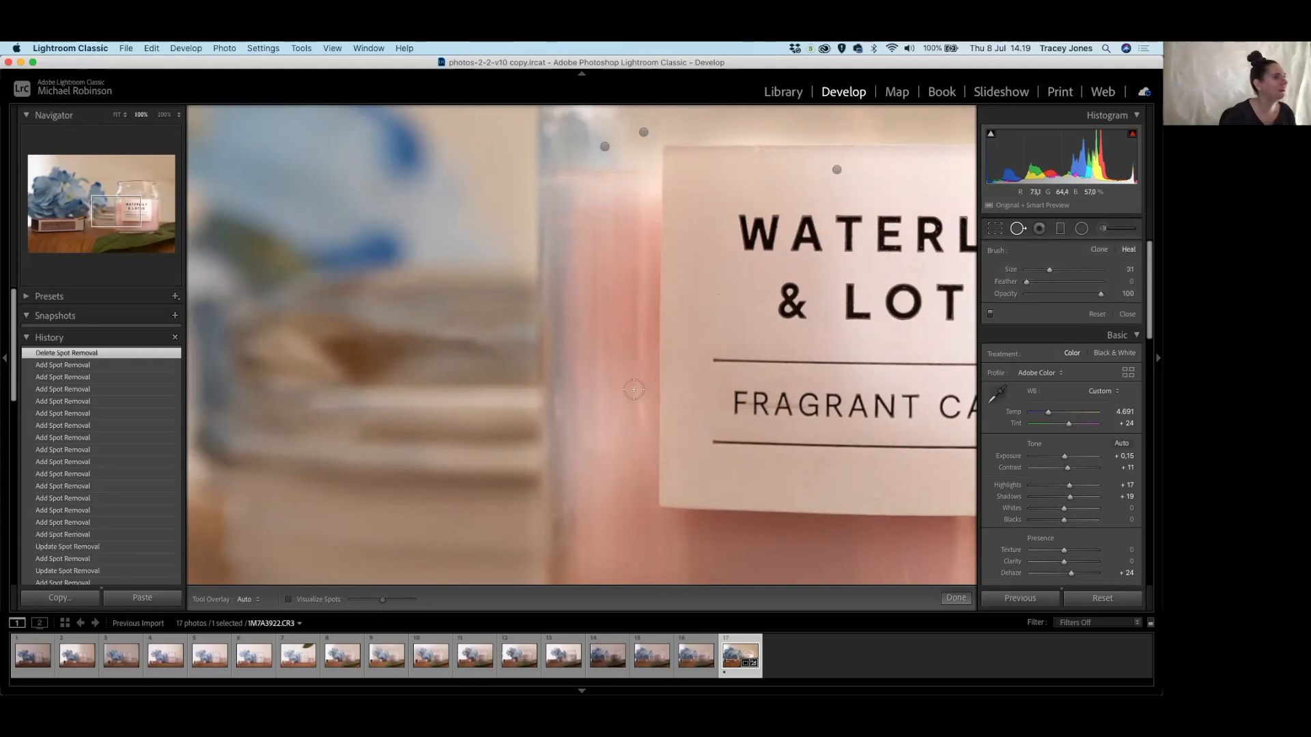
pyautogui.scroll(3, 589, 225)
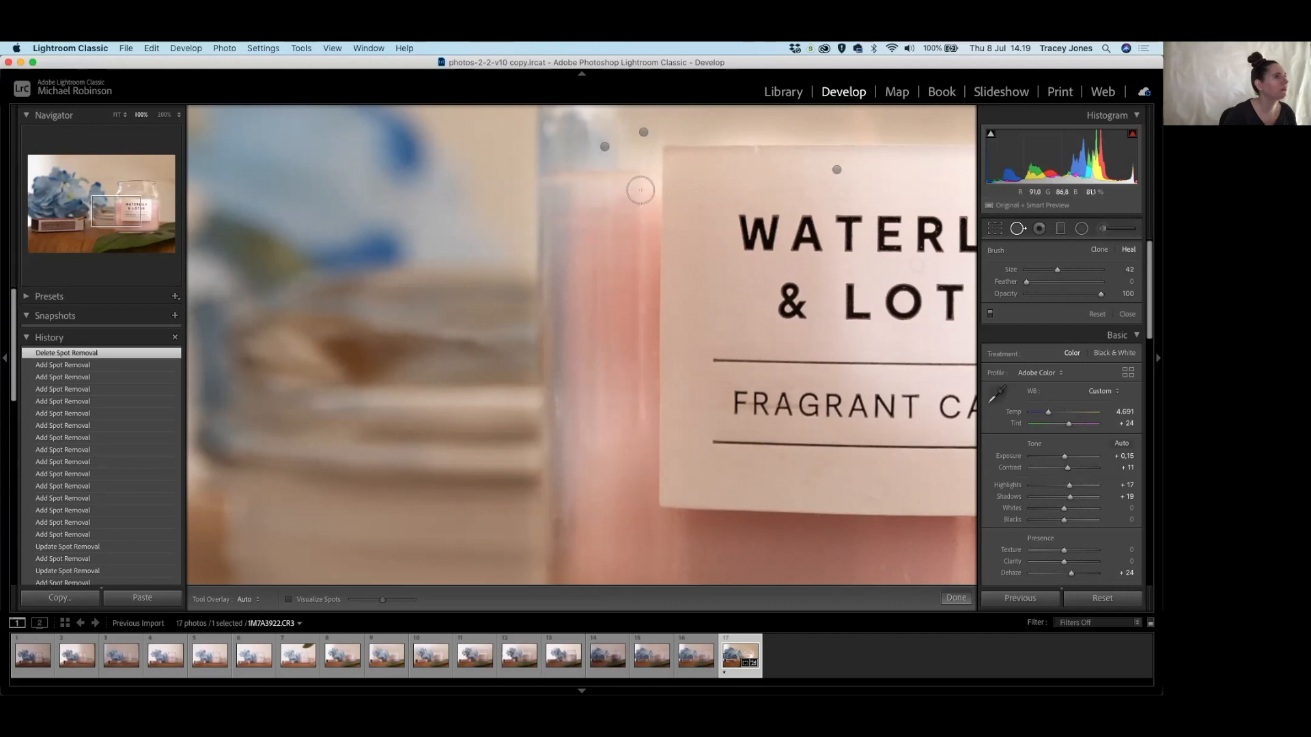
pyautogui.moveTo(639, 197); pyautogui.dragTo(641, 443)
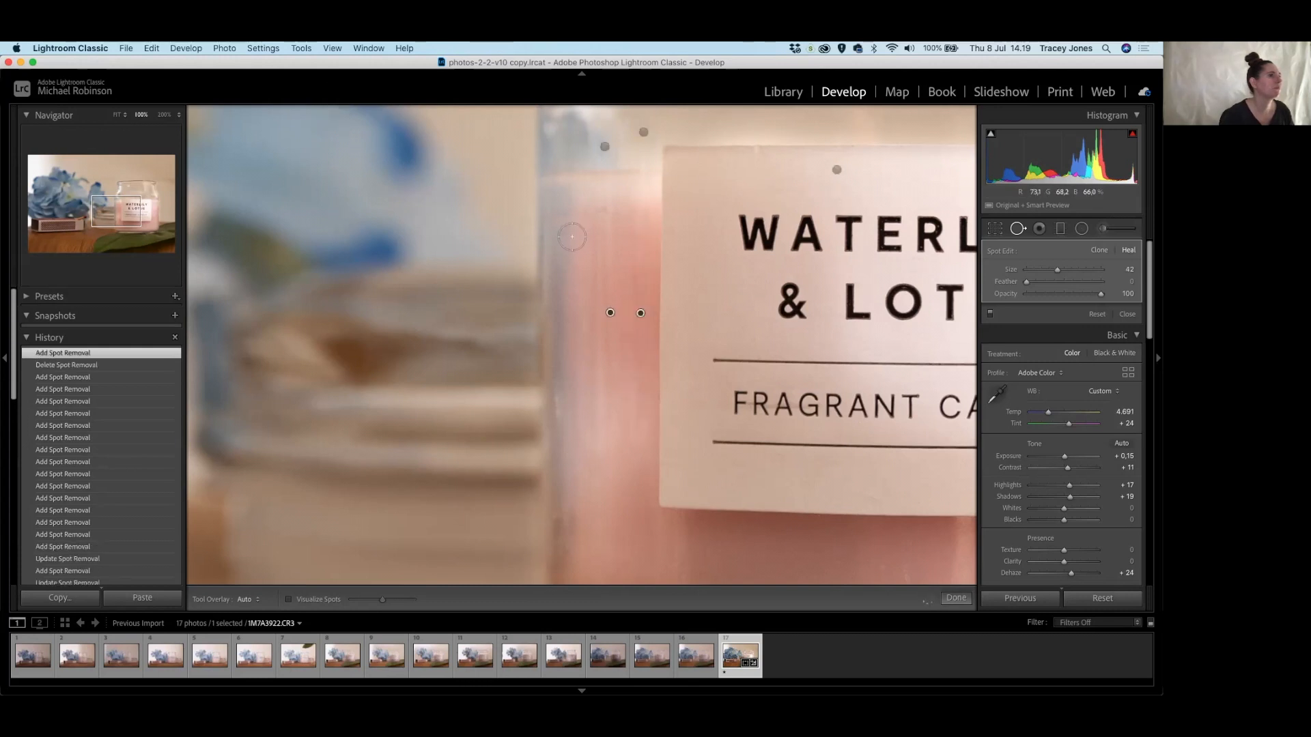
pyautogui.moveTo(610, 307)
pyautogui.mouseDown()
pyautogui.moveTo(519, 266)
pyautogui.moveTo(484, 107)
pyautogui.mouseUp()
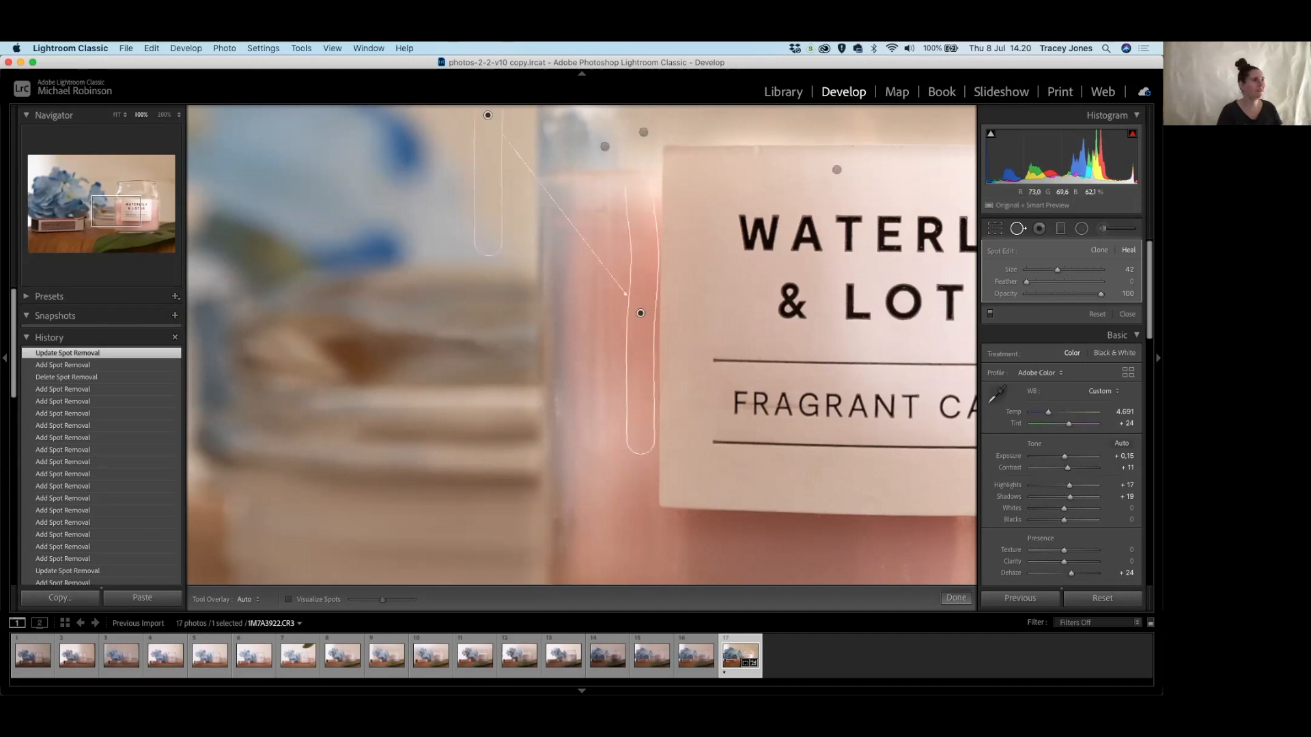
# Paint out a second vertical light streak along the jar's left edge.
pyautogui.moveTo(706, 278); pyautogui.dragTo(726, 354)
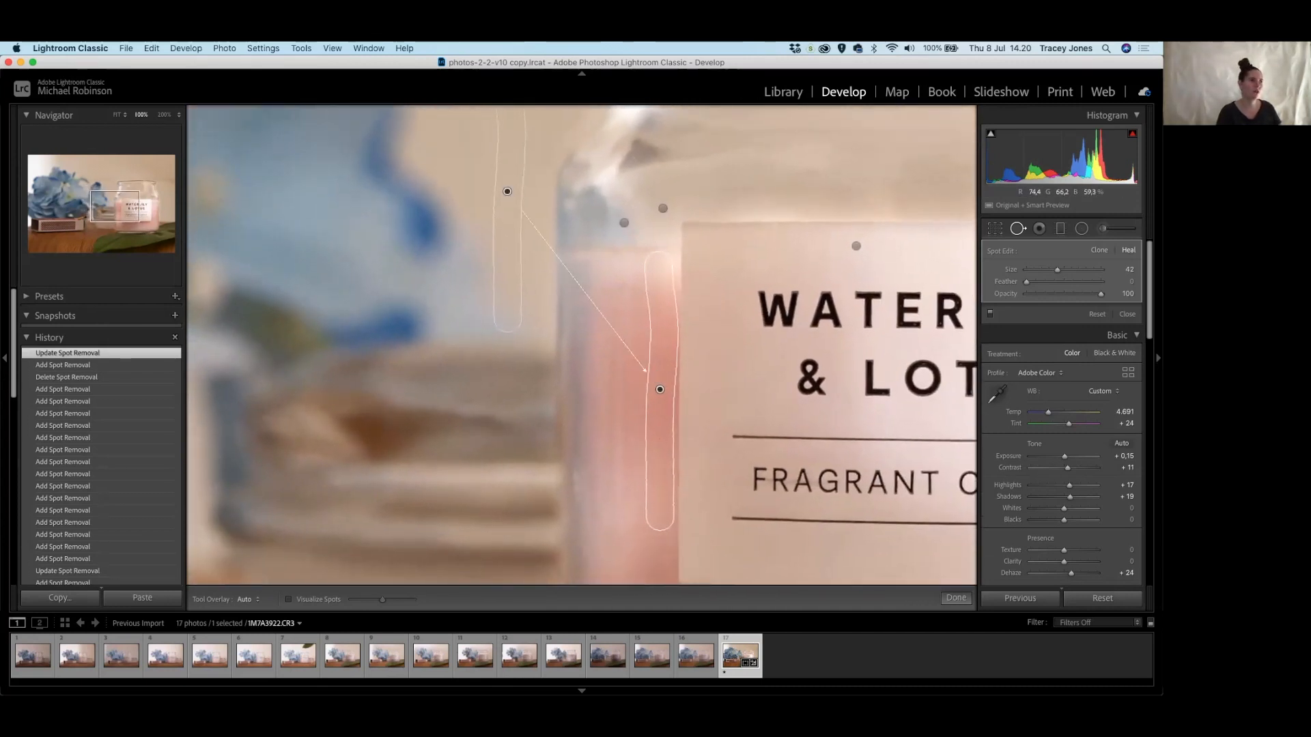
pyautogui.moveTo(600, 265); pyautogui.dragTo(650, 412)
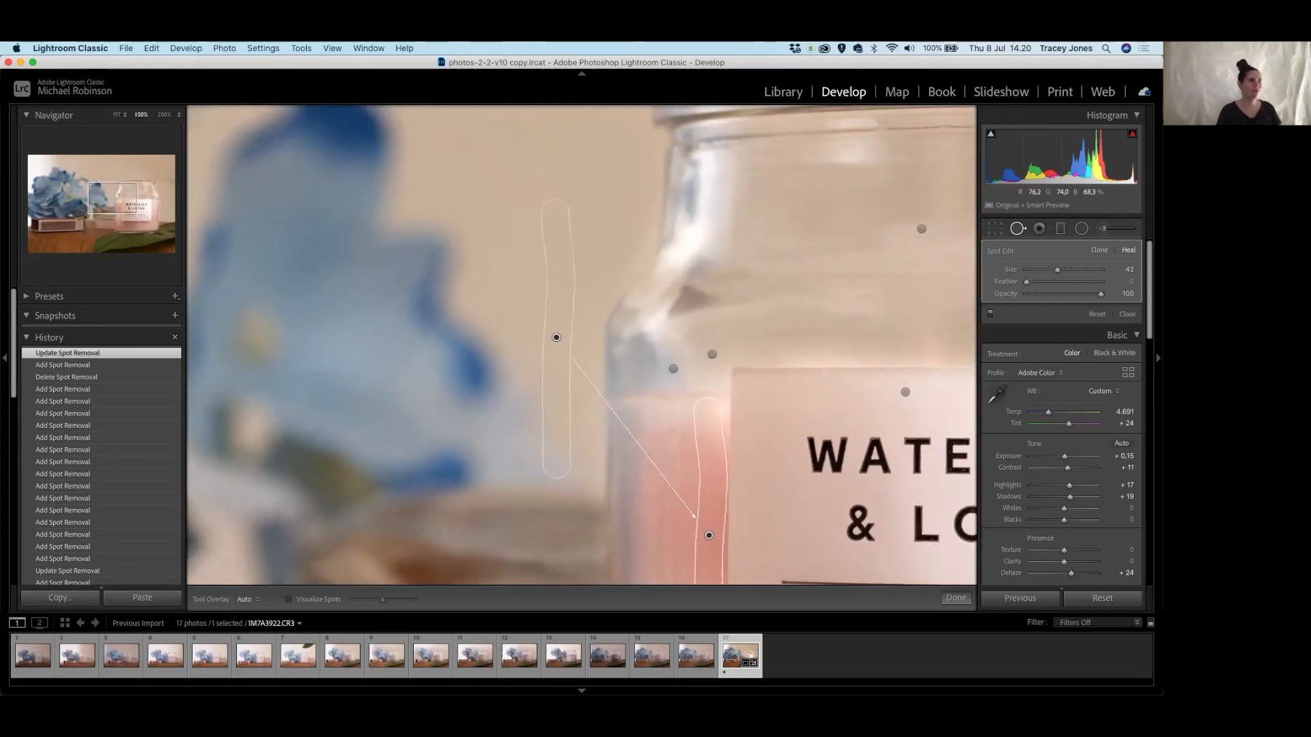
pyautogui.moveTo(746, 475); pyautogui.dragTo(745, 286)
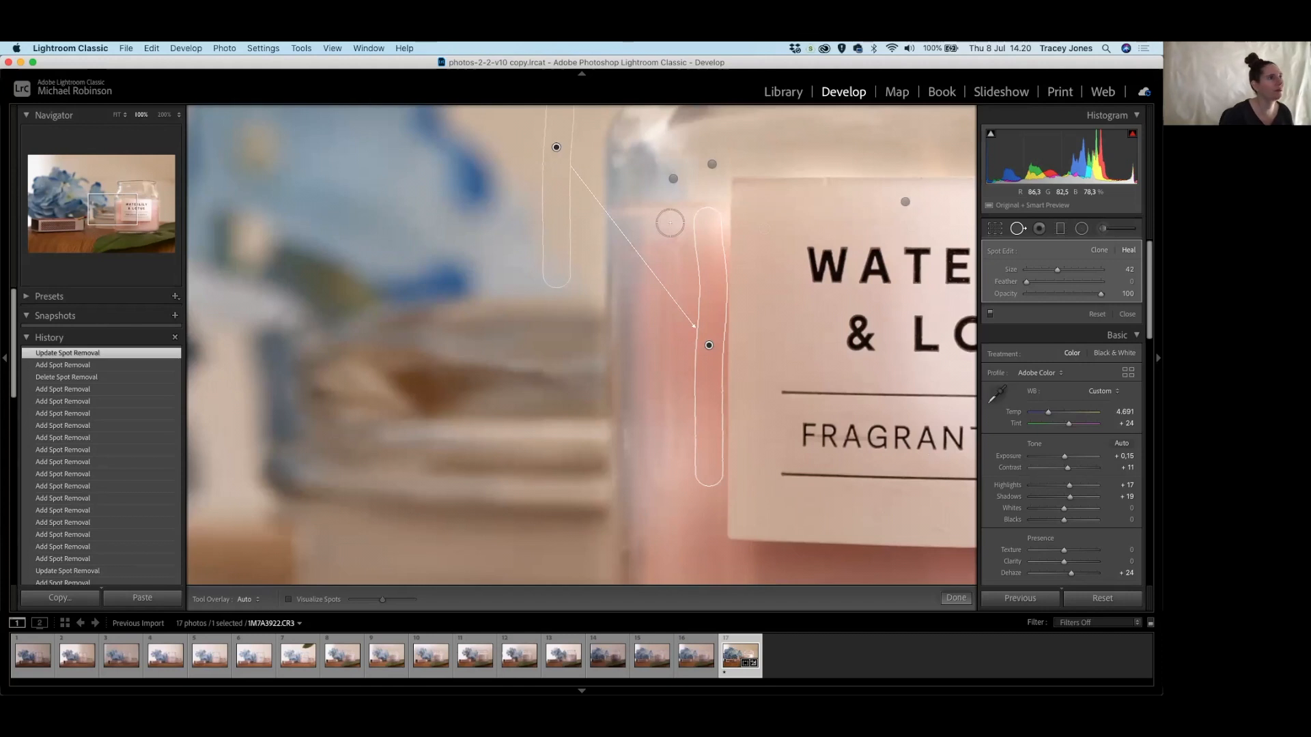
pyautogui.moveTo(669, 215); pyautogui.dragTo(680, 467)
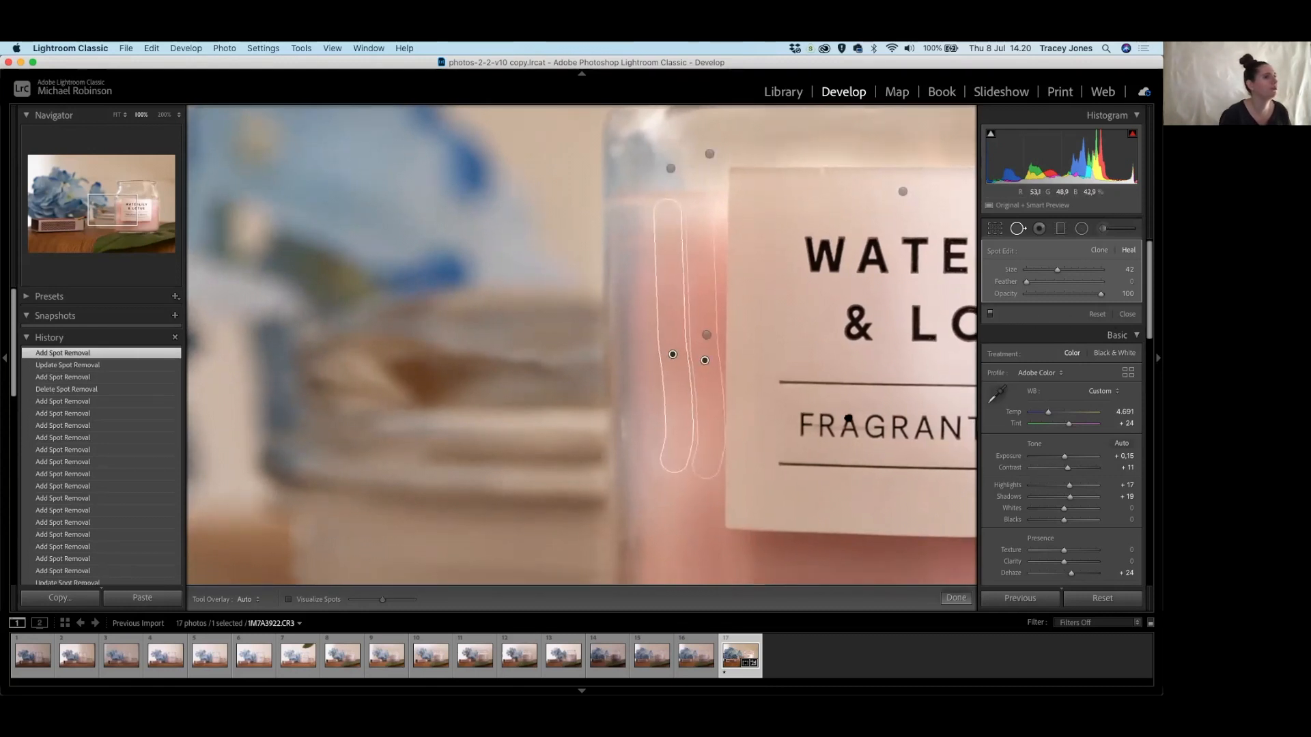
# Paint a heal stroke over the vertical wax streak below the FRAGRANT CANDLE label.
pyautogui.scroll(-5, 845, 424)
pyautogui.hscroll(3, 846, 424)
pyautogui.scroll(1, 666, 255)
pyautogui.hscroll(1, 665, 255)
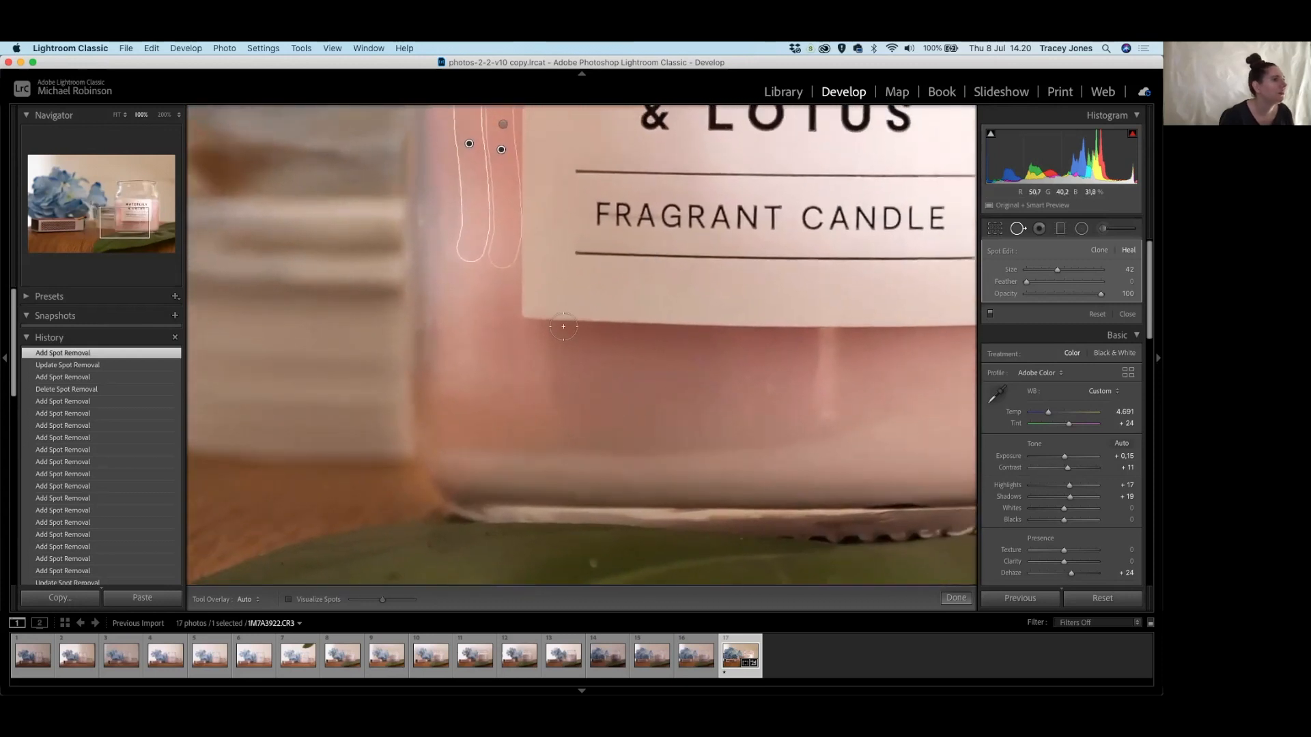
pyautogui.hscroll(3, 803, 386)
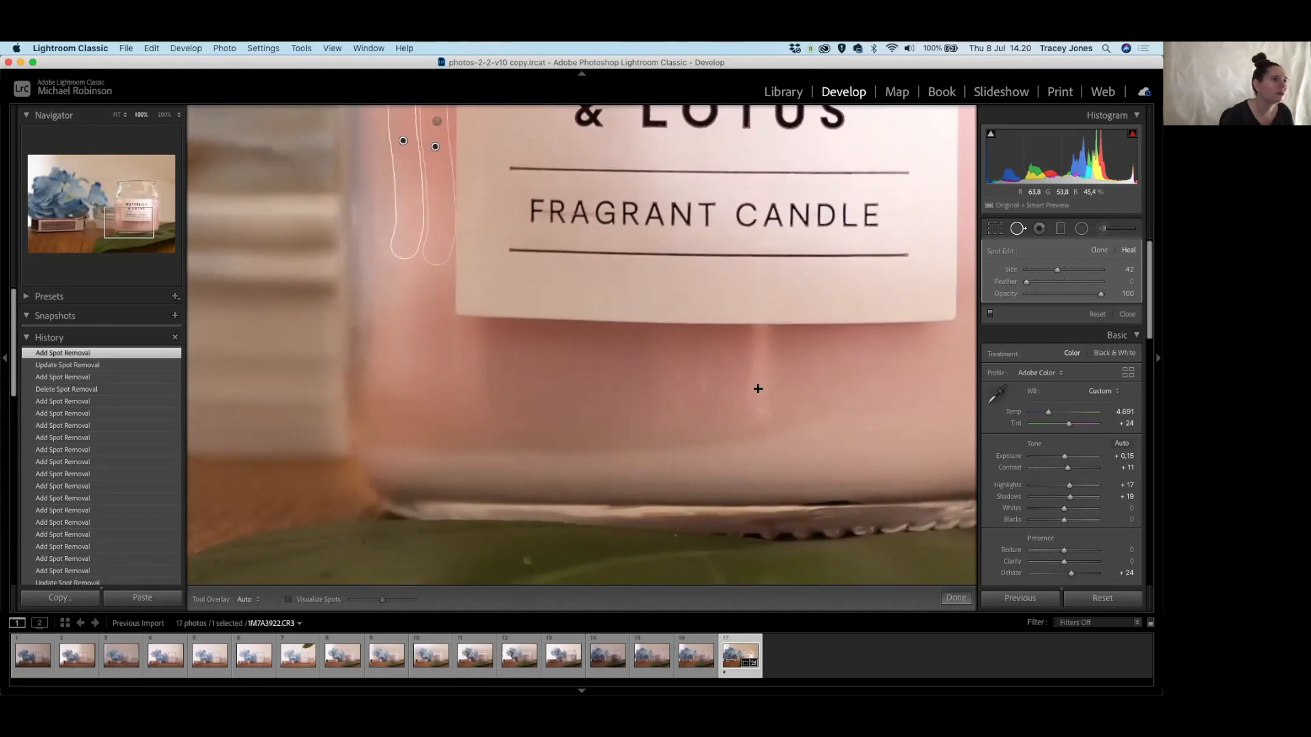
pyautogui.moveTo(756, 403); pyautogui.dragTo(756, 339)
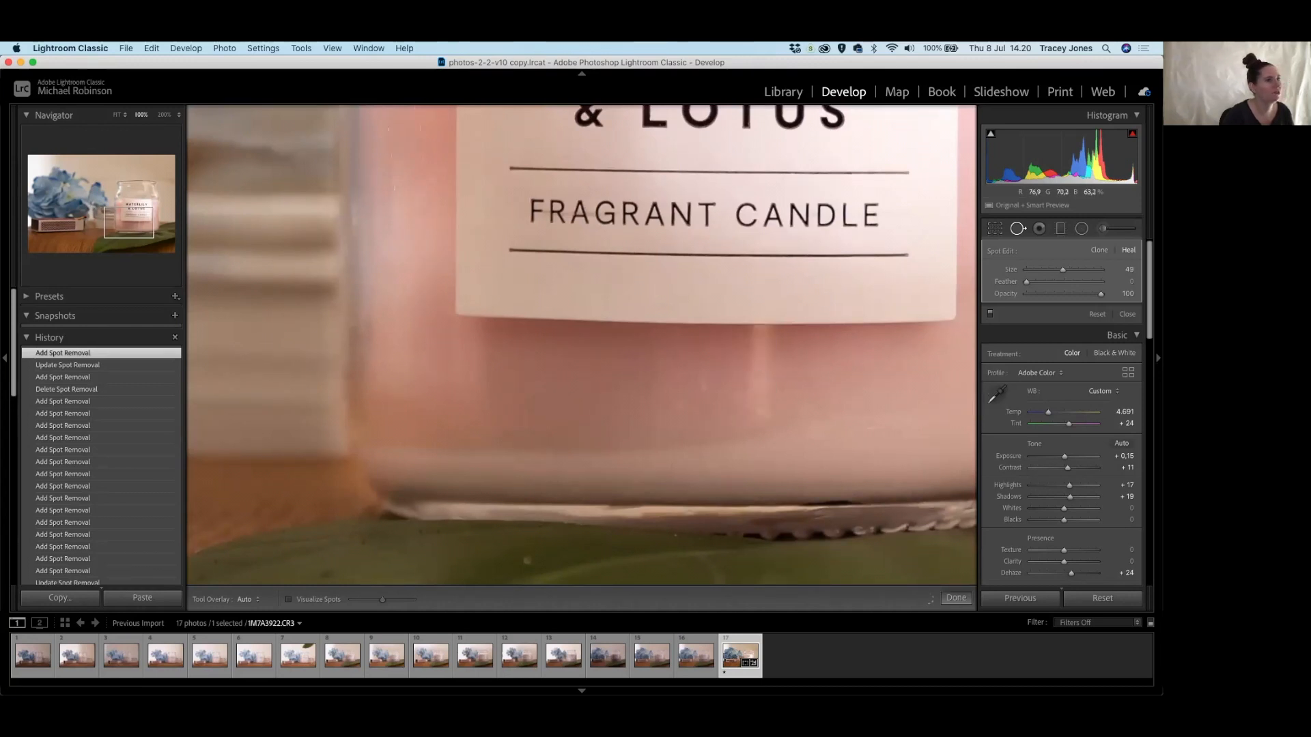
pyautogui.moveTo(717, 379); pyautogui.dragTo(600, 382)
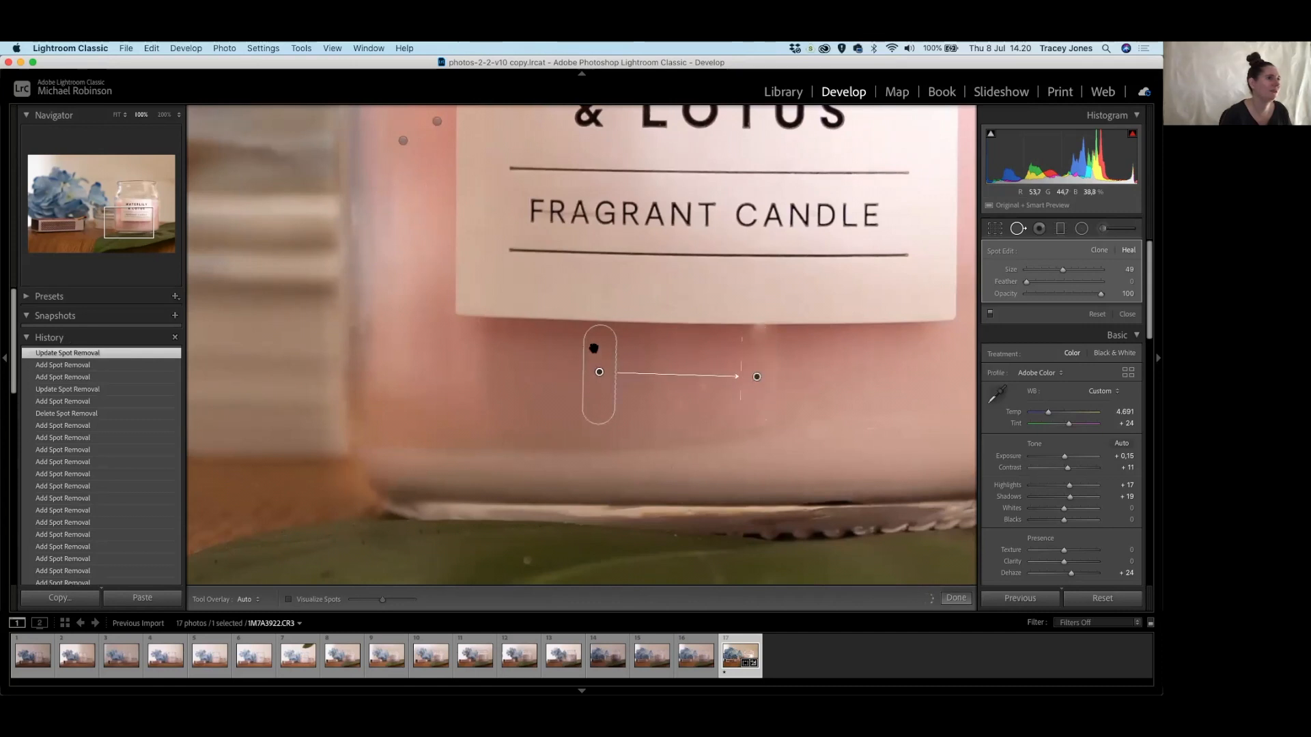
# Move the streak heal's source to clean wax on the right and heal a small lower speck.
pyautogui.moveTo(594, 350); pyautogui.dragTo(594, 348)
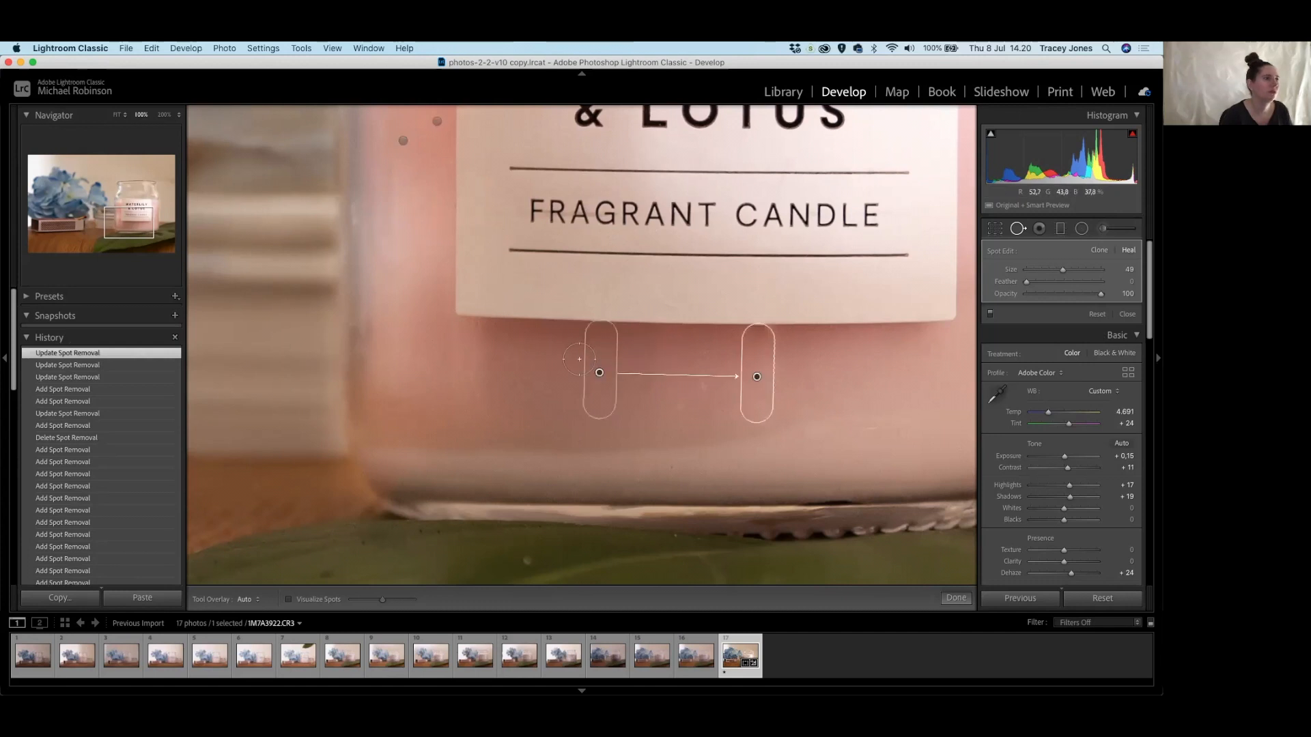
pyautogui.moveTo(599, 349); pyautogui.dragTo(876, 350)
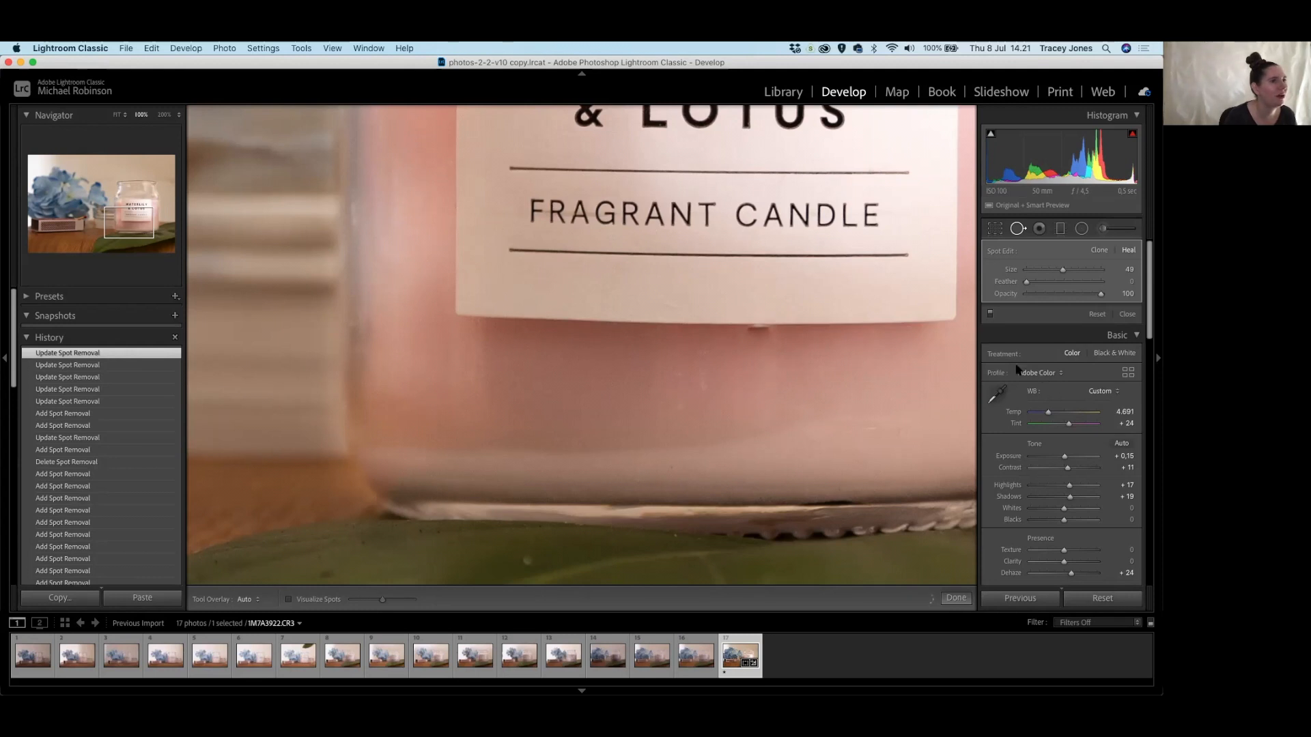
pyautogui.moveTo(854, 362); pyautogui.dragTo(867, 333)
pyautogui.moveTo(880, 377); pyautogui.dragTo(879, 365)
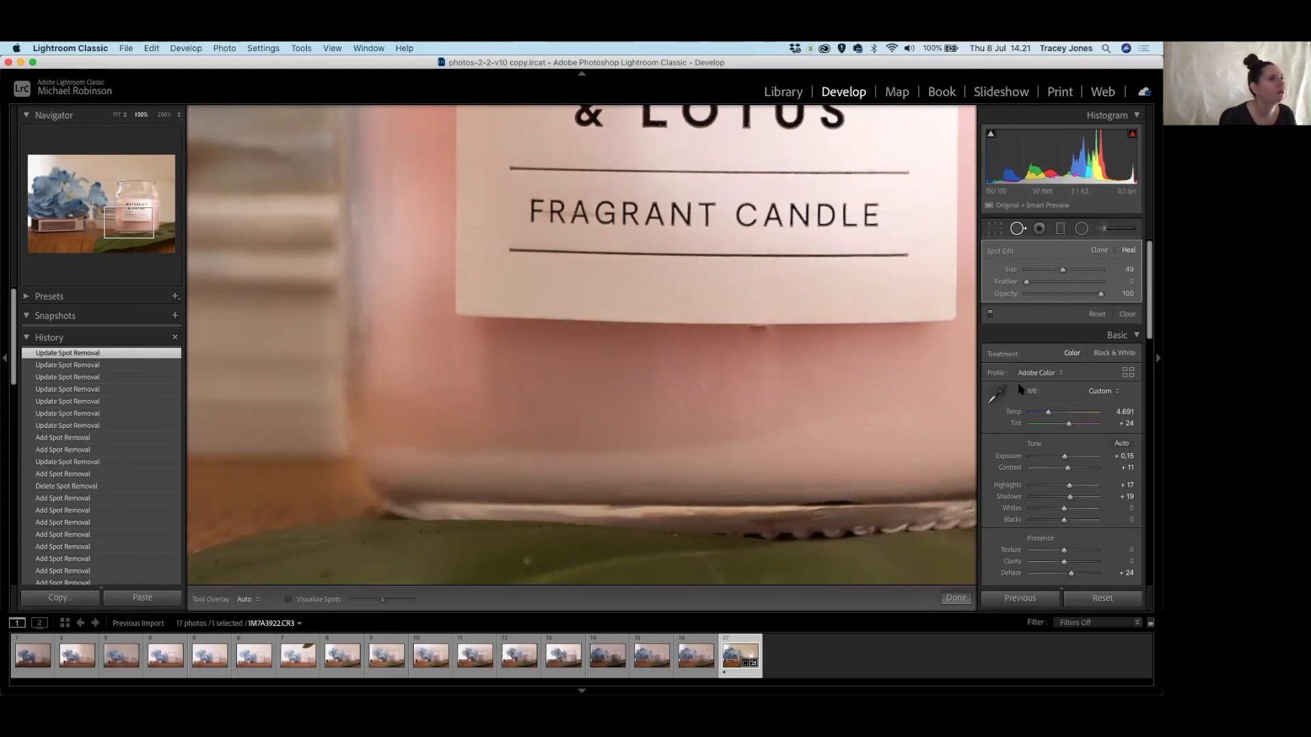
pyautogui.moveTo(870, 358); pyautogui.dragTo(877, 361)
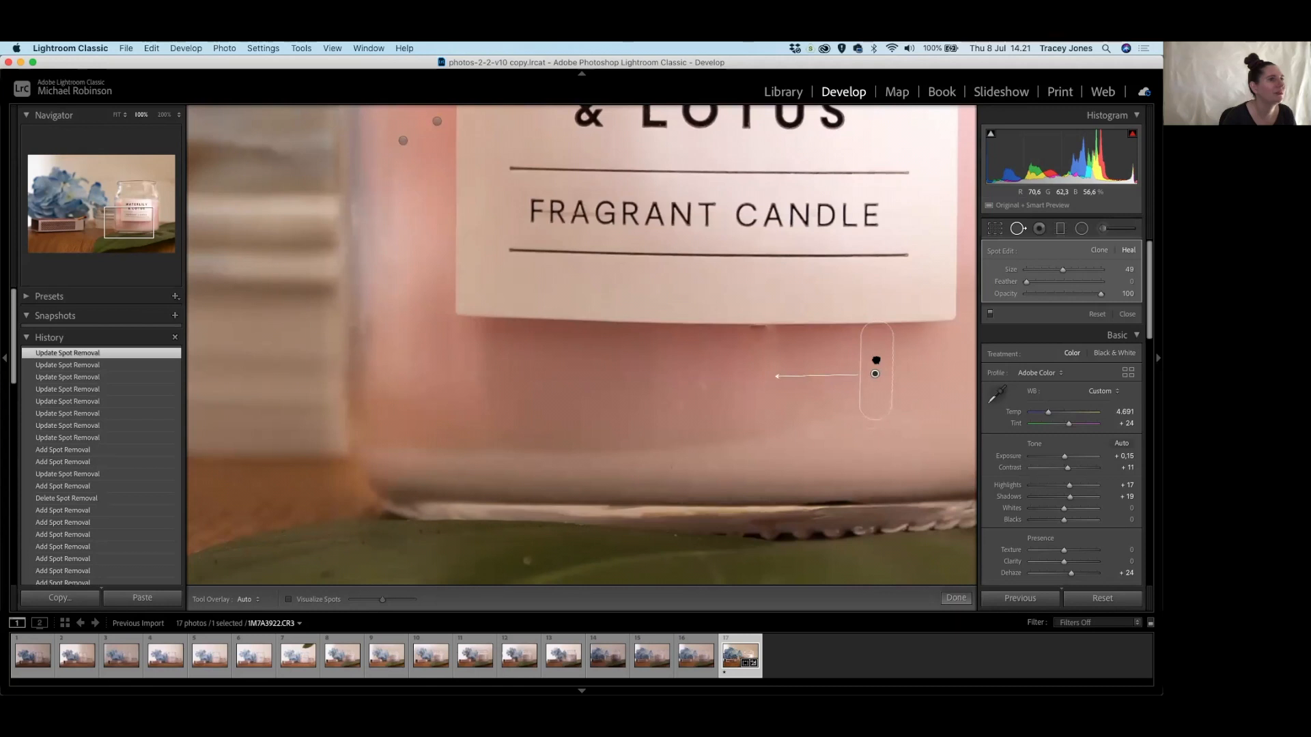
pyautogui.click(876, 360)
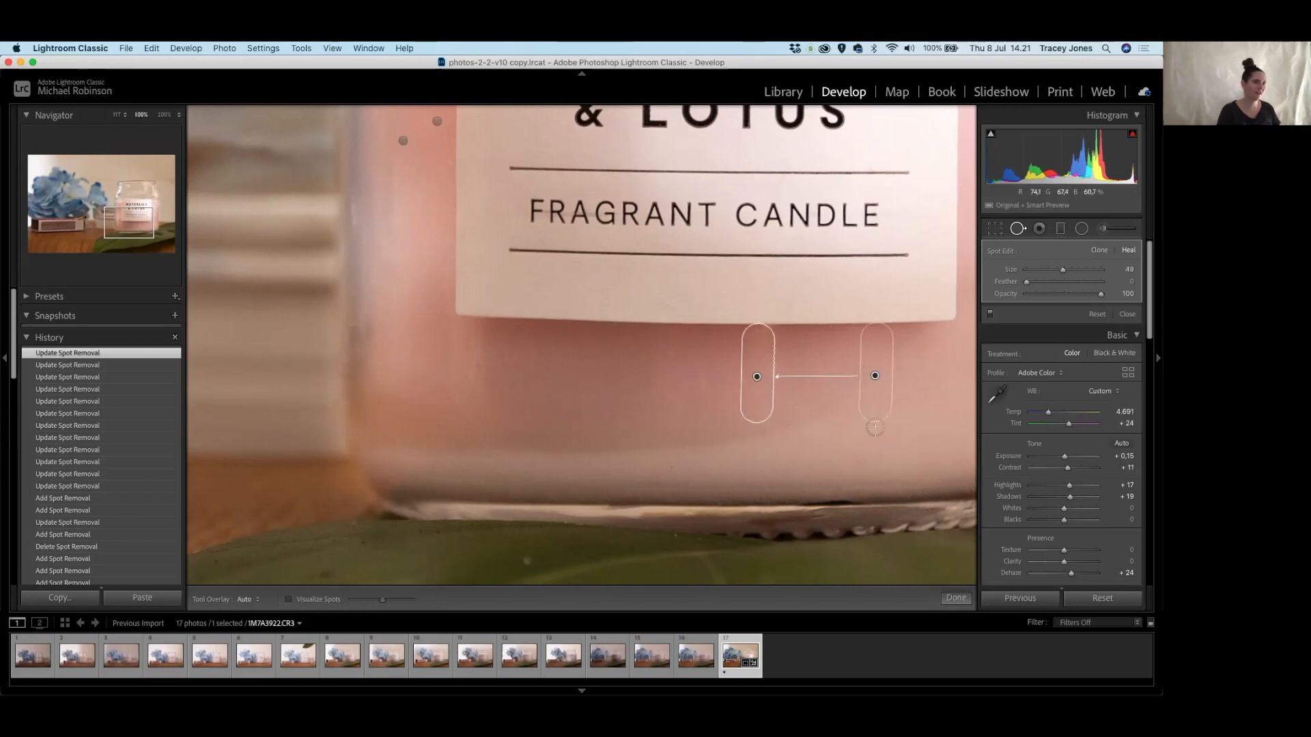
pyautogui.click(870, 428)
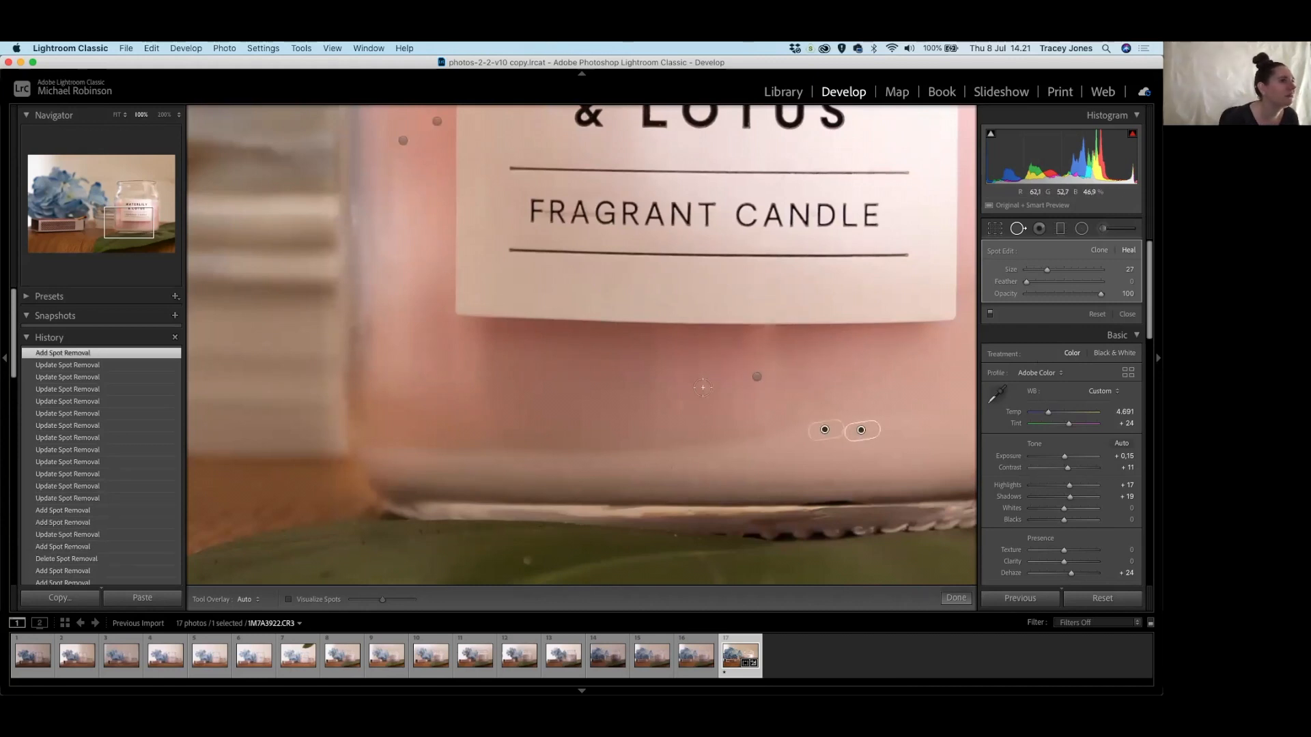
# Paint out a faint wax streak and heal four specks under the label's bottom edge.
pyautogui.scroll(4, 703, 351)
pyautogui.moveTo(702, 352); pyautogui.dragTo(702, 387)
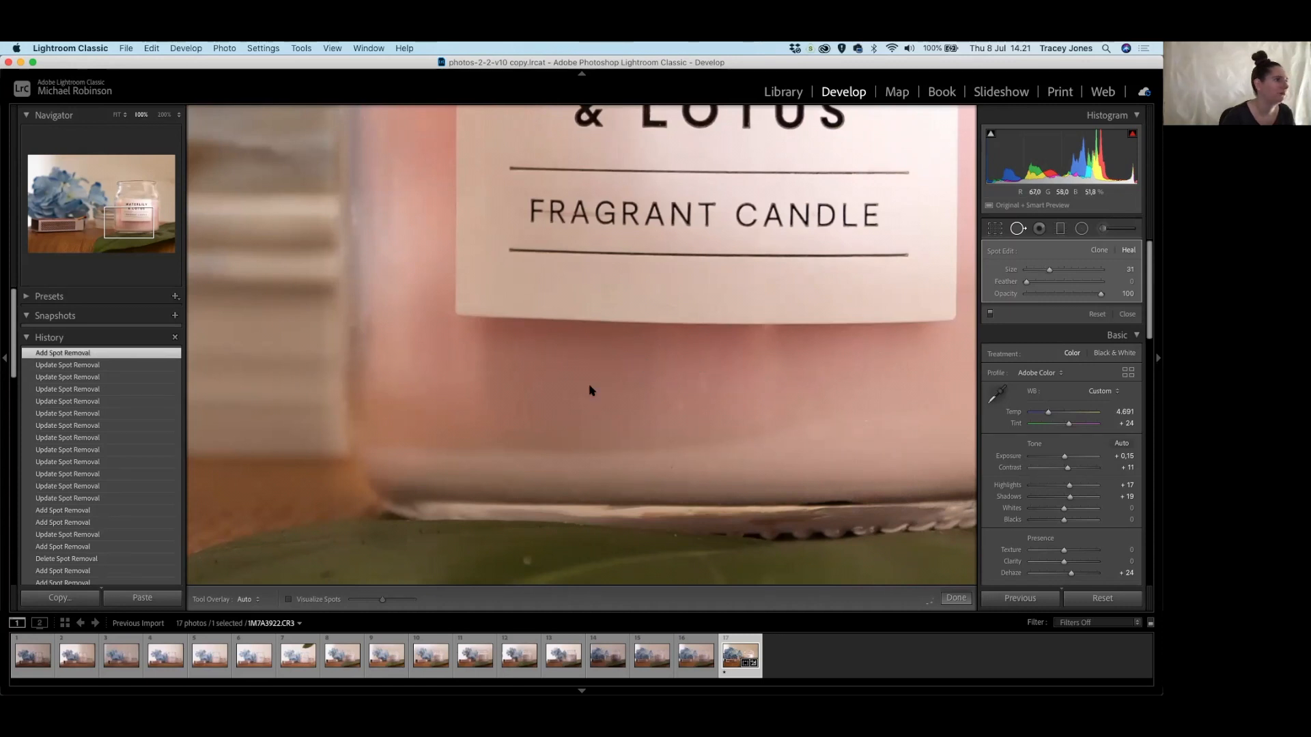
pyautogui.click(673, 392)
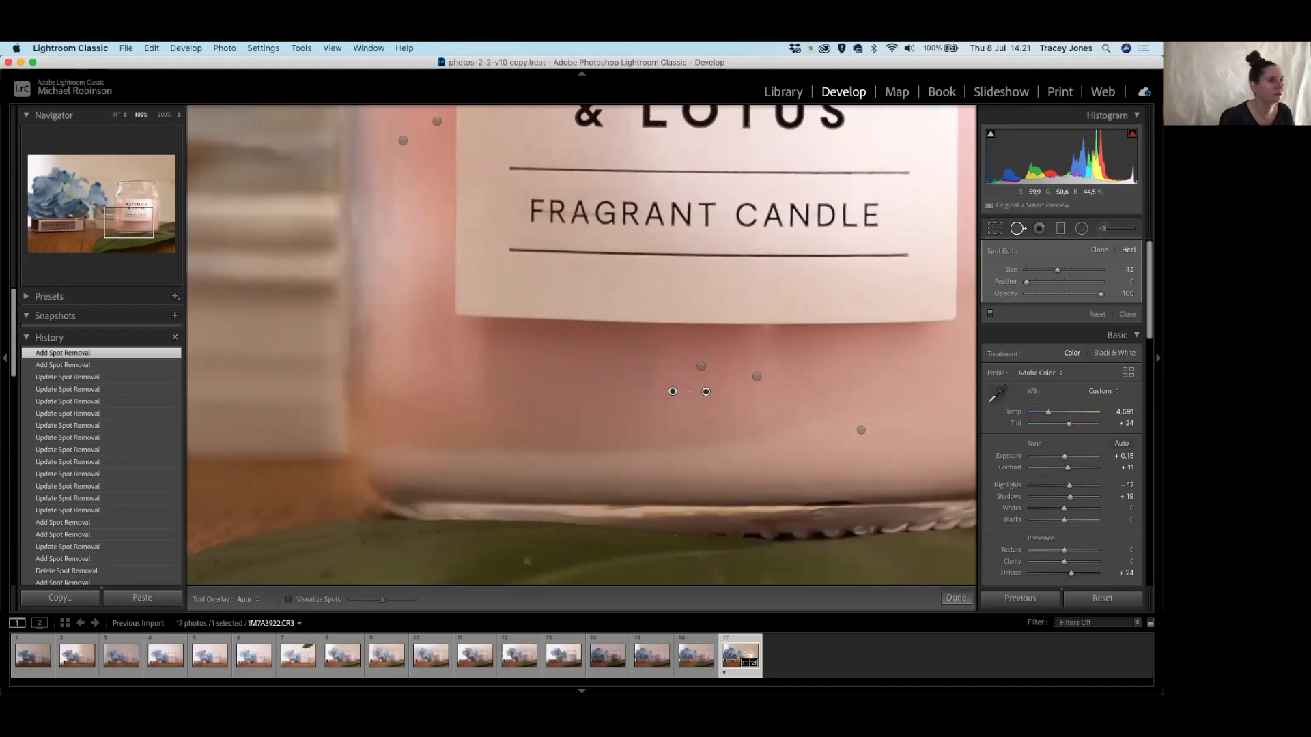
pyautogui.click(769, 416)
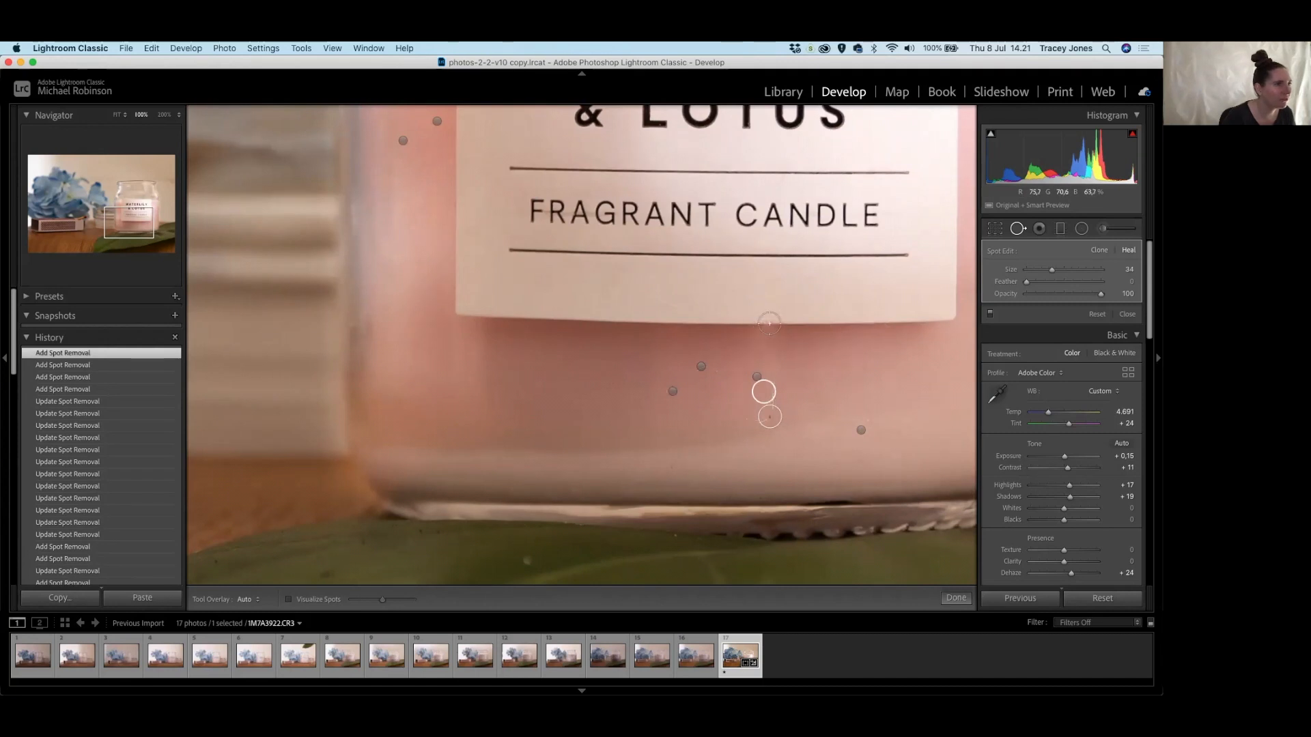
pyautogui.click(770, 323)
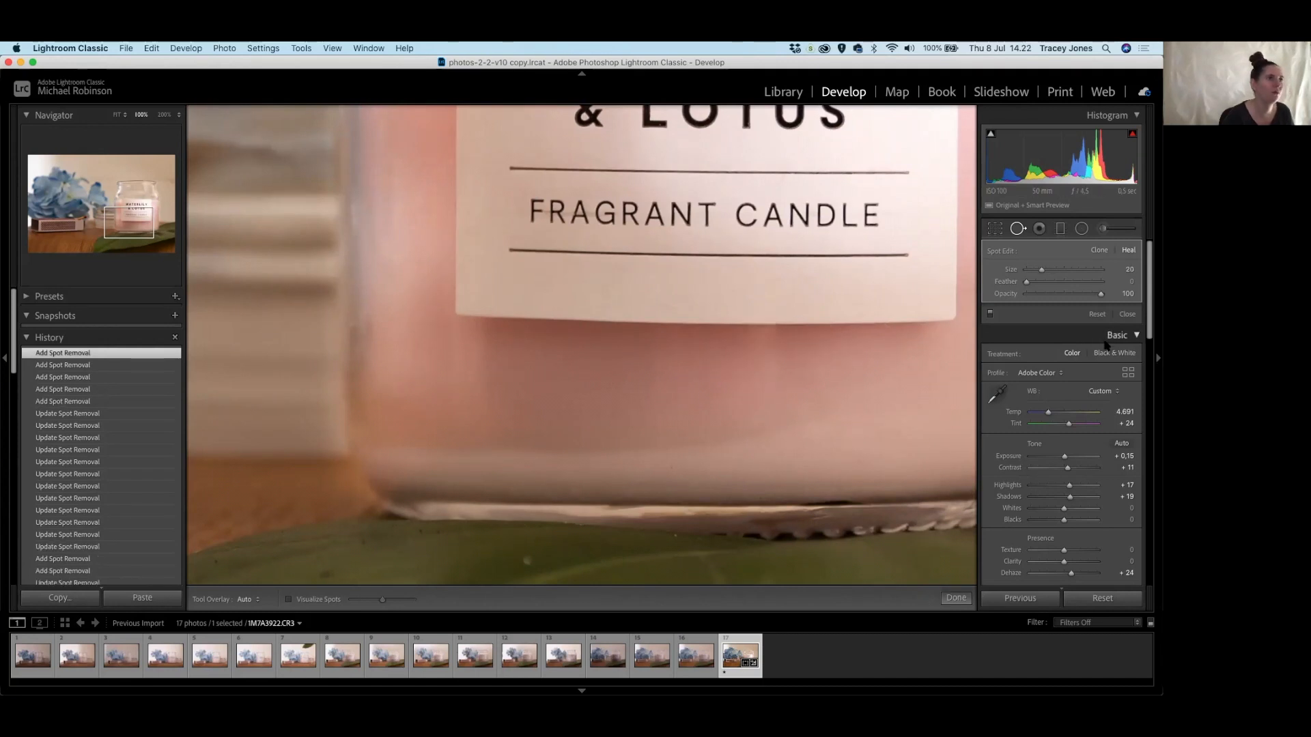
pyautogui.click(669, 303)
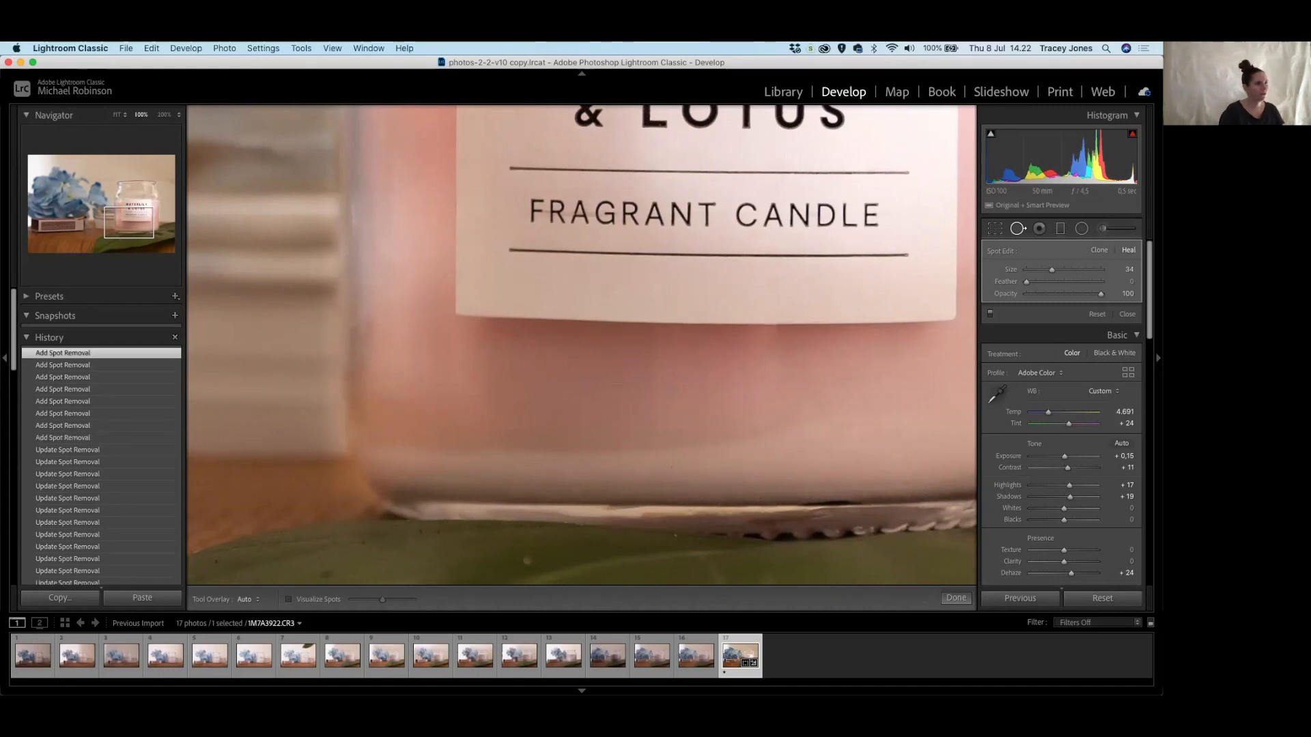
# Heal a speck on the lower jar and paint out a long horizontal streak across it.
pyautogui.hscroll(5, 901, 444)
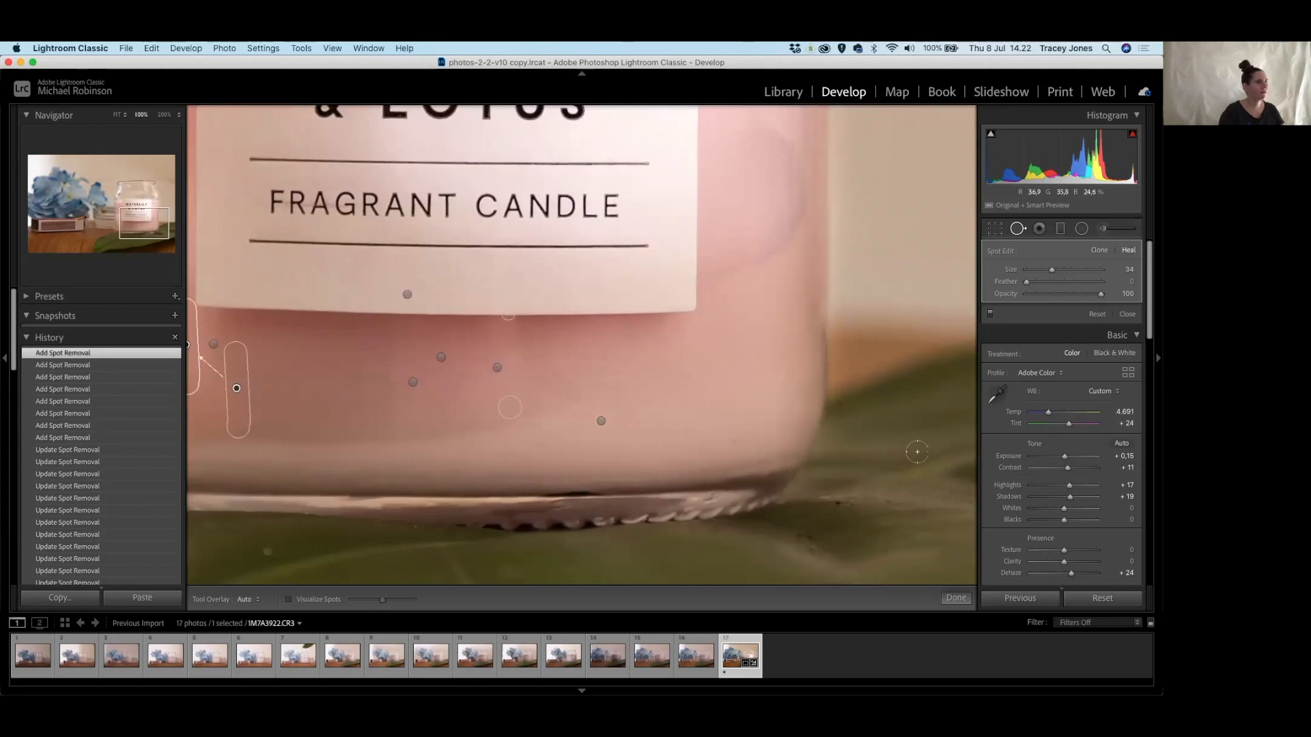
pyautogui.click(411, 458)
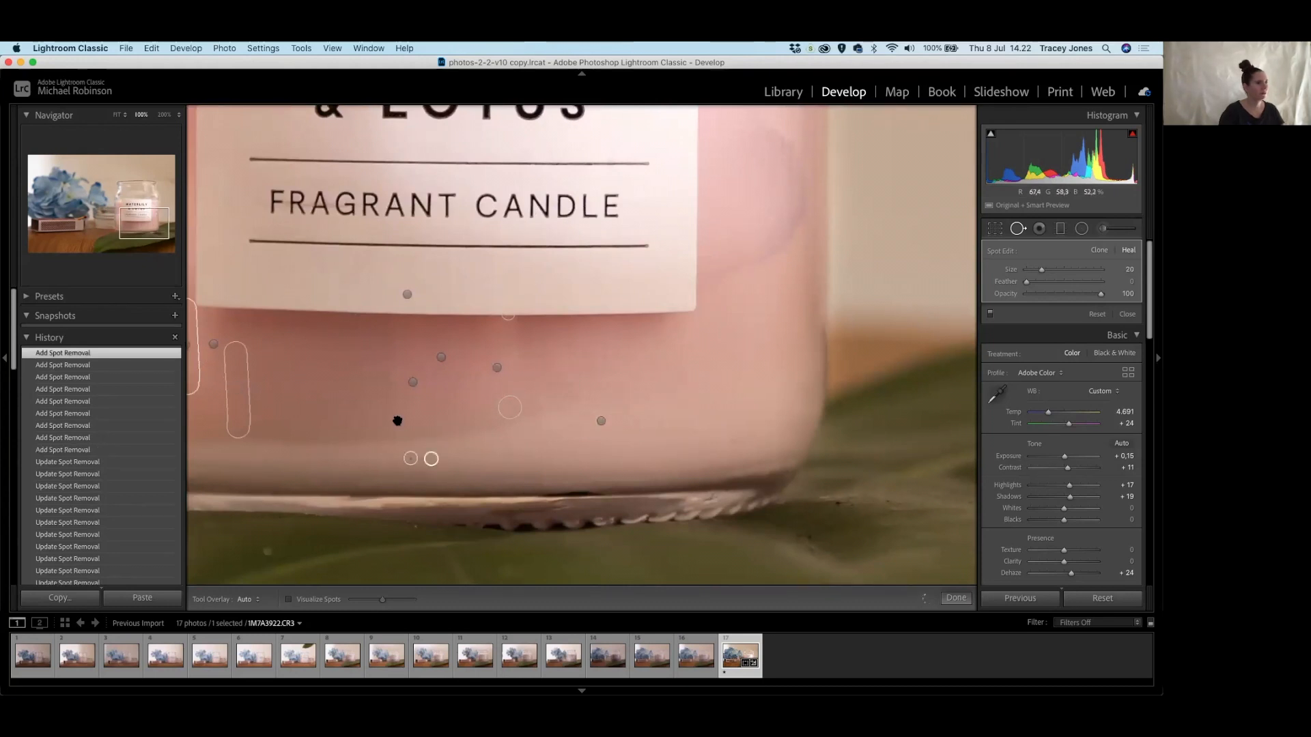
pyautogui.hscroll(-3, 318, 440)
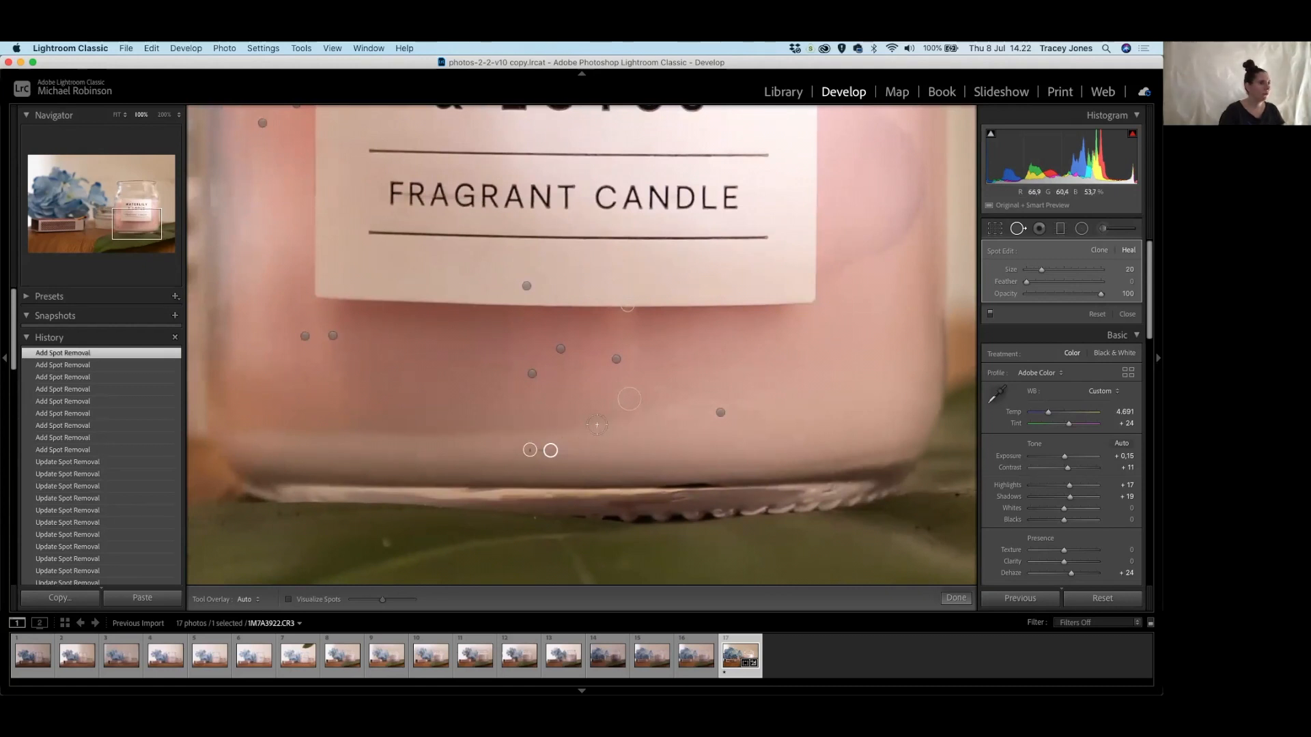
pyautogui.moveTo(611, 420)
pyautogui.mouseDown()
pyautogui.moveTo(480, 436)
pyautogui.moveTo(246, 430)
pyautogui.mouseUp()
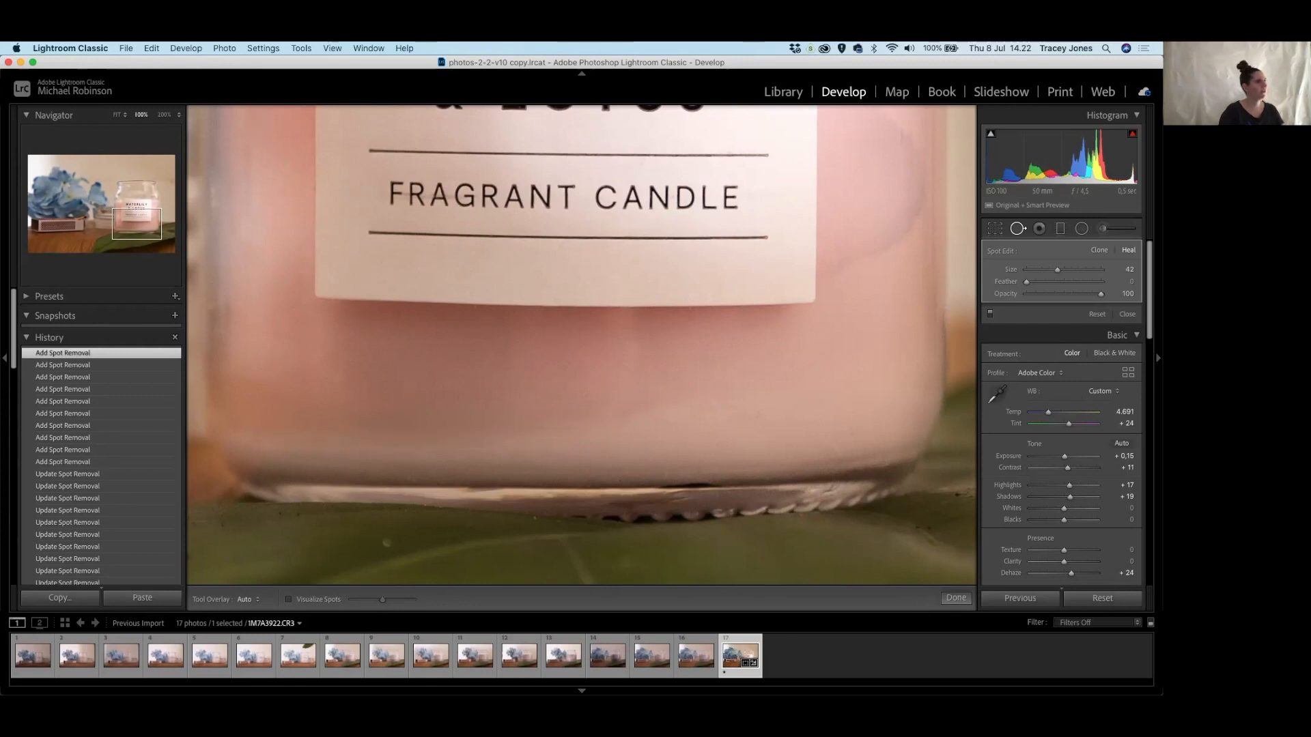
pyautogui.moveTo(855, 290); pyautogui.dragTo(633, 438)
pyautogui.moveTo(681, 212)
pyautogui.mouseDown()
pyautogui.moveTo(662, 335)
pyautogui.moveTo(656, 262)
pyautogui.mouseUp()
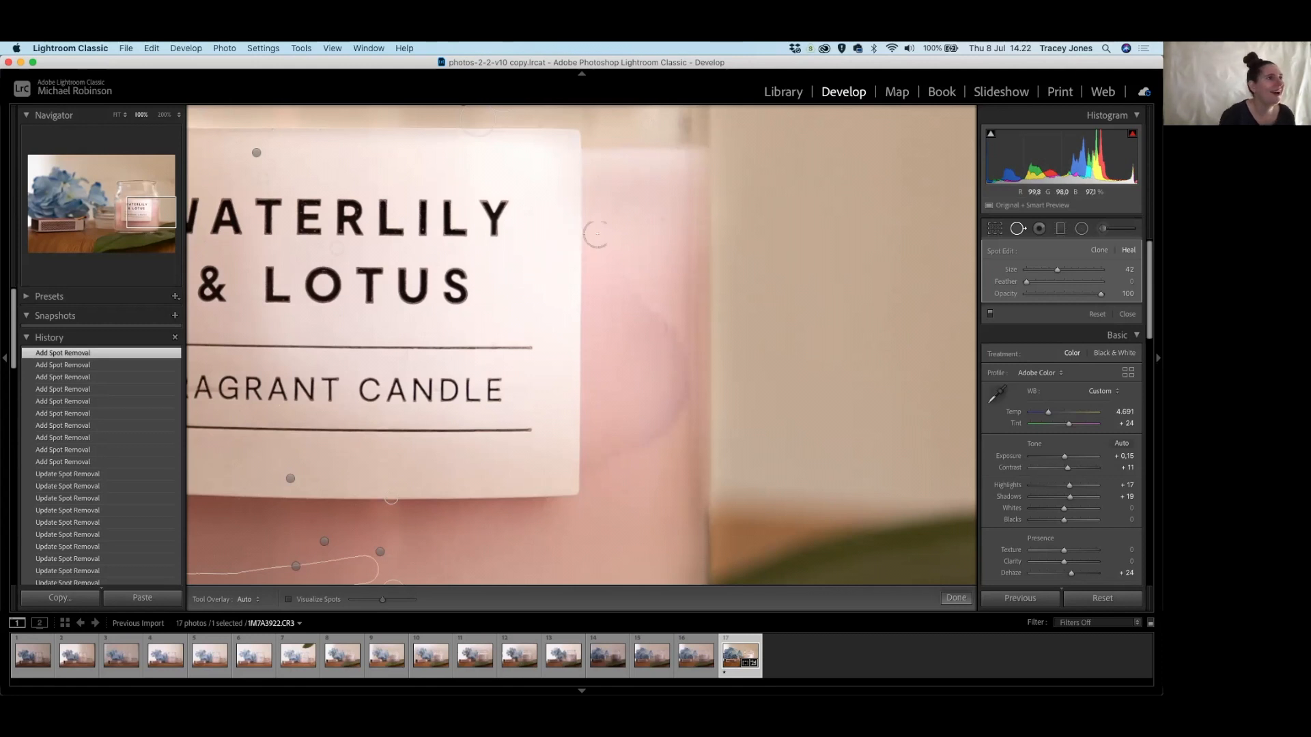
# Paint out the streaks right of the WATERLILY & LOTUS label and heal a speck there.
pyautogui.click(663, 219)
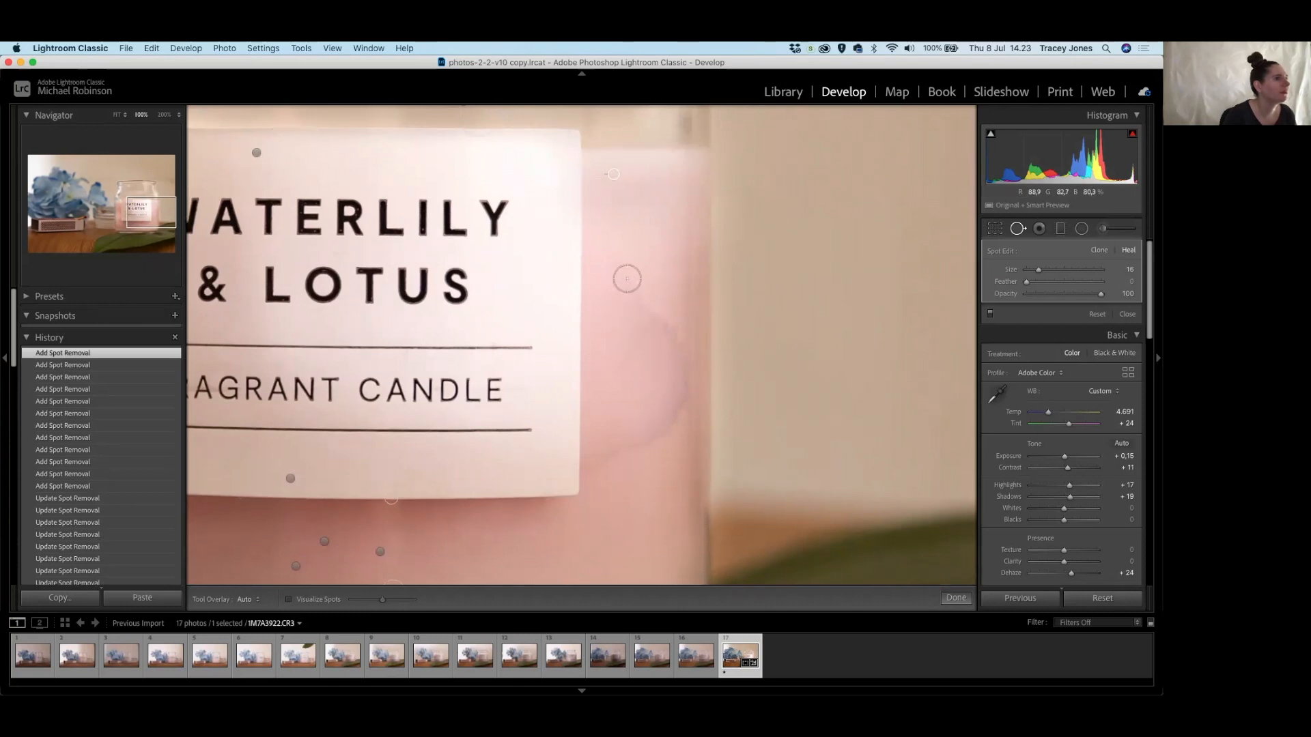
pyautogui.moveTo(597, 222); pyautogui.dragTo(621, 269)
pyautogui.moveTo(632, 291); pyautogui.dragTo(674, 356)
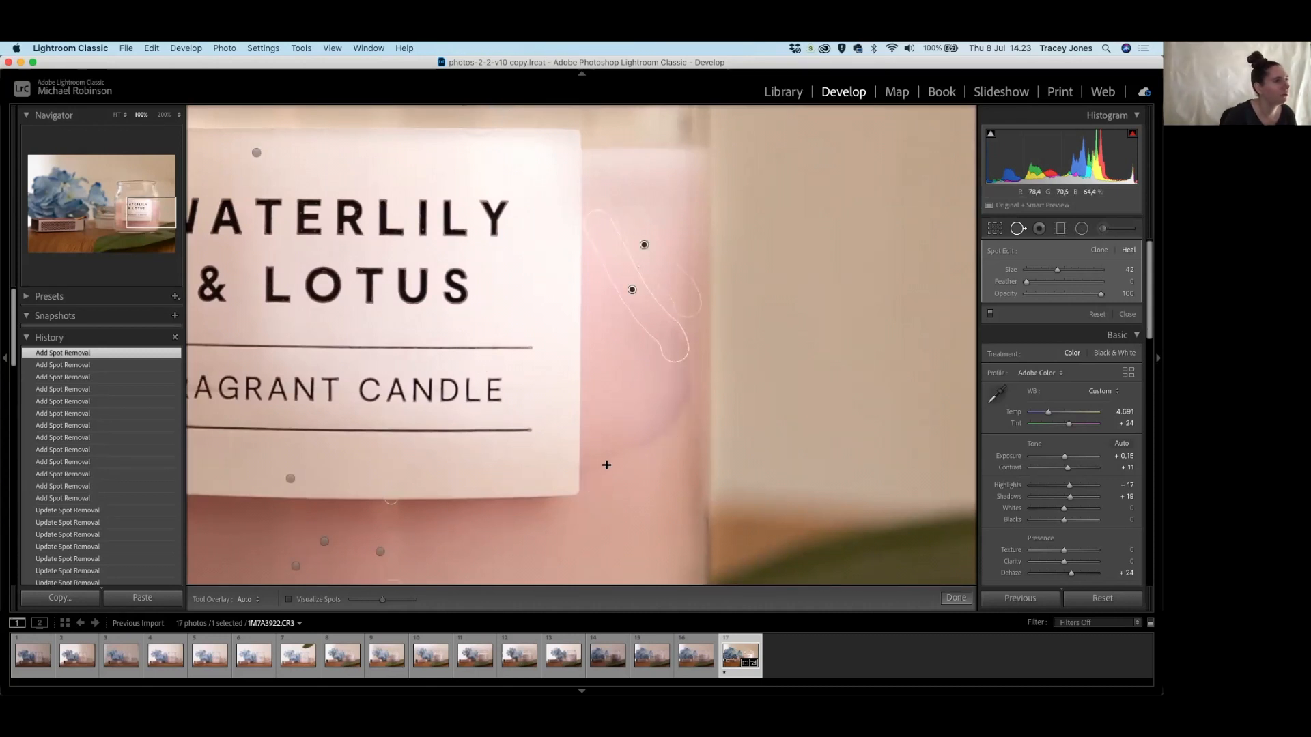
pyautogui.moveTo(594, 473)
pyautogui.mouseDown()
pyautogui.moveTo(657, 430)
pyautogui.moveTo(675, 399)
pyautogui.mouseUp()
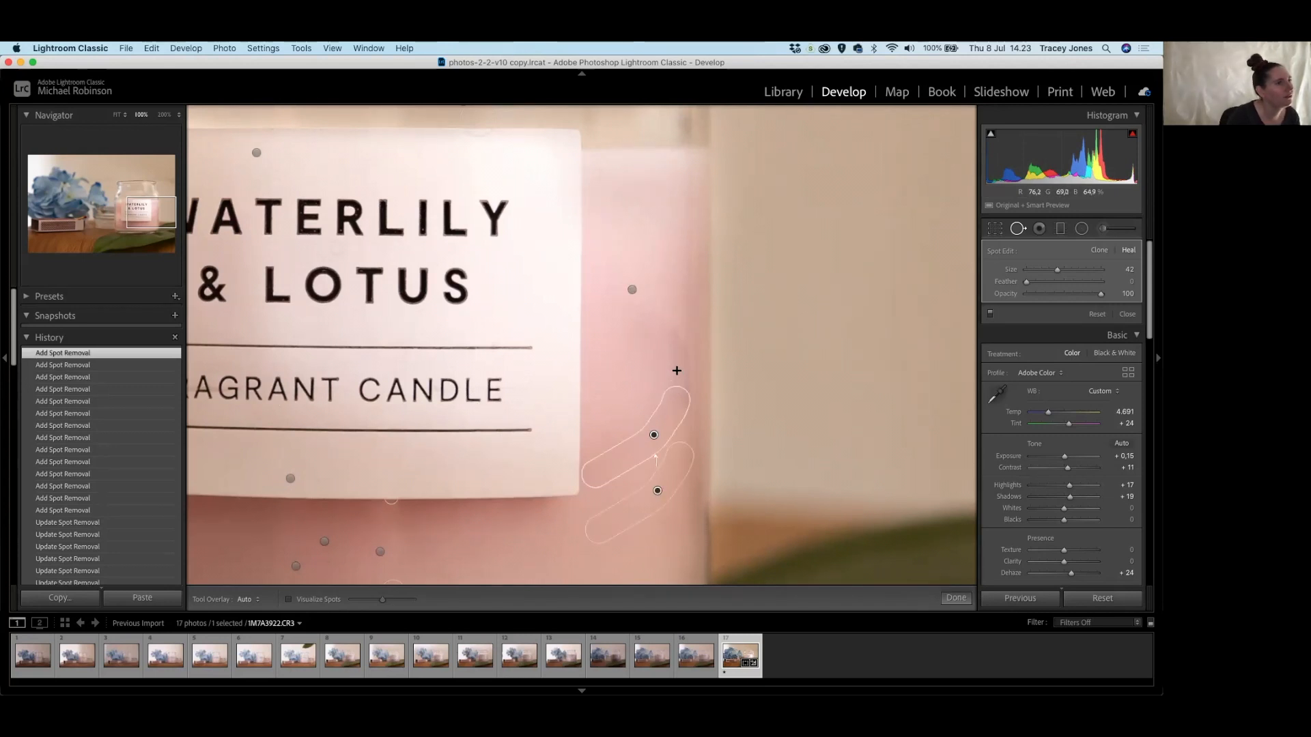
pyautogui.moveTo(676, 332)
pyautogui.mouseDown()
pyautogui.moveTo(673, 403)
pyautogui.moveTo(676, 383)
pyautogui.mouseUp()
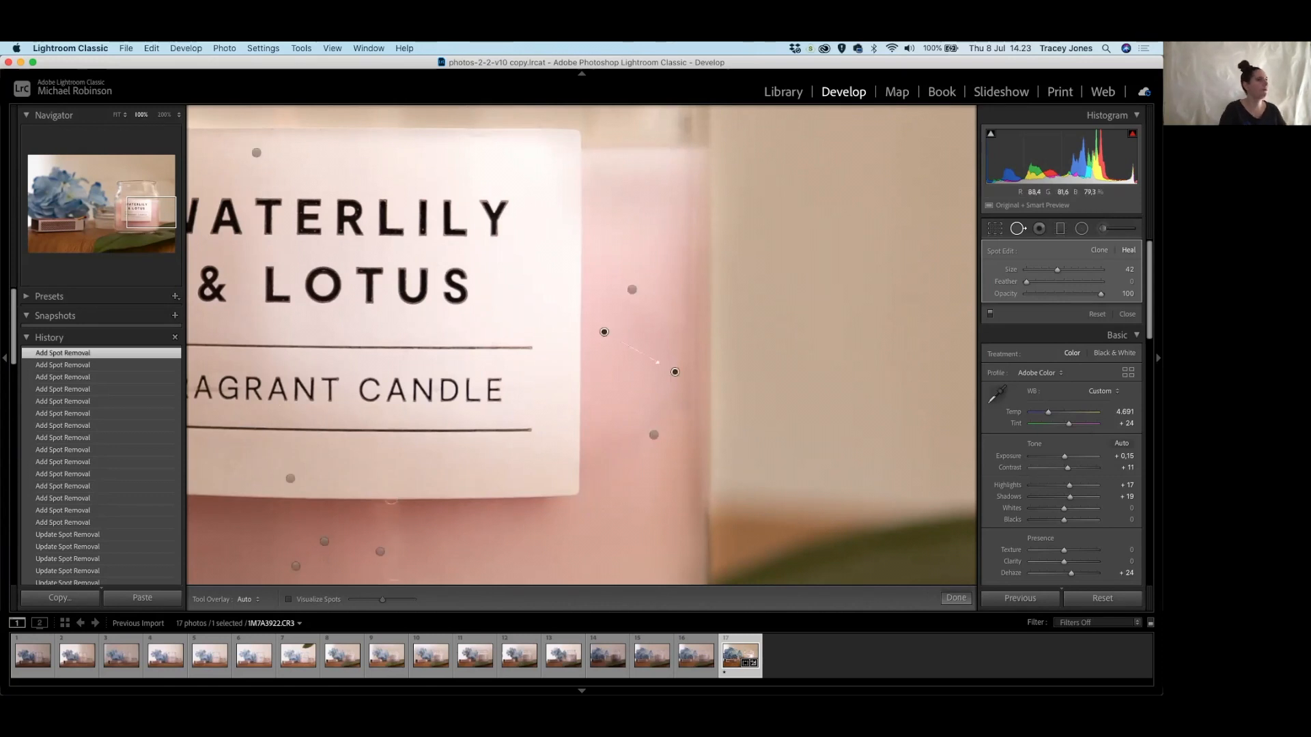
pyautogui.click(640, 418)
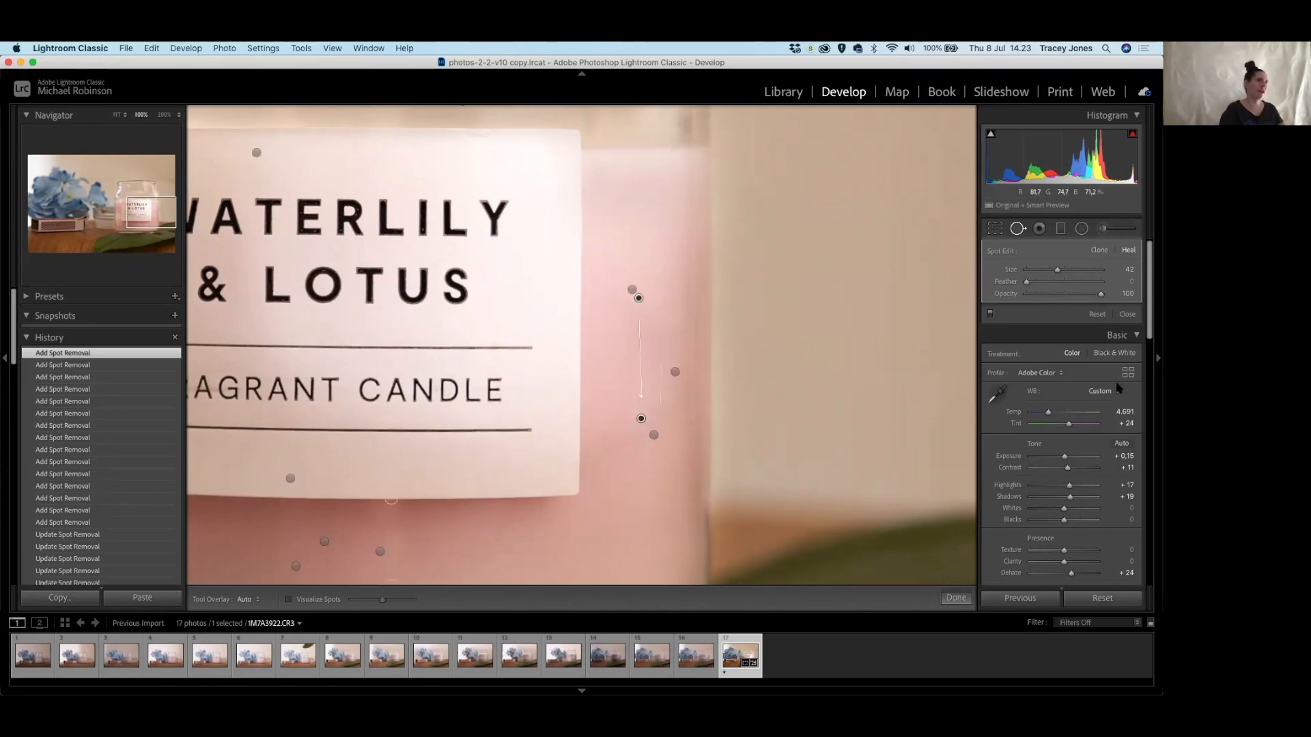
pyautogui.moveTo(531, 416); pyautogui.dragTo(614, 184)
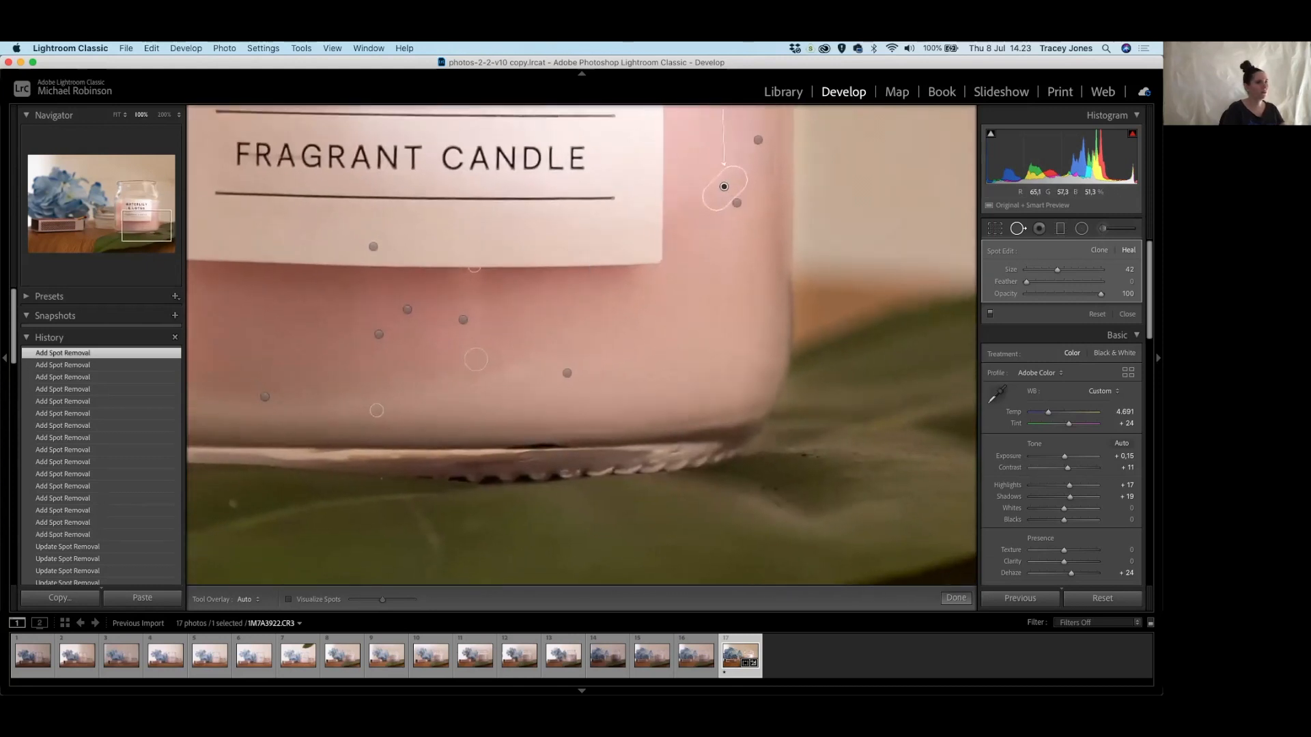
# Heal the specks and a small mark along the bottom of the jar.
pyautogui.click(698, 387)
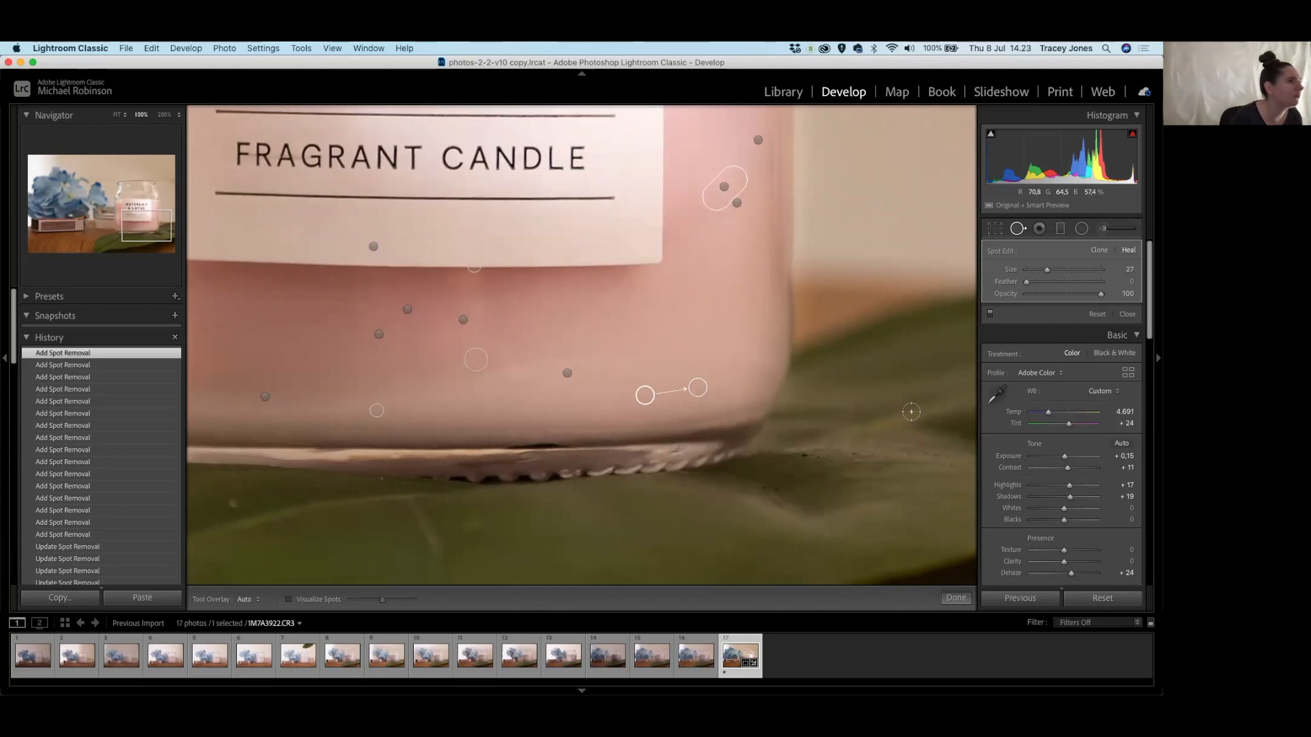
pyautogui.click(607, 373)
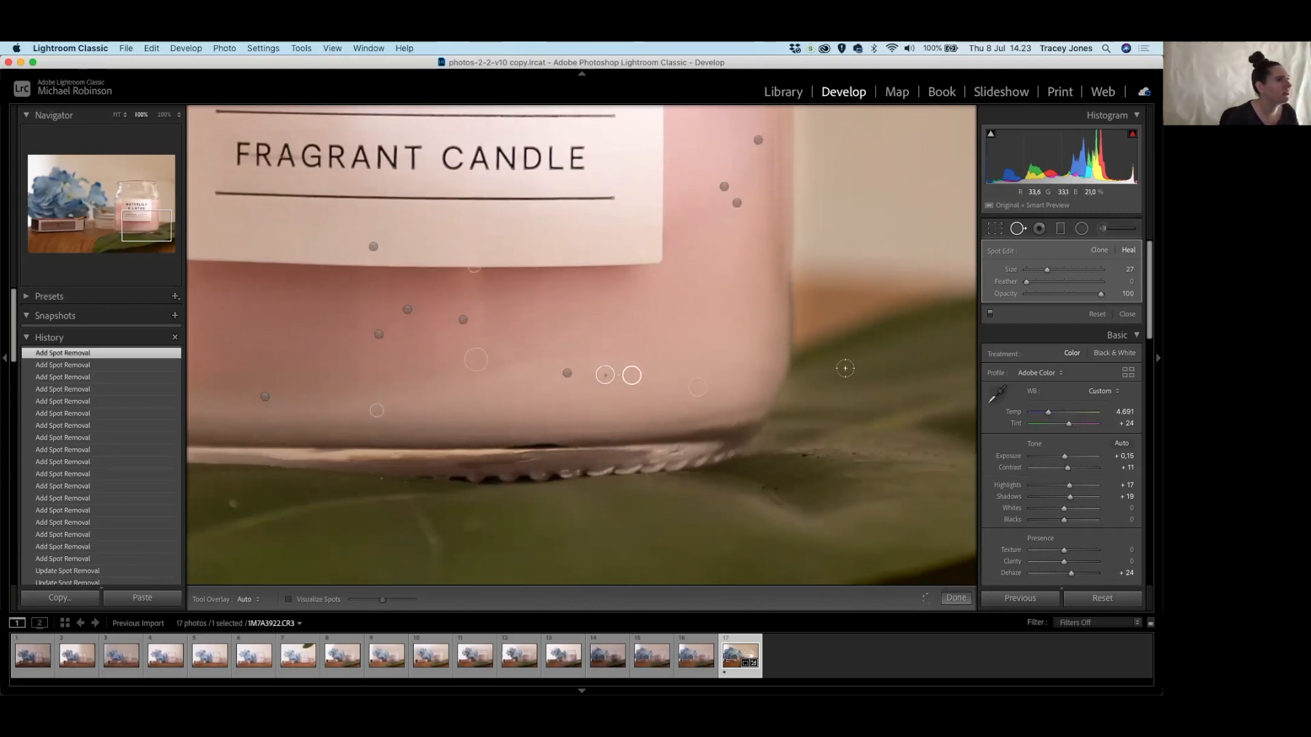
pyautogui.scroll(-5, 564, 405)
pyautogui.click(564, 404)
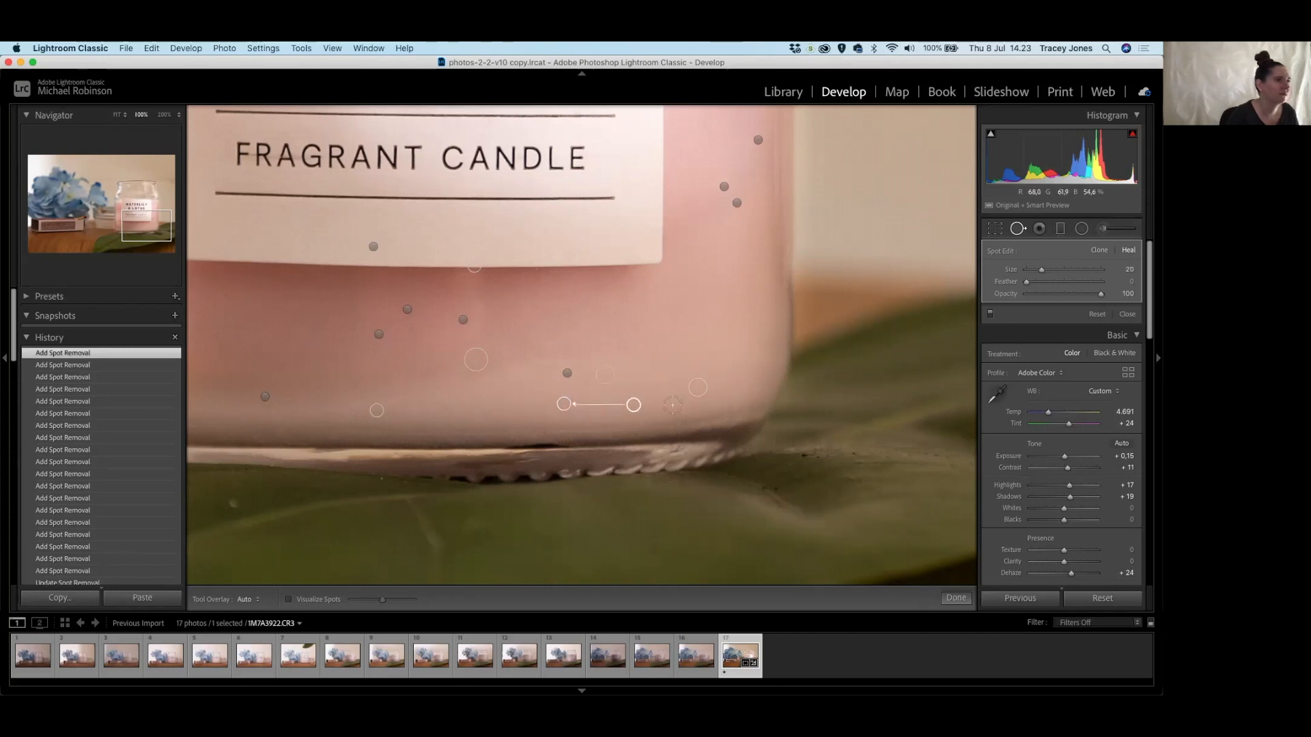
pyautogui.moveTo(657, 395); pyautogui.dragTo(676, 410)
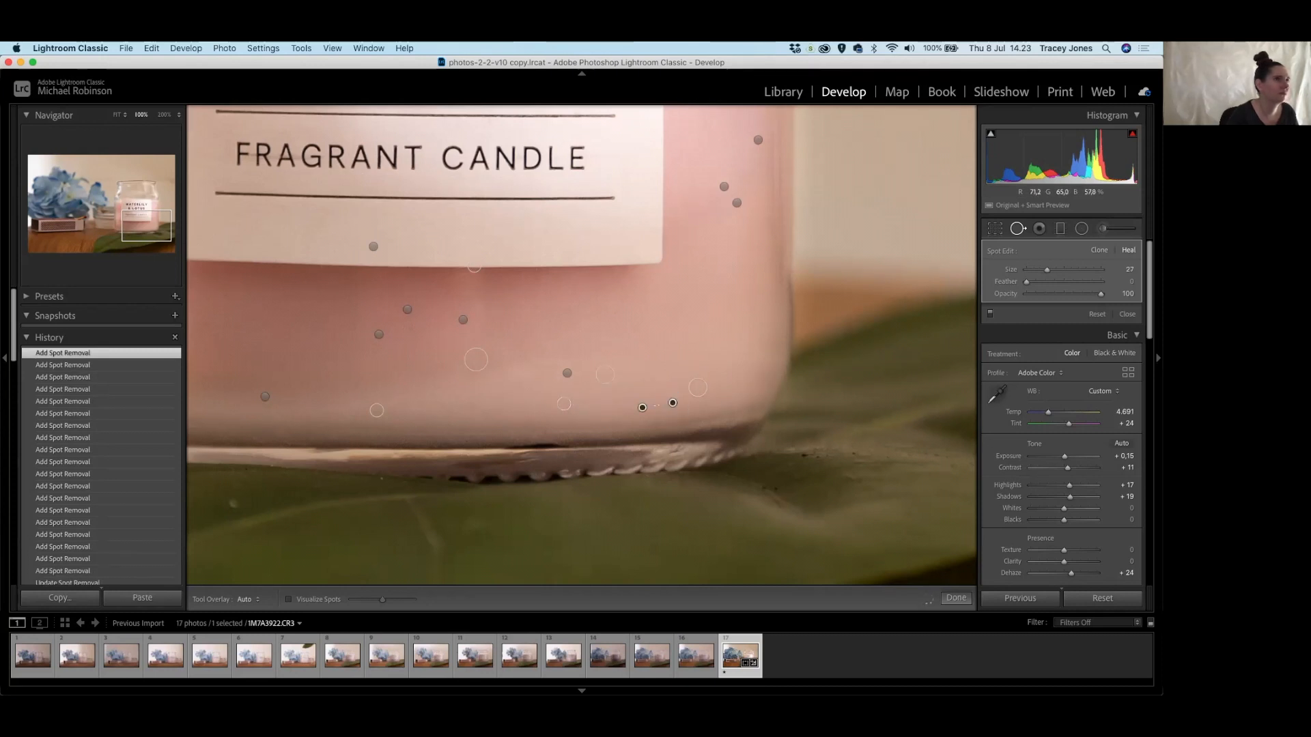
pyautogui.click(546, 431)
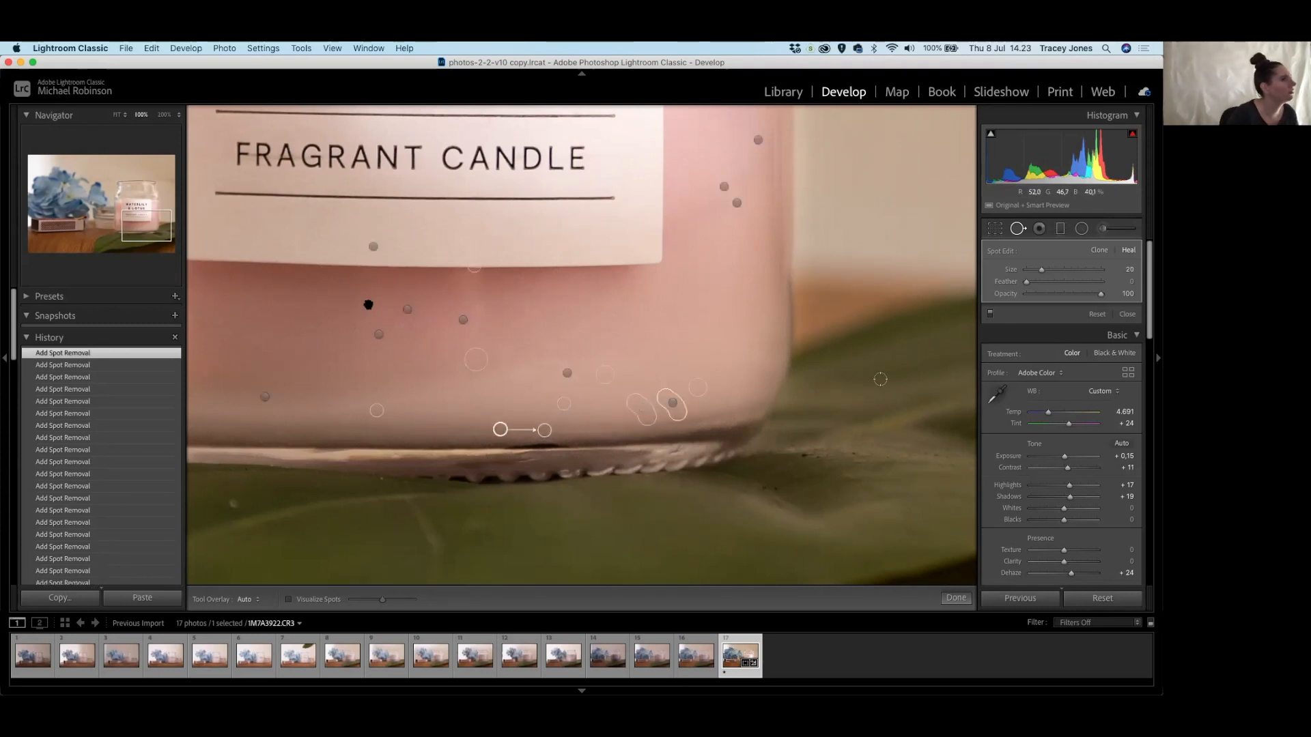
pyautogui.moveTo(372, 470); pyautogui.dragTo(524, 377)
pyautogui.click(385, 406)
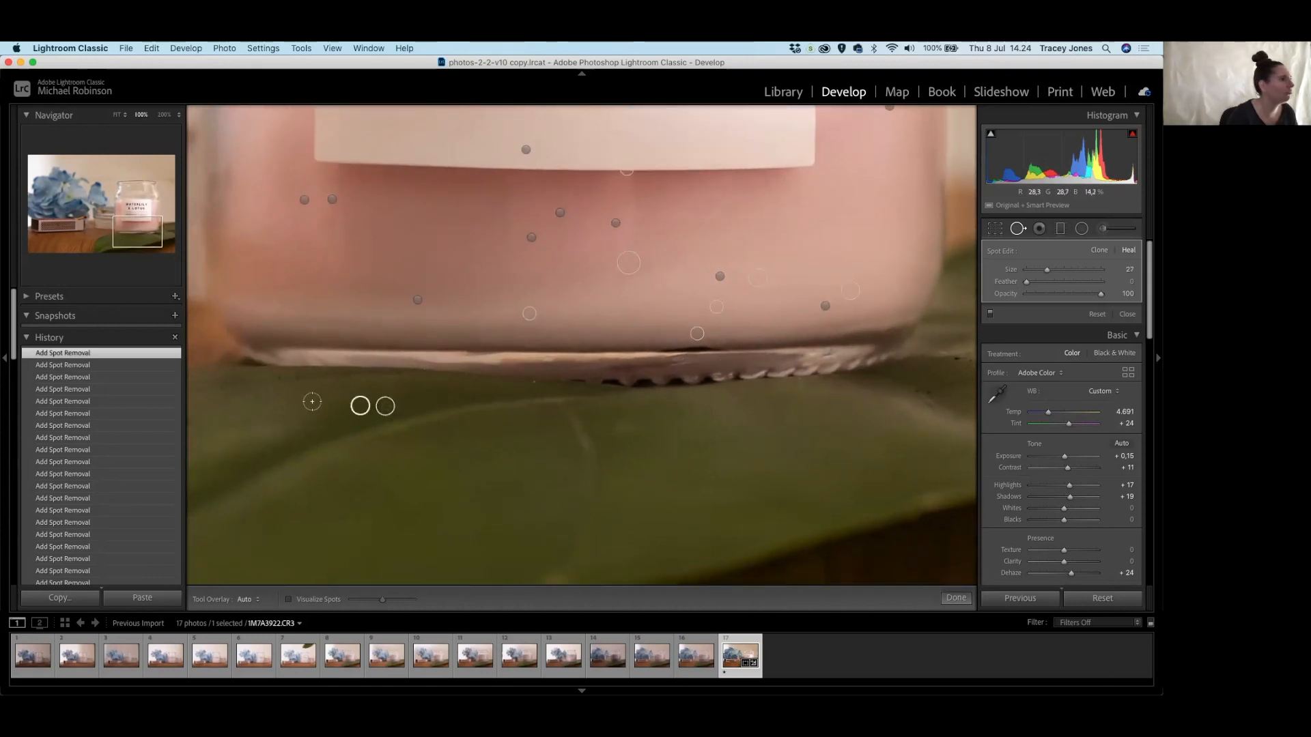
pyautogui.moveTo(700, 393); pyautogui.dragTo(414, 404)
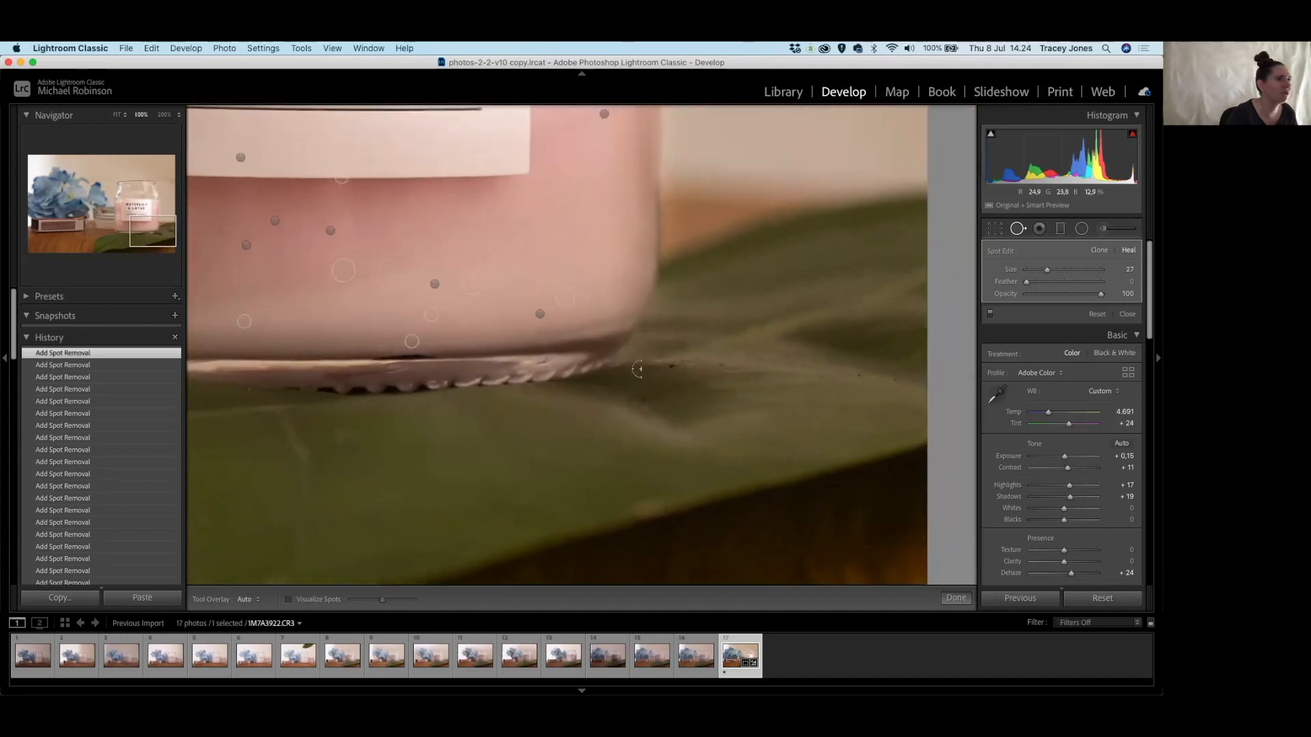
# Heal the specks on the green leaf beneath the jar and under its rim.
pyautogui.click(669, 366)
pyautogui.click(631, 391)
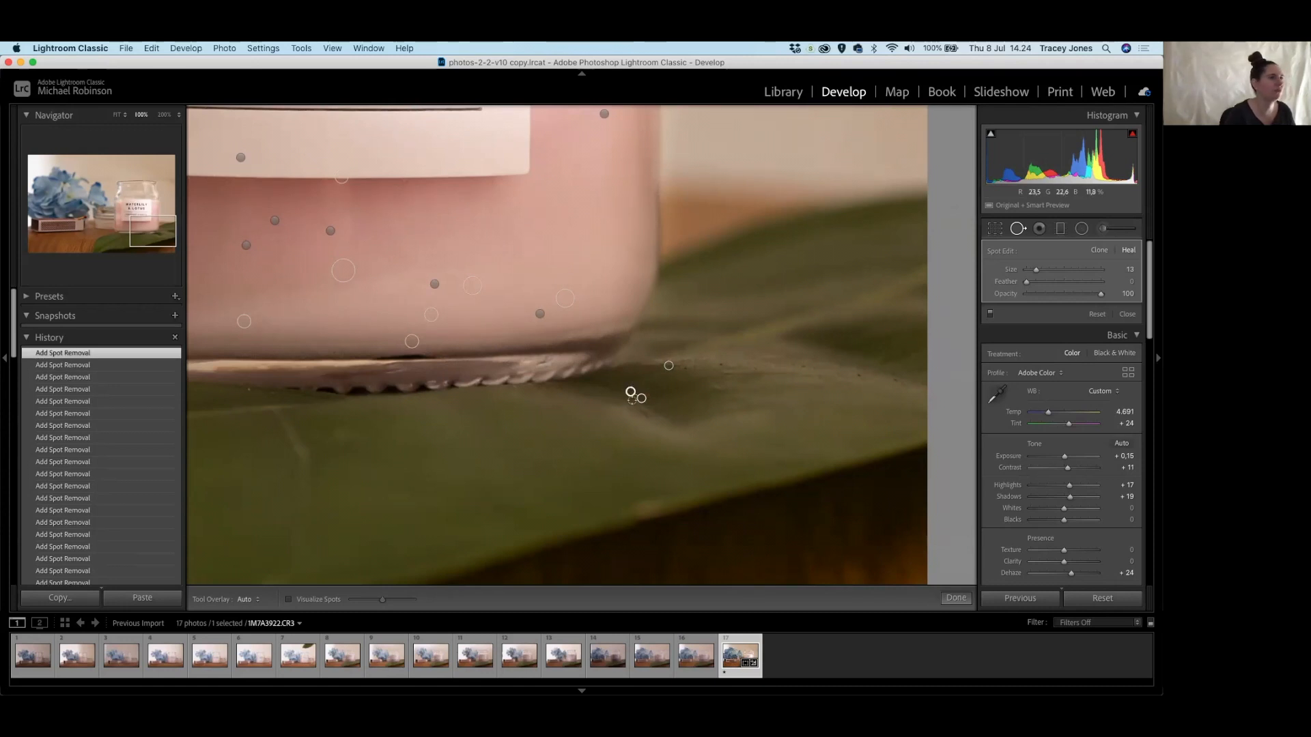
pyautogui.click(630, 396)
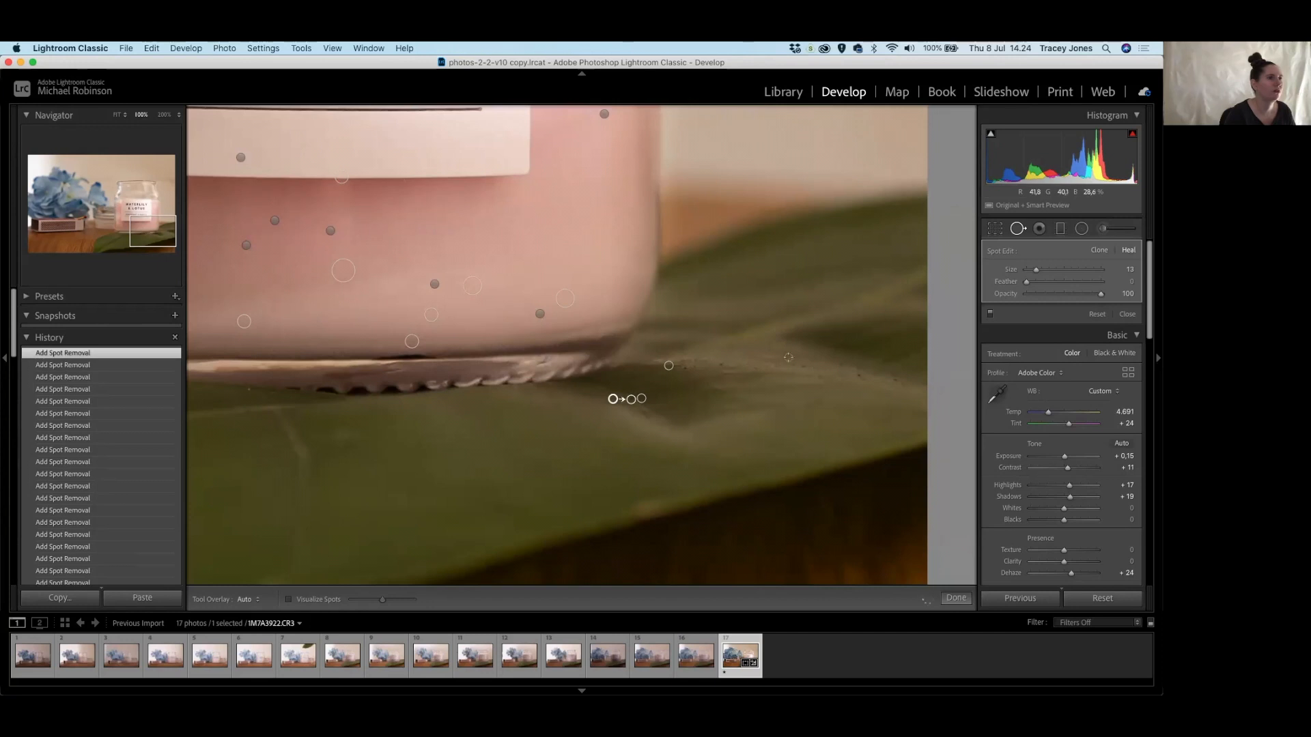
pyautogui.click(858, 376)
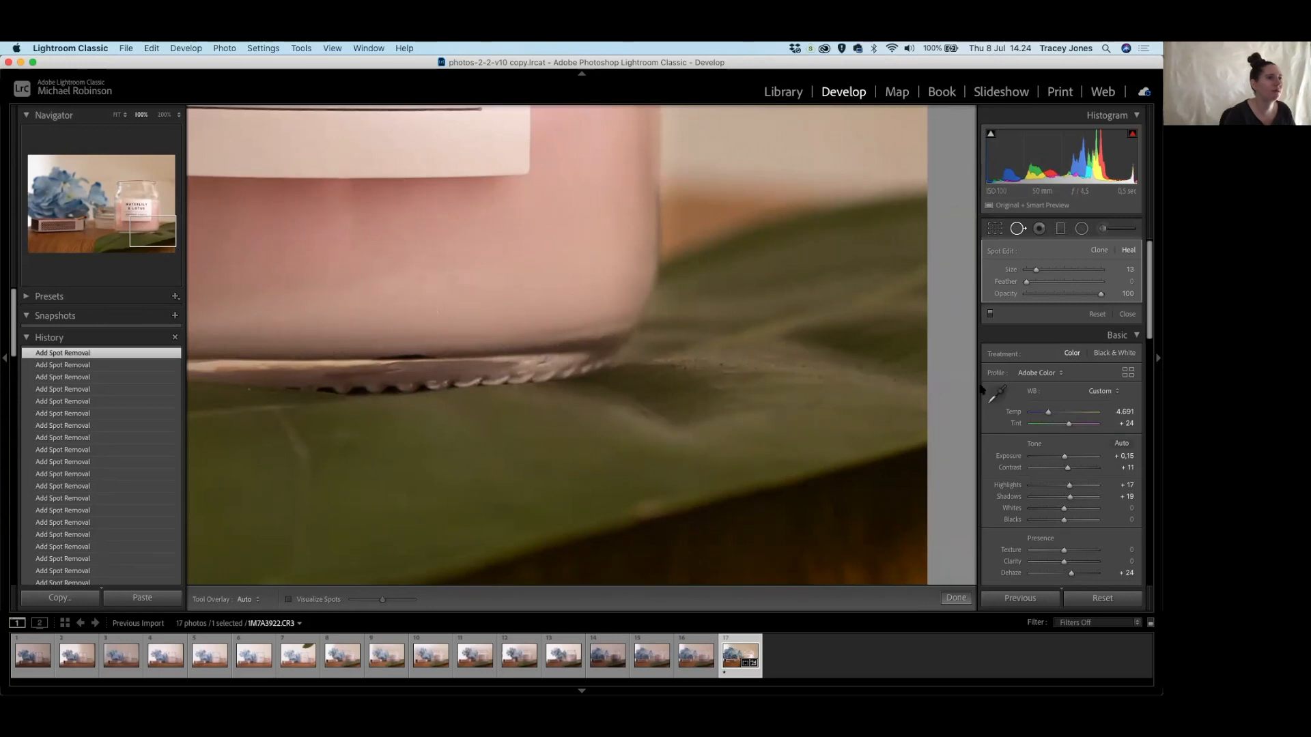
pyautogui.moveTo(524, 440); pyautogui.dragTo(686, 446)
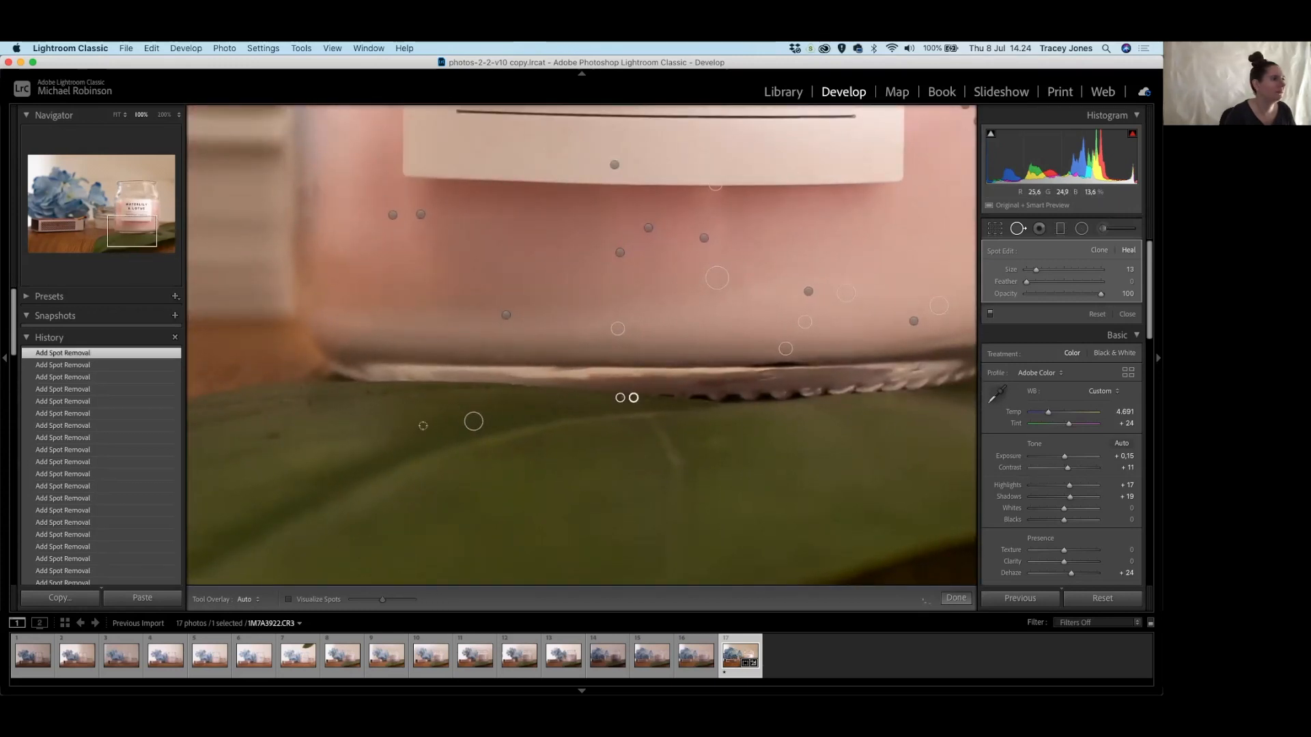
pyautogui.click(486, 387)
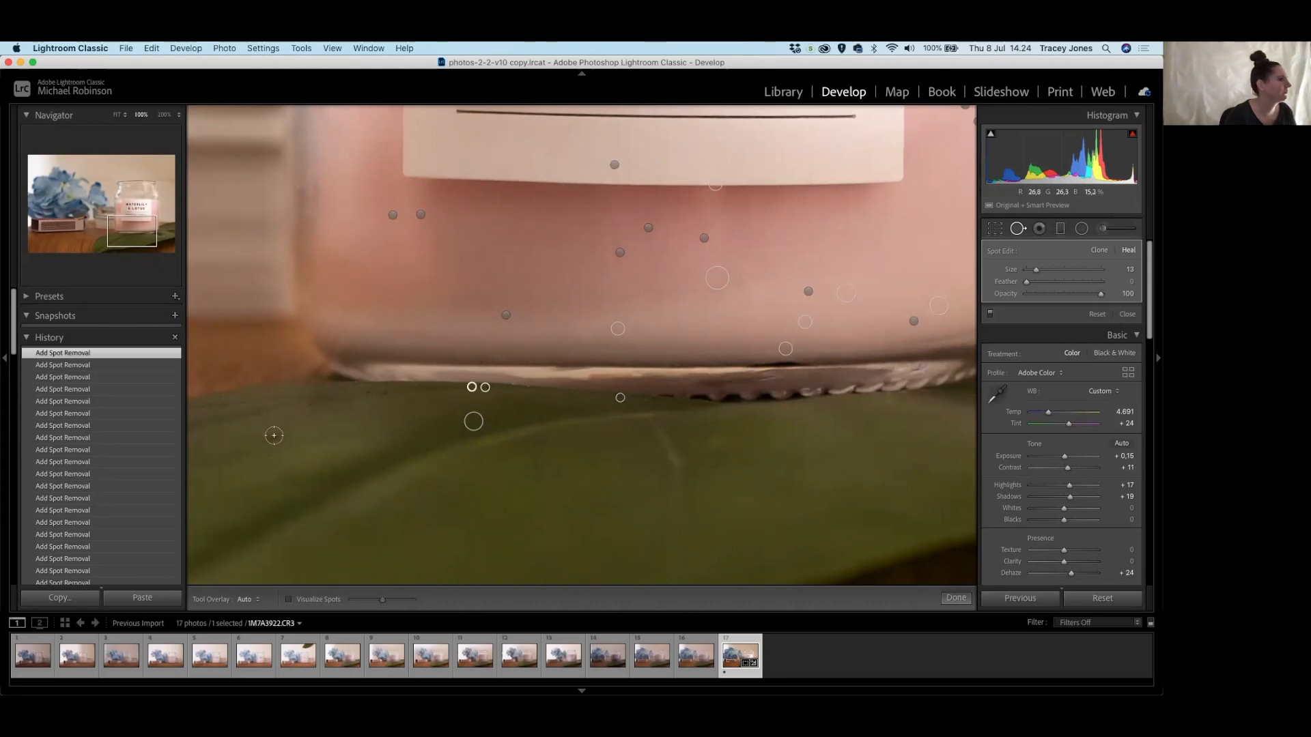
pyautogui.click(273, 436)
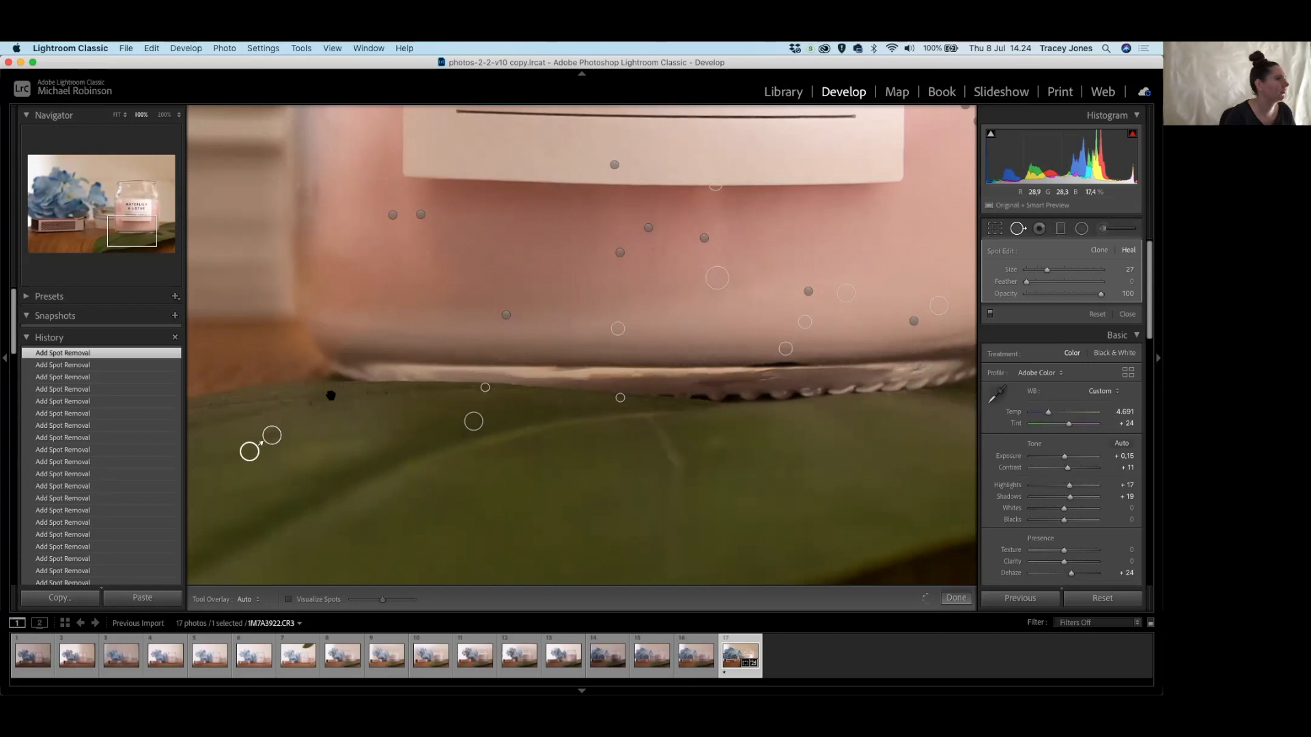
pyautogui.moveTo(331, 389); pyautogui.dragTo(689, 460)
pyautogui.moveTo(426, 409); pyautogui.dragTo(810, 248)
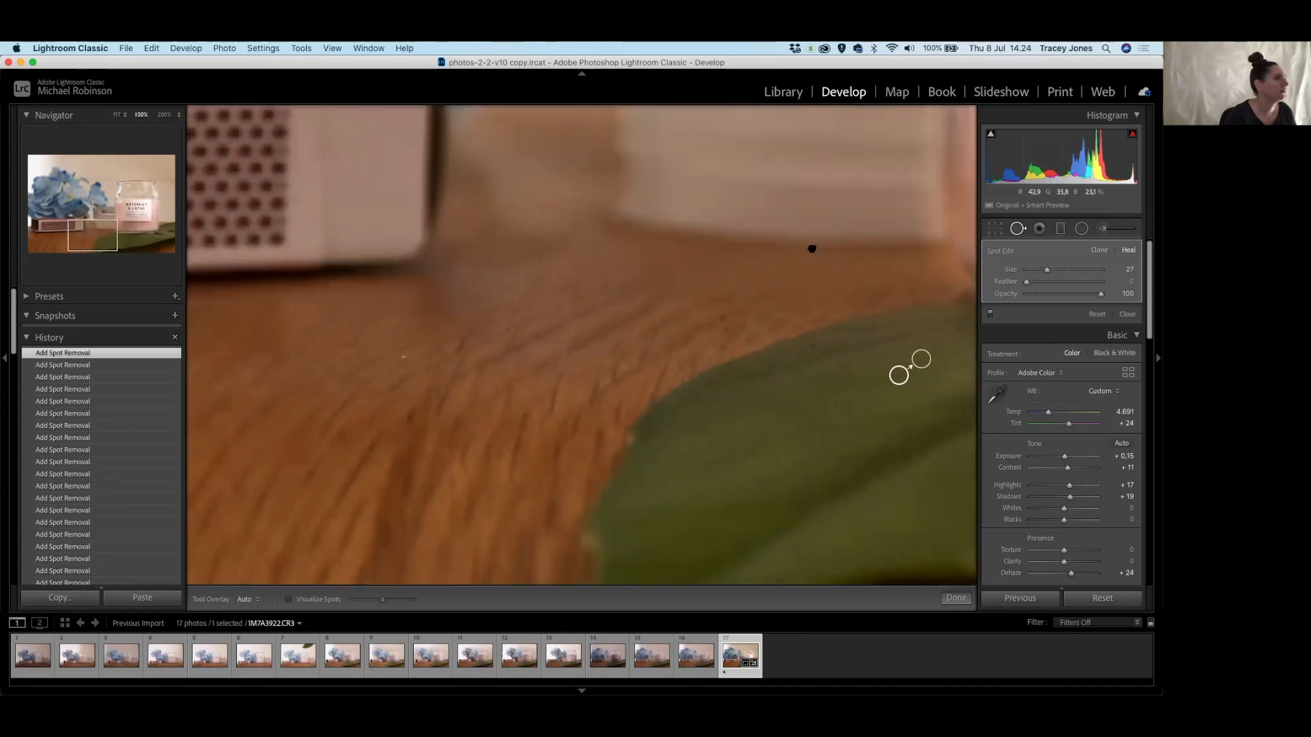
# Heal specks on the leaf edge and wooden tabletop, moving one repair's sample to cleaner wood.
pyautogui.click(536, 317)
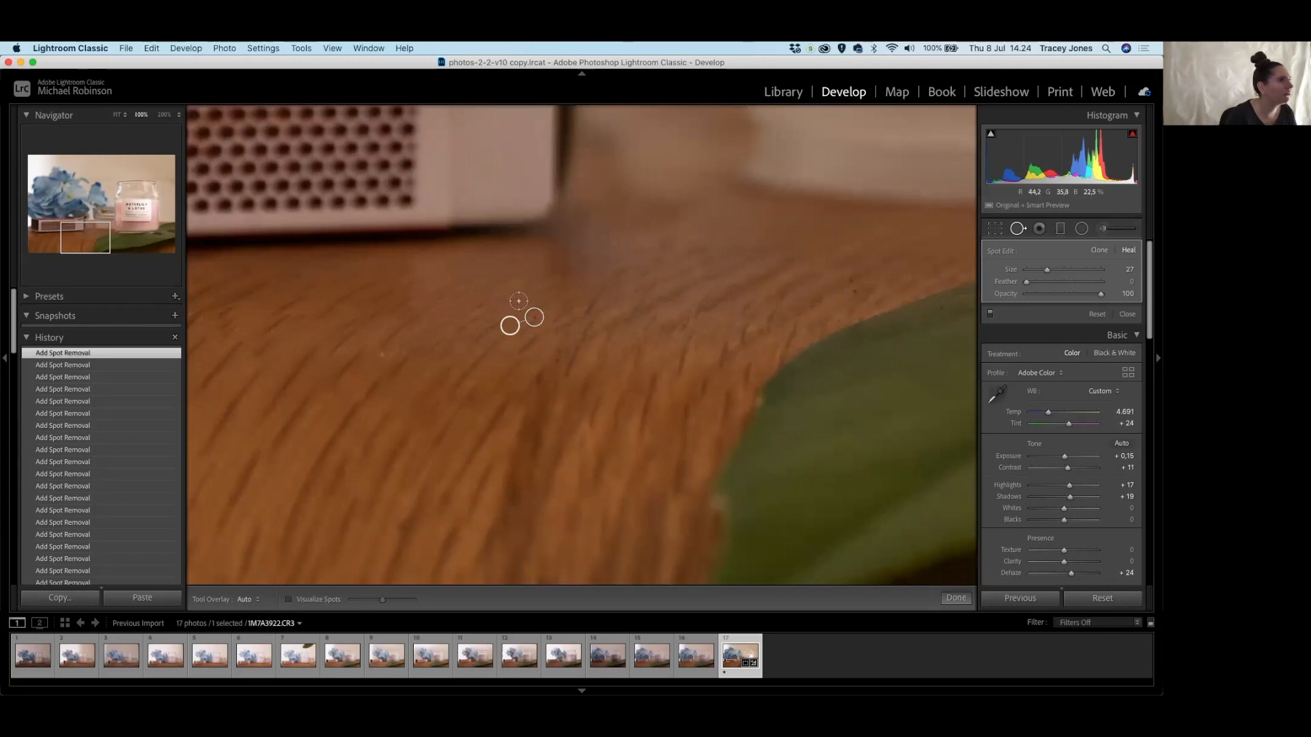
pyautogui.moveTo(518, 297); pyautogui.dragTo(499, 296)
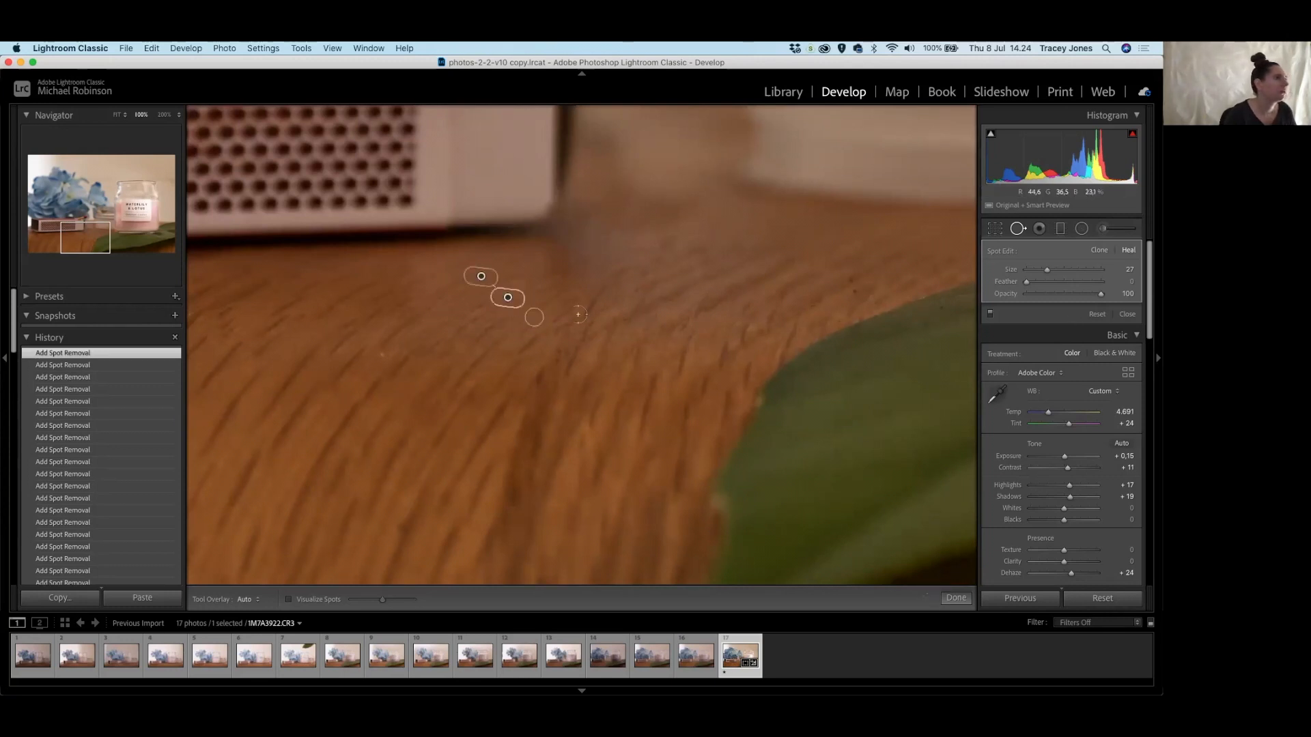
pyautogui.moveTo(482, 277); pyautogui.dragTo(482, 277)
pyautogui.moveTo(480, 277); pyautogui.dragTo(460, 299)
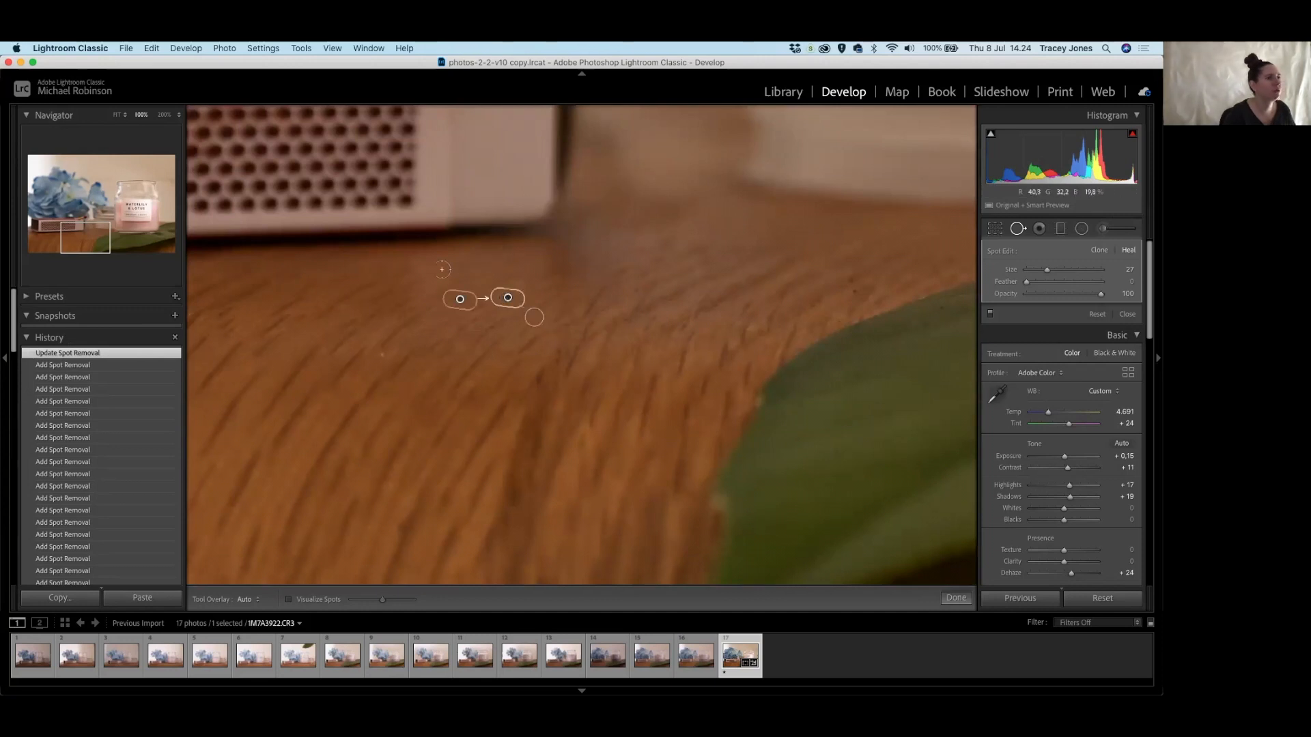
pyautogui.click(855, 291)
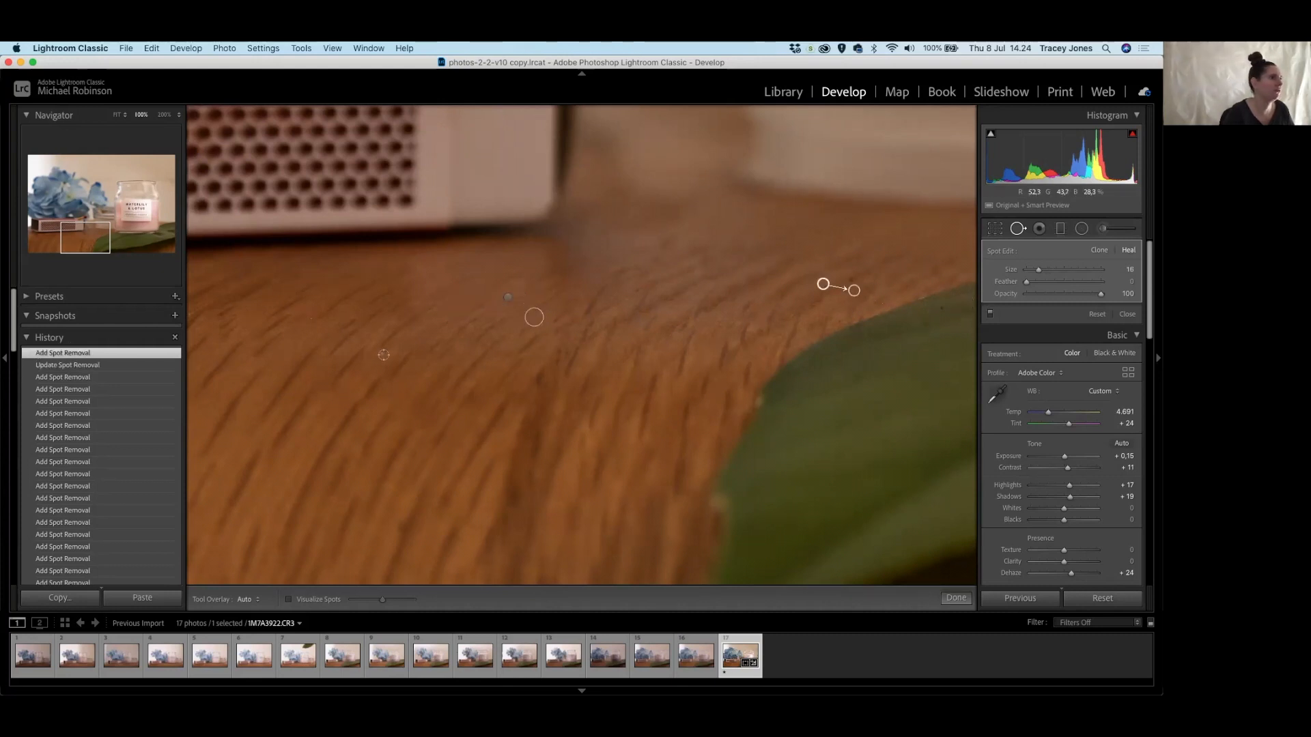
pyautogui.click(383, 356)
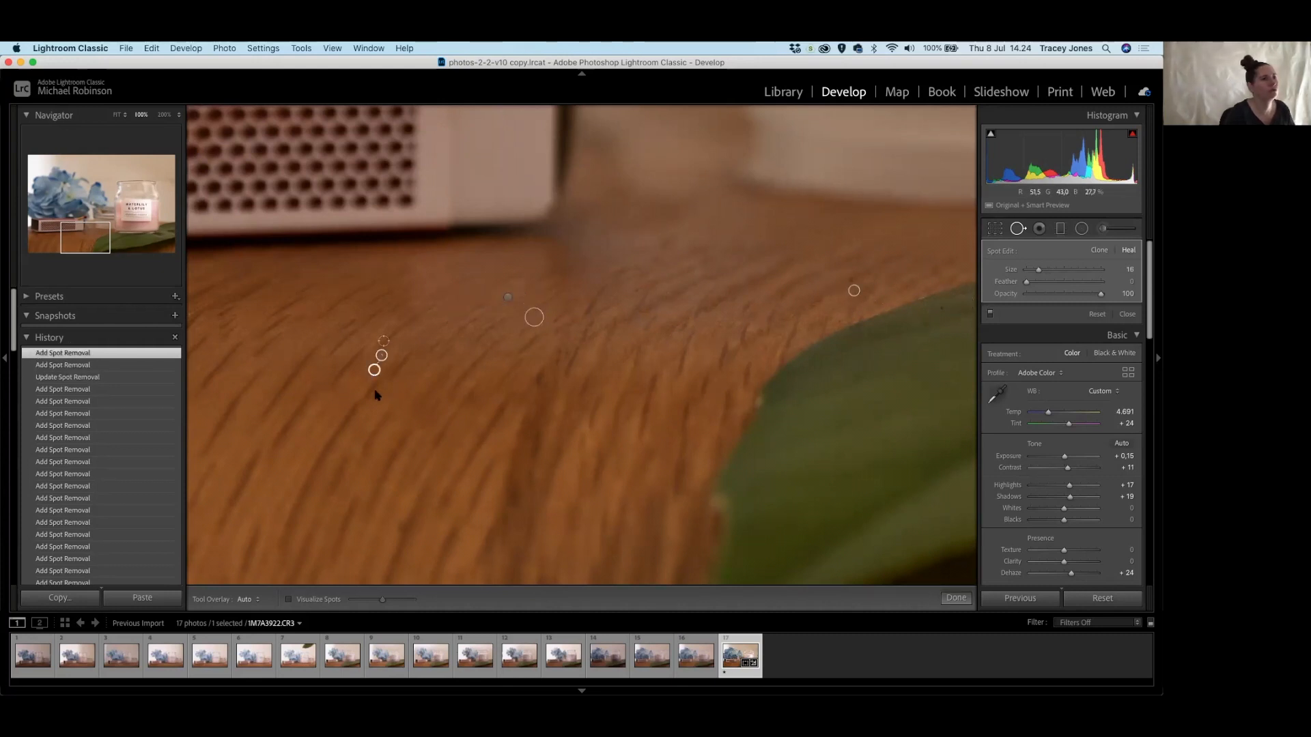
# Delete the unwanted spot fix beside the label and zoom out to fit the whole photo.
pyautogui.moveTo(534, 317); pyautogui.dragTo(972, 327)
pyautogui.moveTo(633, 359); pyautogui.dragTo(751, 360)
pyautogui.moveTo(430, 362); pyautogui.dragTo(527, 550)
pyautogui.moveTo(643, 267); pyautogui.dragTo(360, 326)
pyautogui.moveTo(819, 314); pyautogui.dragTo(387, 346)
pyautogui.moveTo(781, 243); pyautogui.dragTo(699, 412)
pyautogui.moveTo(871, 294); pyautogui.dragTo(466, 144)
pyautogui.moveTo(828, 235); pyautogui.dragTo(804, 444)
pyautogui.moveTo(682, 157); pyautogui.dragTo(683, 416)
pyautogui.moveTo(755, 236); pyautogui.dragTo(444, 327)
pyautogui.moveTo(813, 321); pyautogui.dragTo(497, 295)
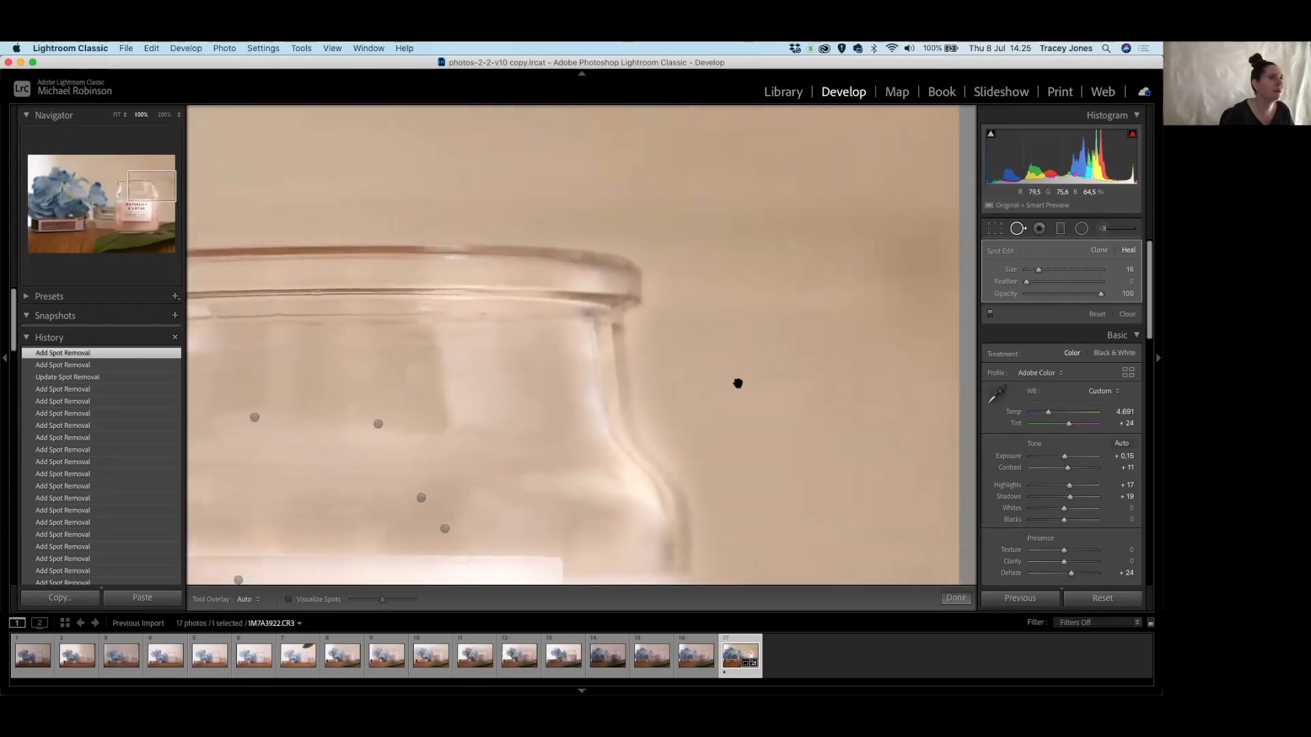
pyautogui.moveTo(751, 292); pyautogui.dragTo(710, 163)
pyautogui.moveTo(659, 198); pyautogui.dragTo(694, 430)
pyautogui.moveTo(273, 389); pyautogui.dragTo(805, 392)
pyautogui.moveTo(621, 406); pyautogui.dragTo(676, 167)
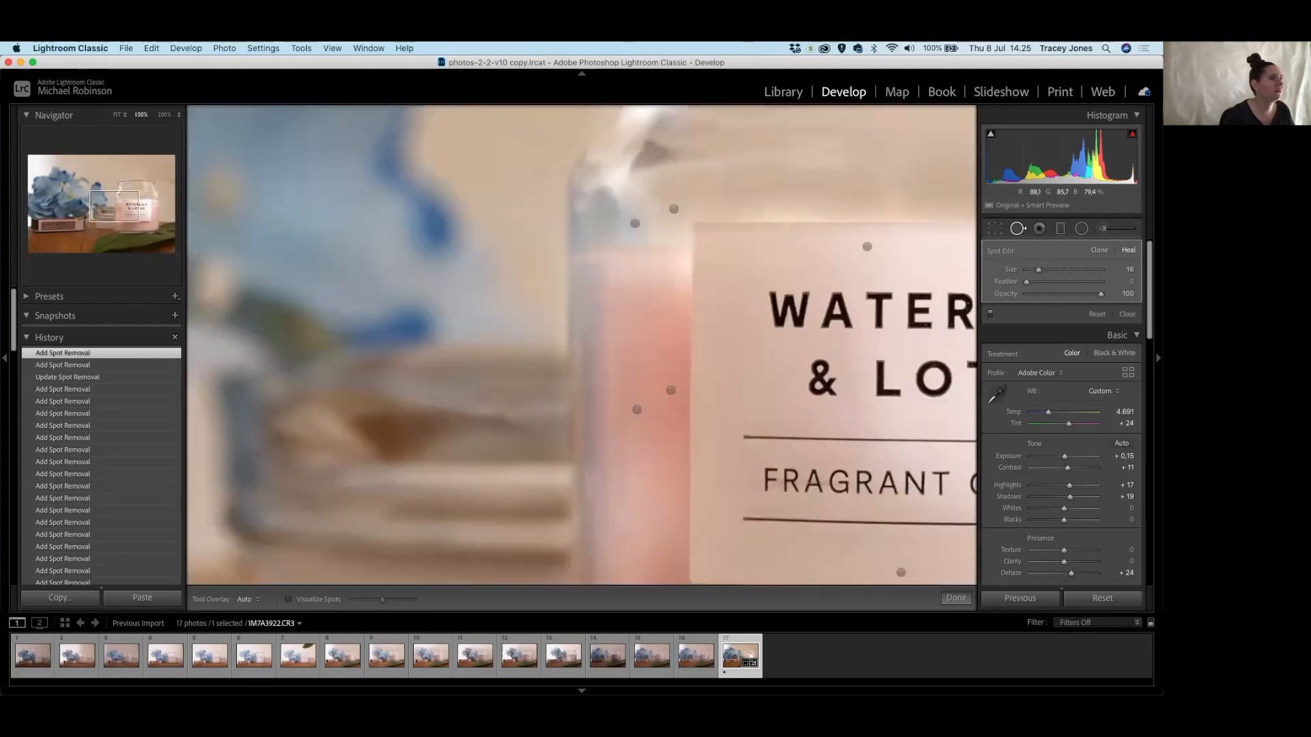
pyautogui.press('Delete')
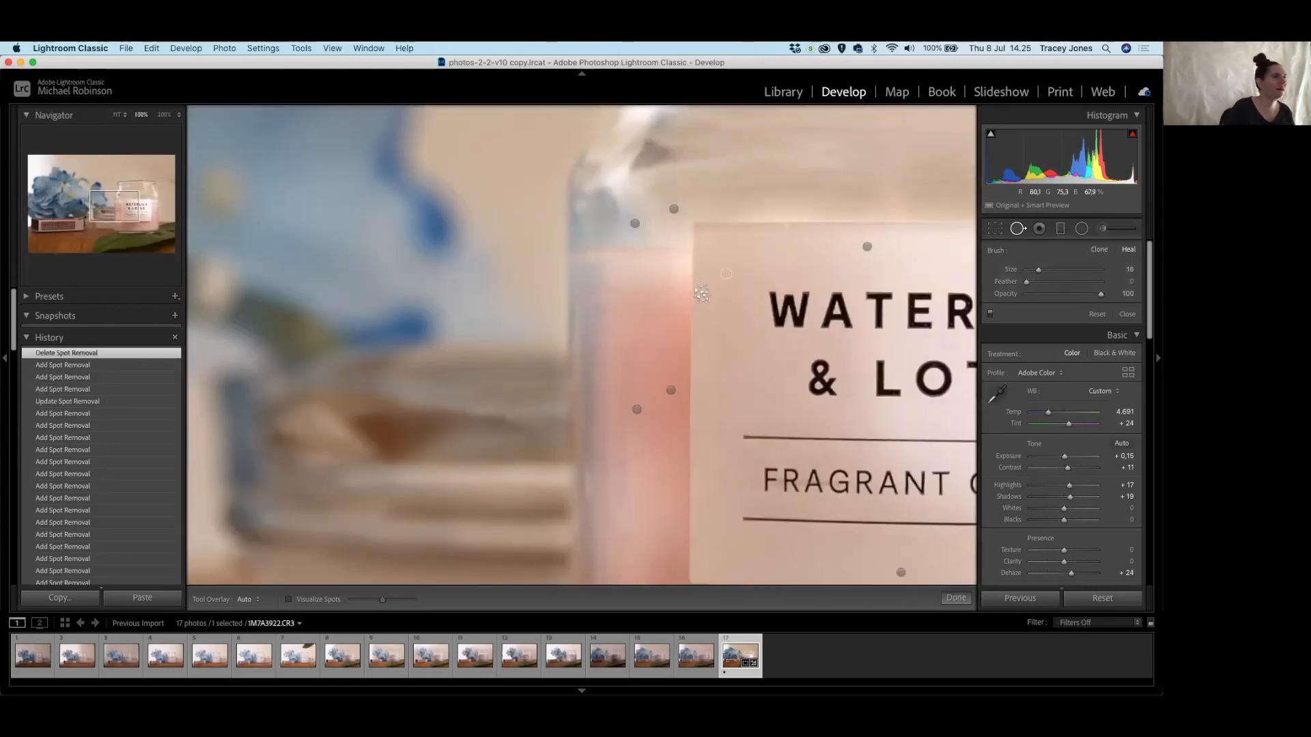
pyautogui.press('z')
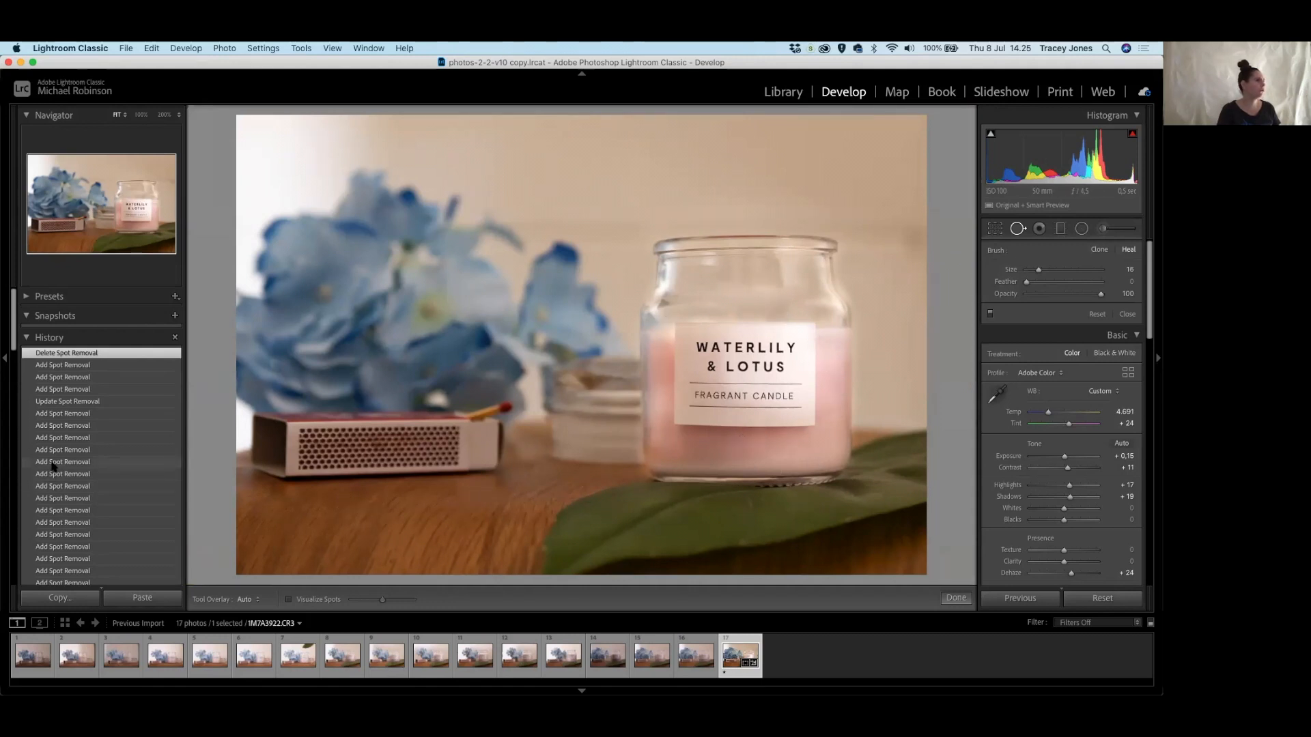
pyautogui.scroll(-5, 87, 449)
pyautogui.scroll(-10, 87, 448)
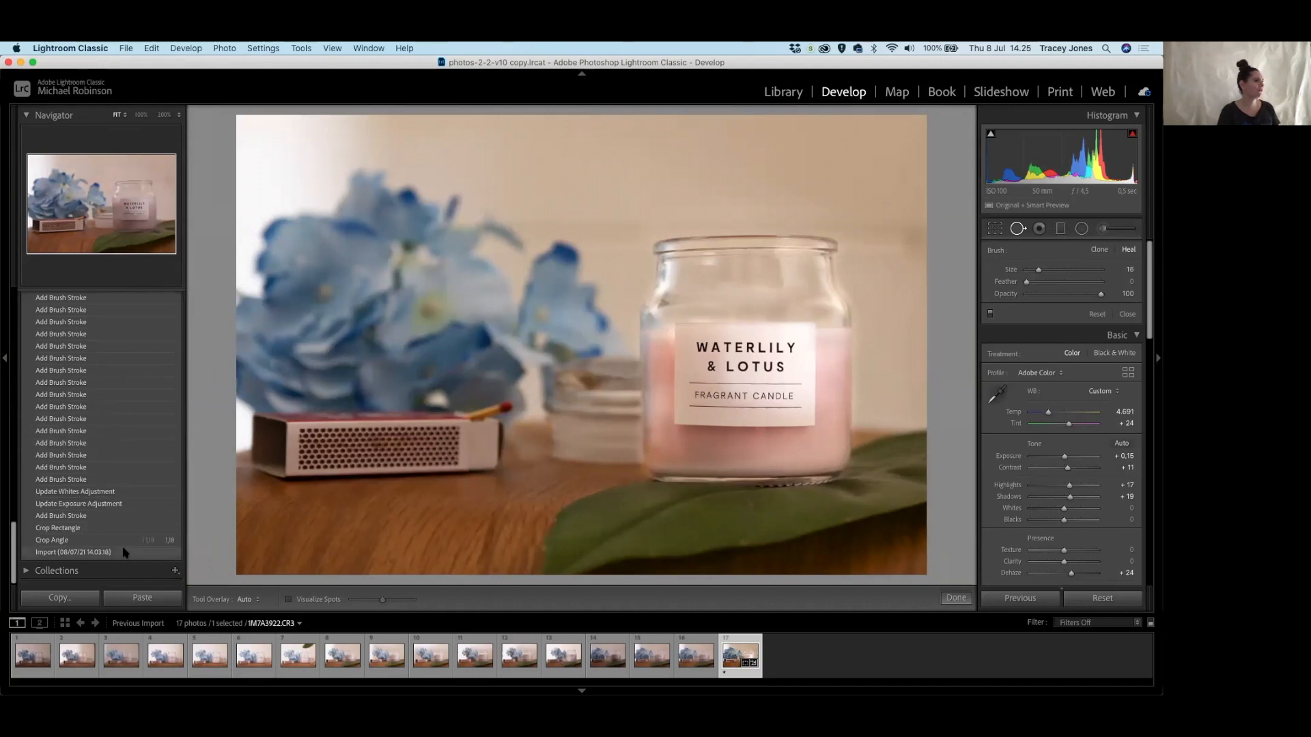
pyautogui.click(125, 553)
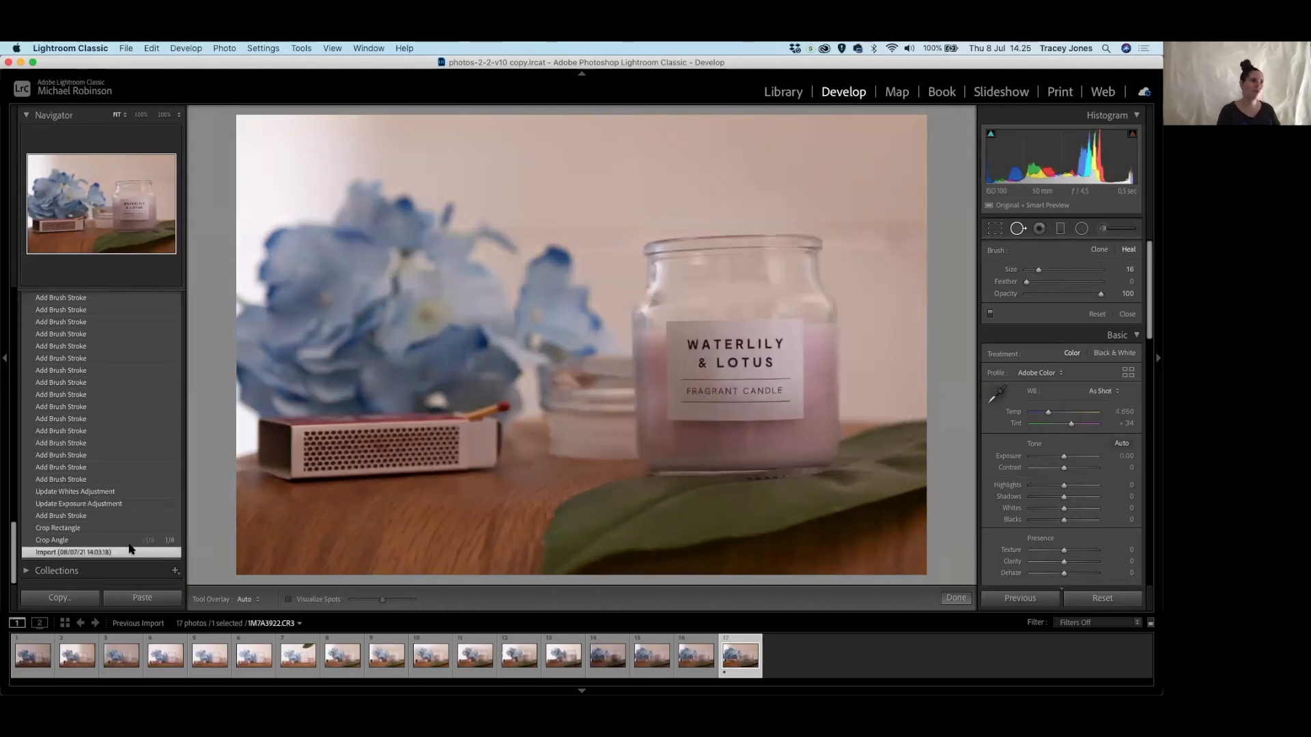
pyautogui.scroll(10, 137, 532)
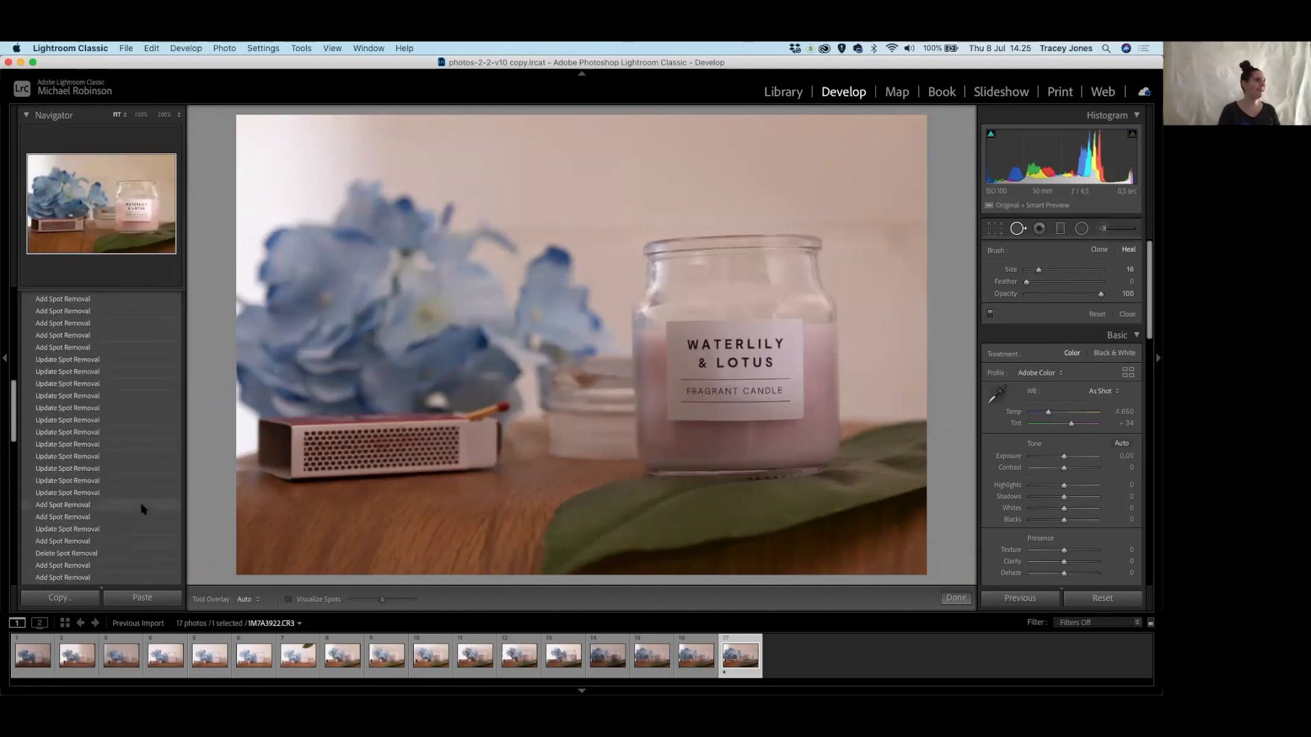
pyautogui.scroll(10, 142, 507)
pyautogui.click(130, 353)
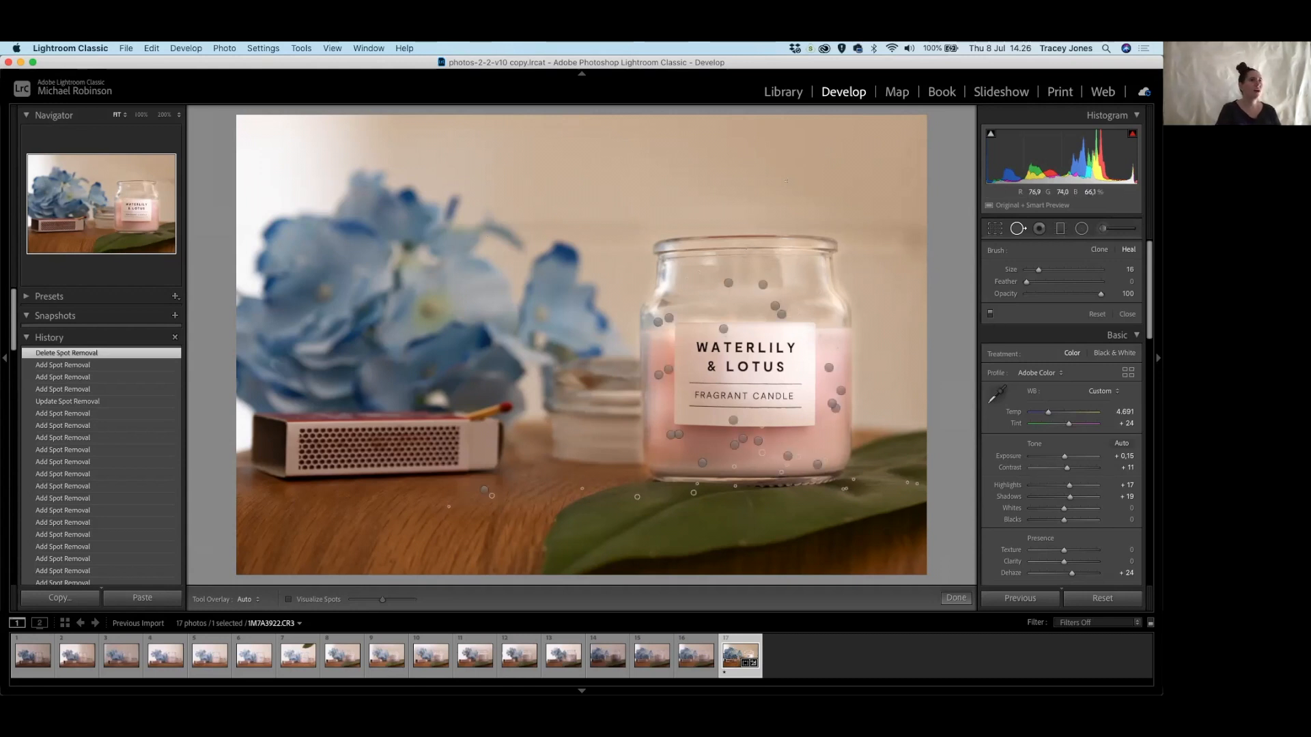
# Enlarge the Spot Removal brush and heal the wall streak above the jar with one long stroke, redone once.
pyautogui.scroll(3, 867, 219)
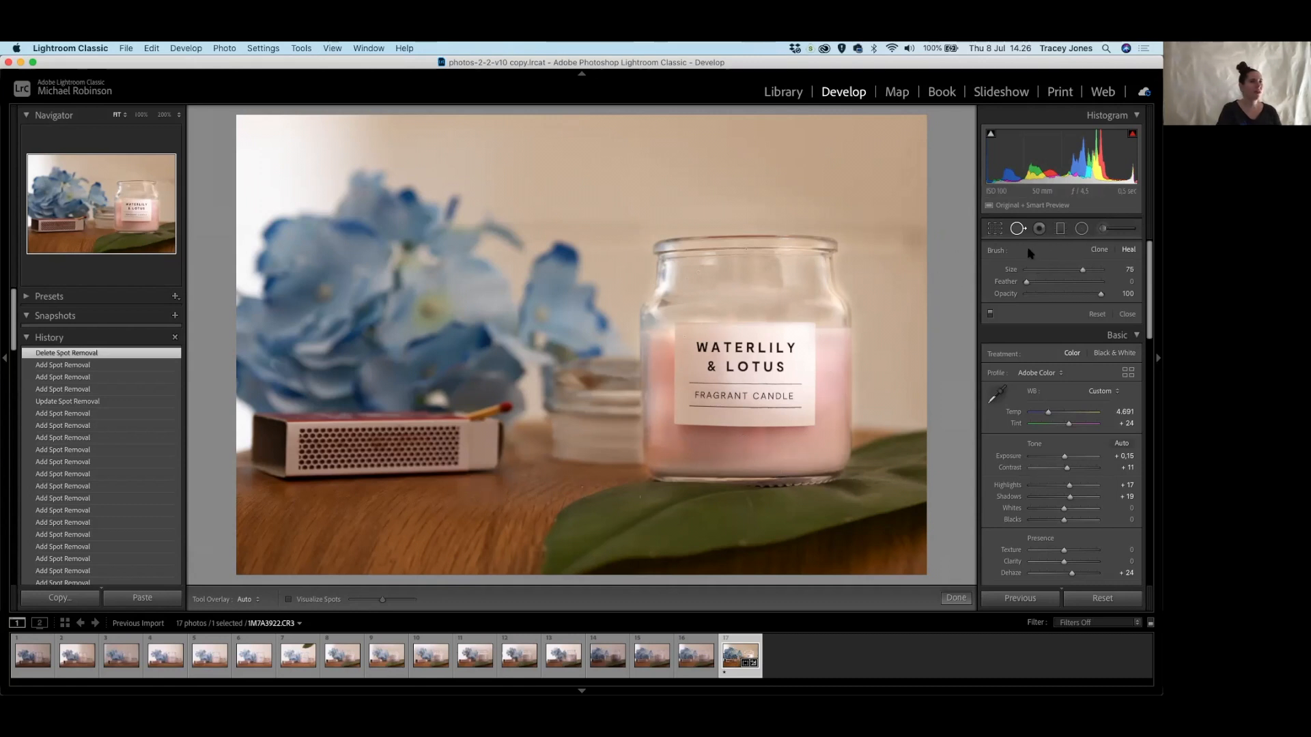
pyautogui.scroll(1, 899, 264)
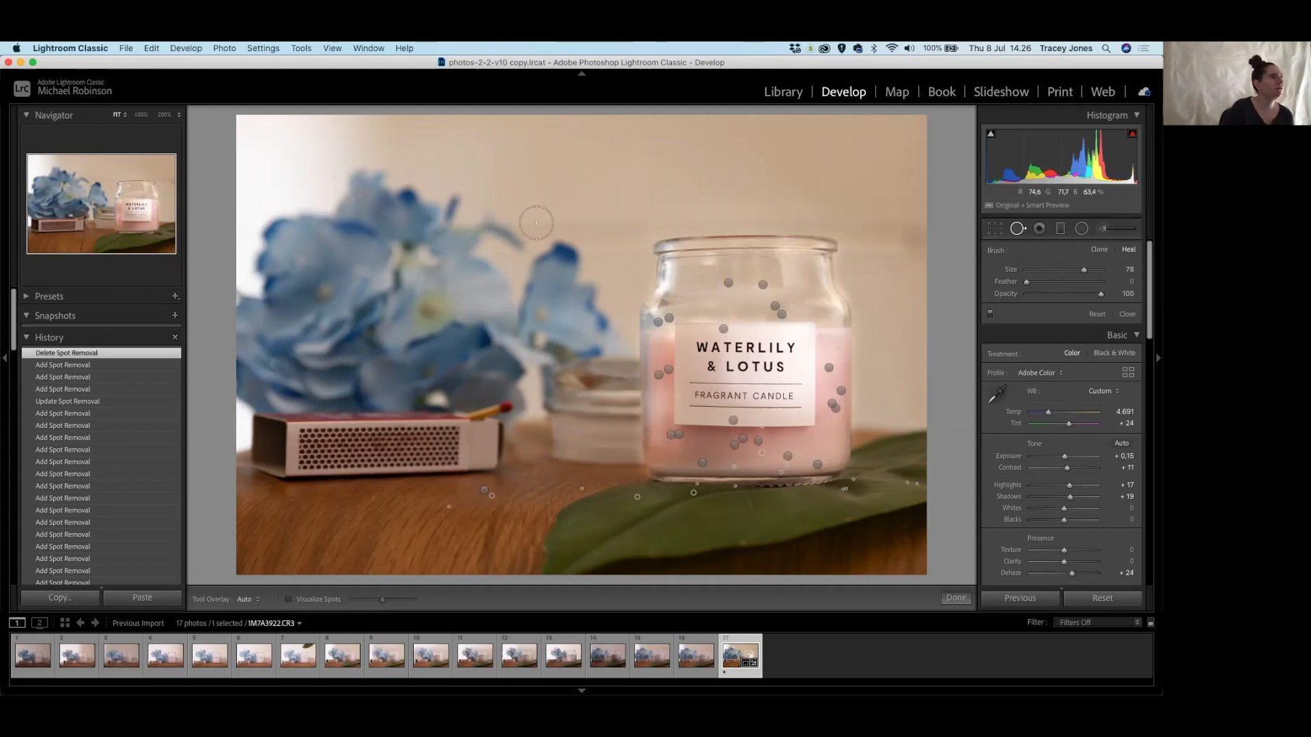
pyautogui.moveTo(536, 223); pyautogui.dragTo(918, 220)
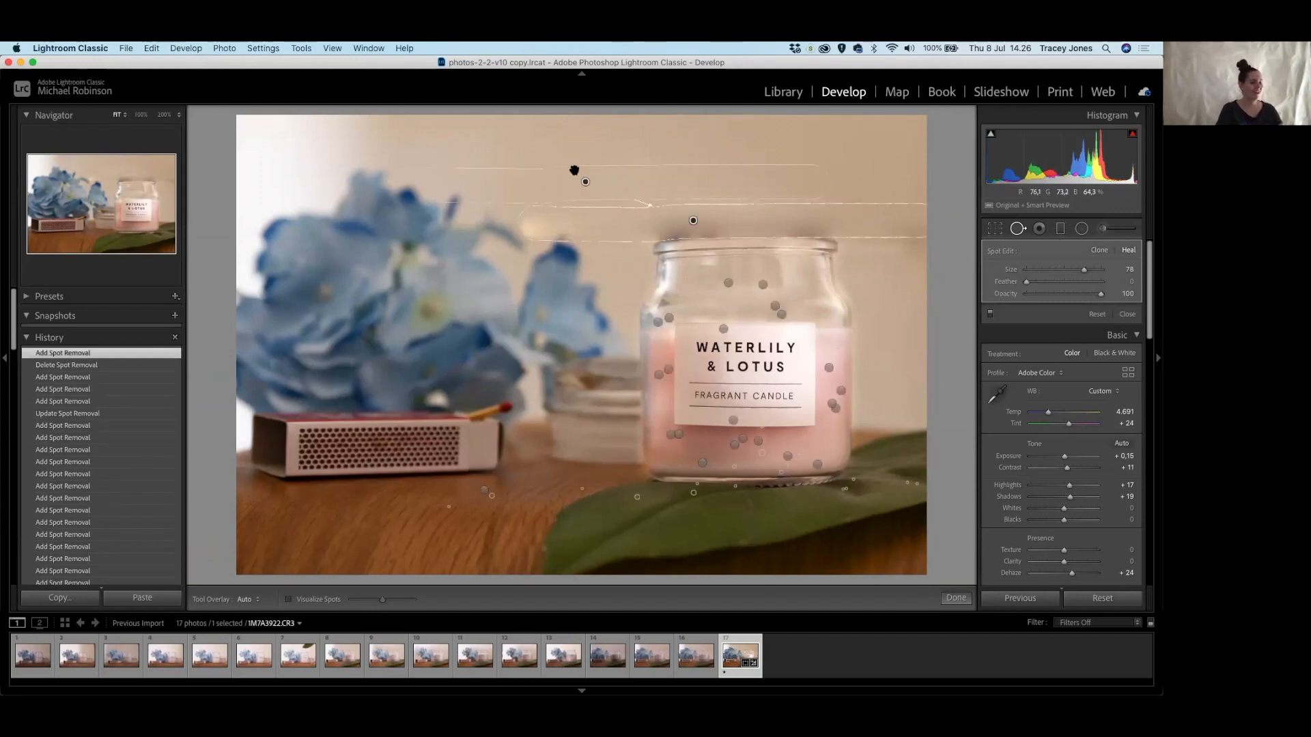
pyautogui.press('Delete')
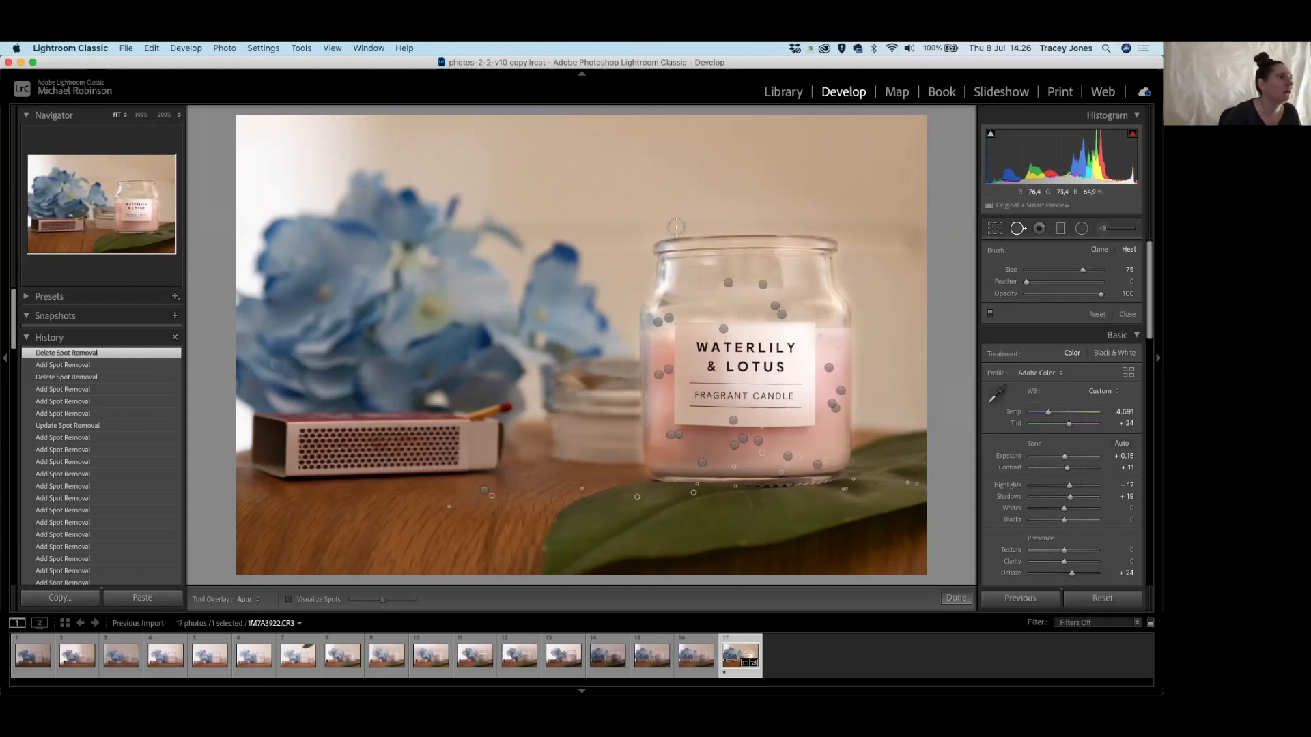
pyautogui.moveTo(527, 221); pyautogui.dragTo(919, 224)
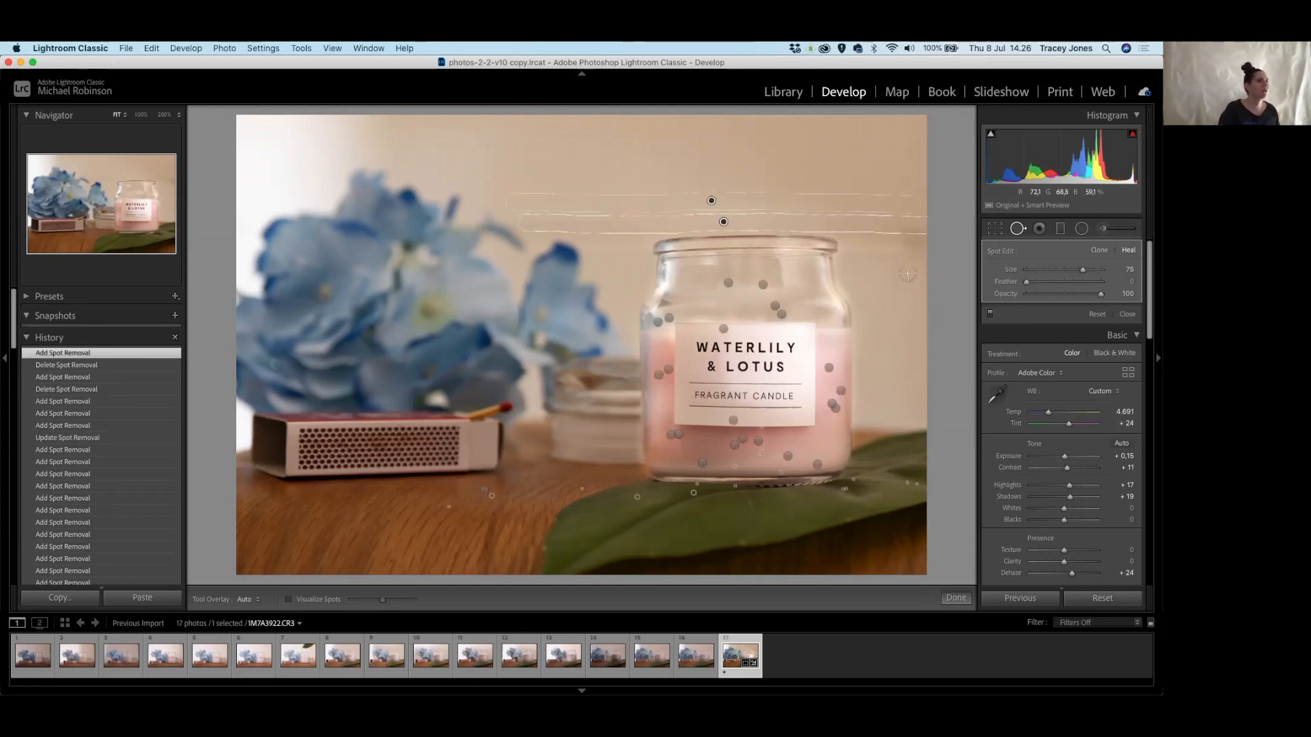
# Heal the wall marks right and left of the jar's lid, moving one spot's source higher up.
pyautogui.click(914, 240)
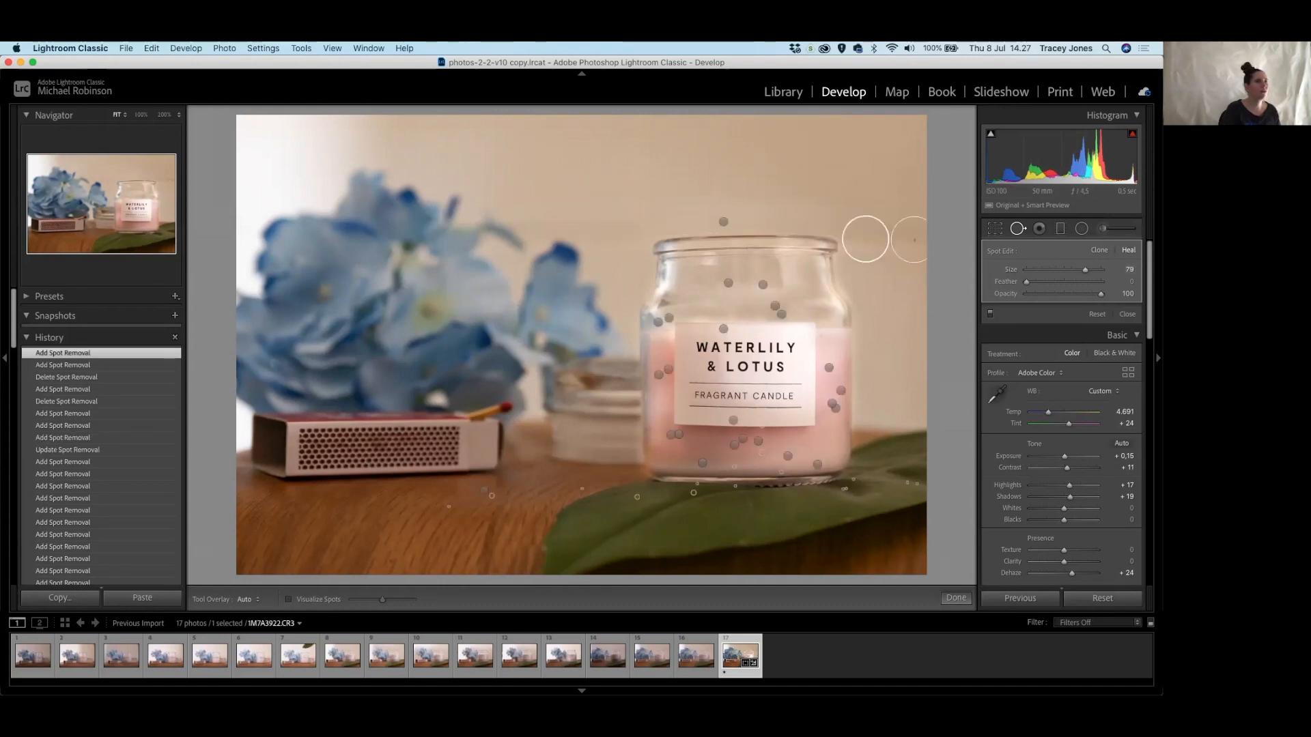
pyautogui.moveTo(857, 236); pyautogui.dragTo(866, 193)
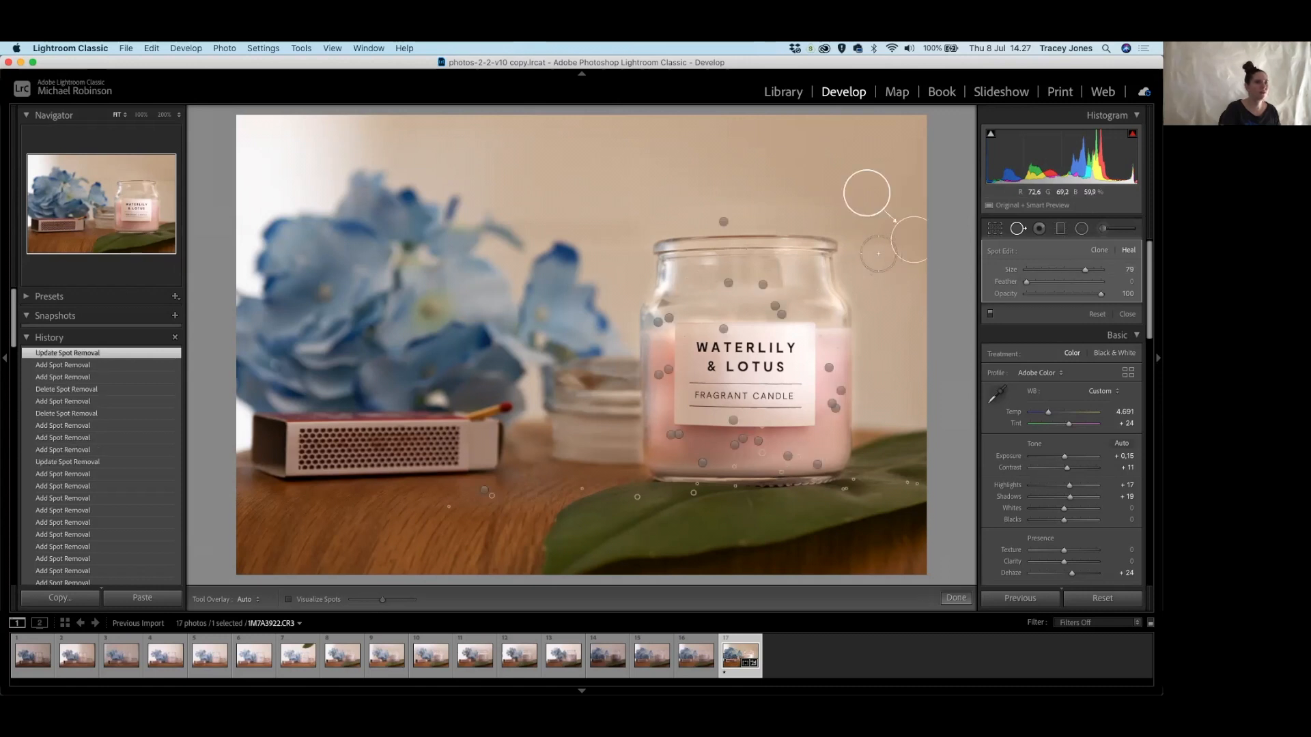
pyautogui.moveTo(880, 251); pyautogui.dragTo(853, 249)
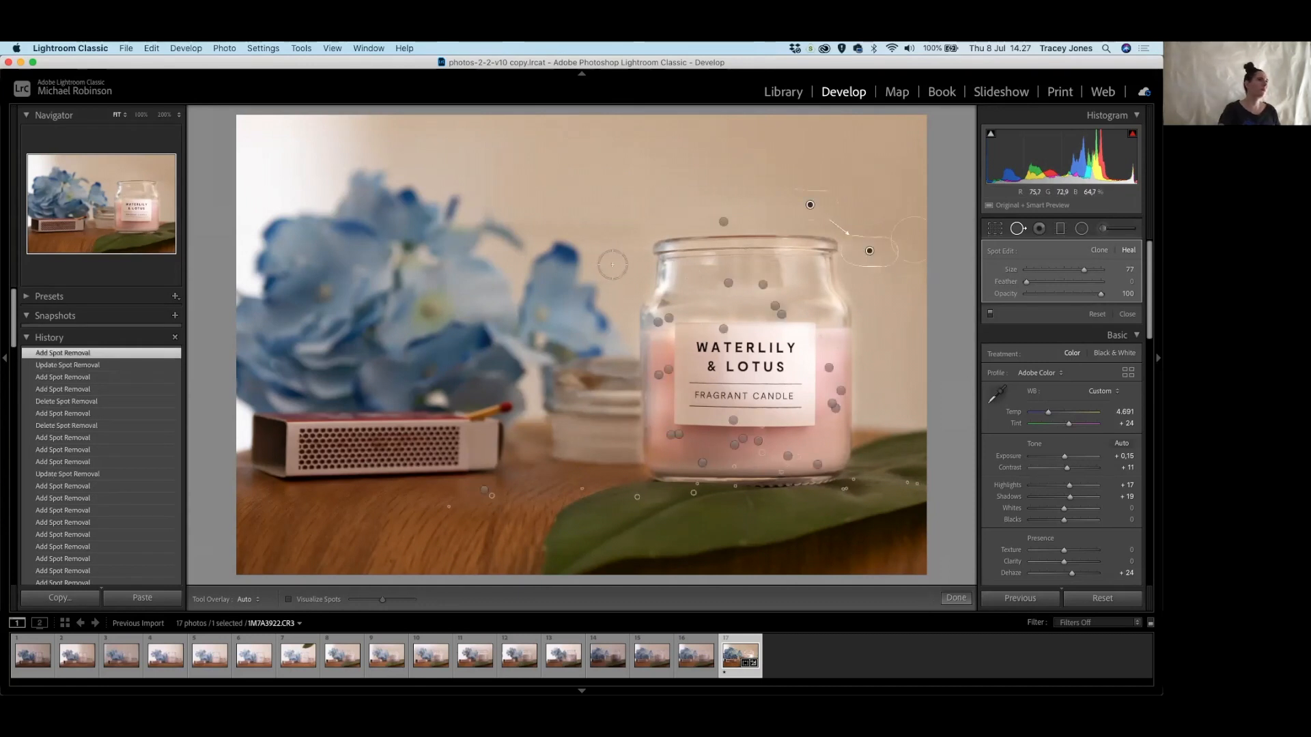
pyautogui.moveTo(598, 249); pyautogui.dragTo(629, 249)
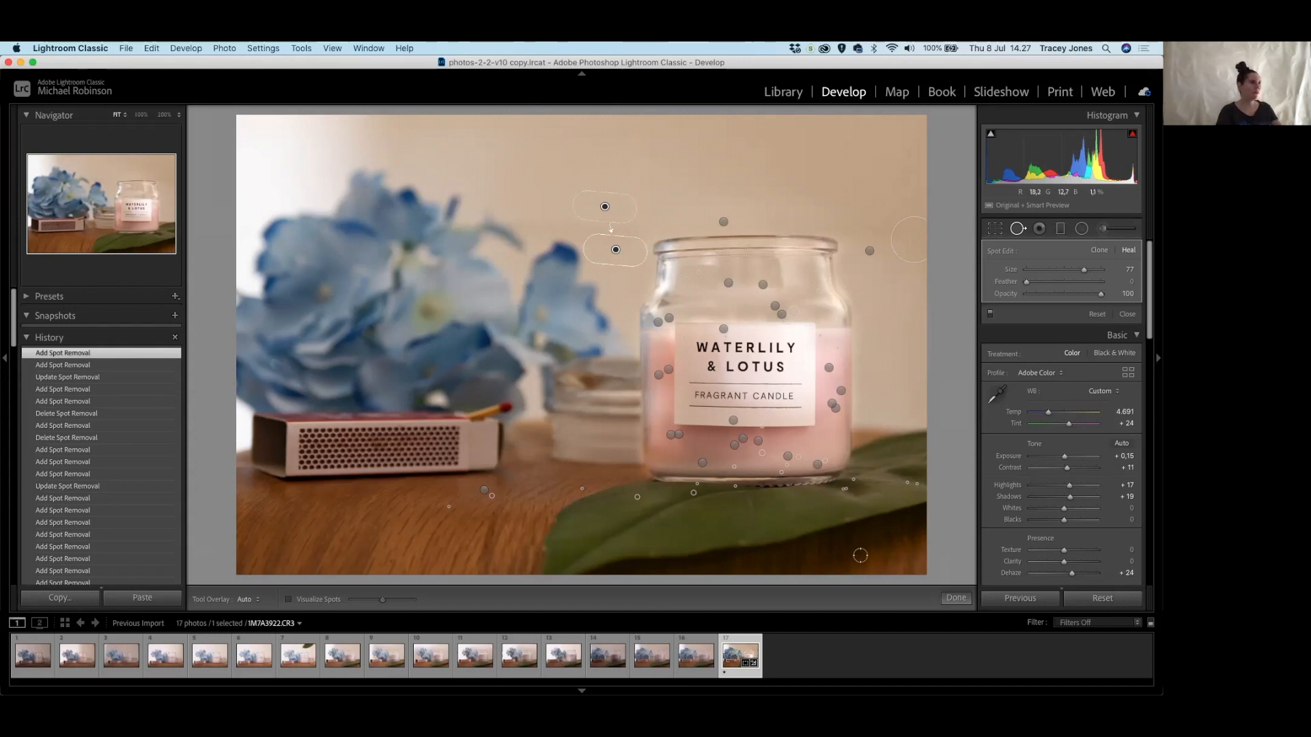
# Zoom to 100% on the leaf and heal its specks, redoing one bad spot.
pyautogui.click(650, 542)
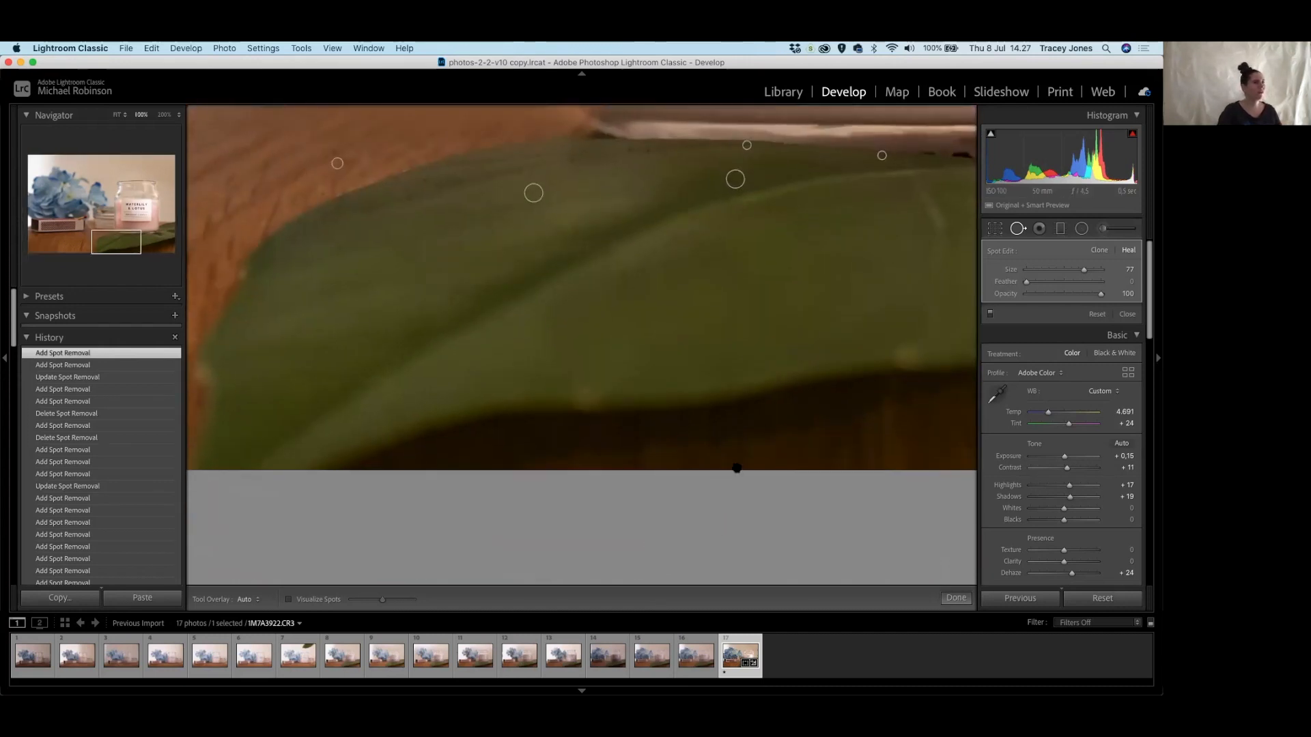
pyautogui.click(587, 396)
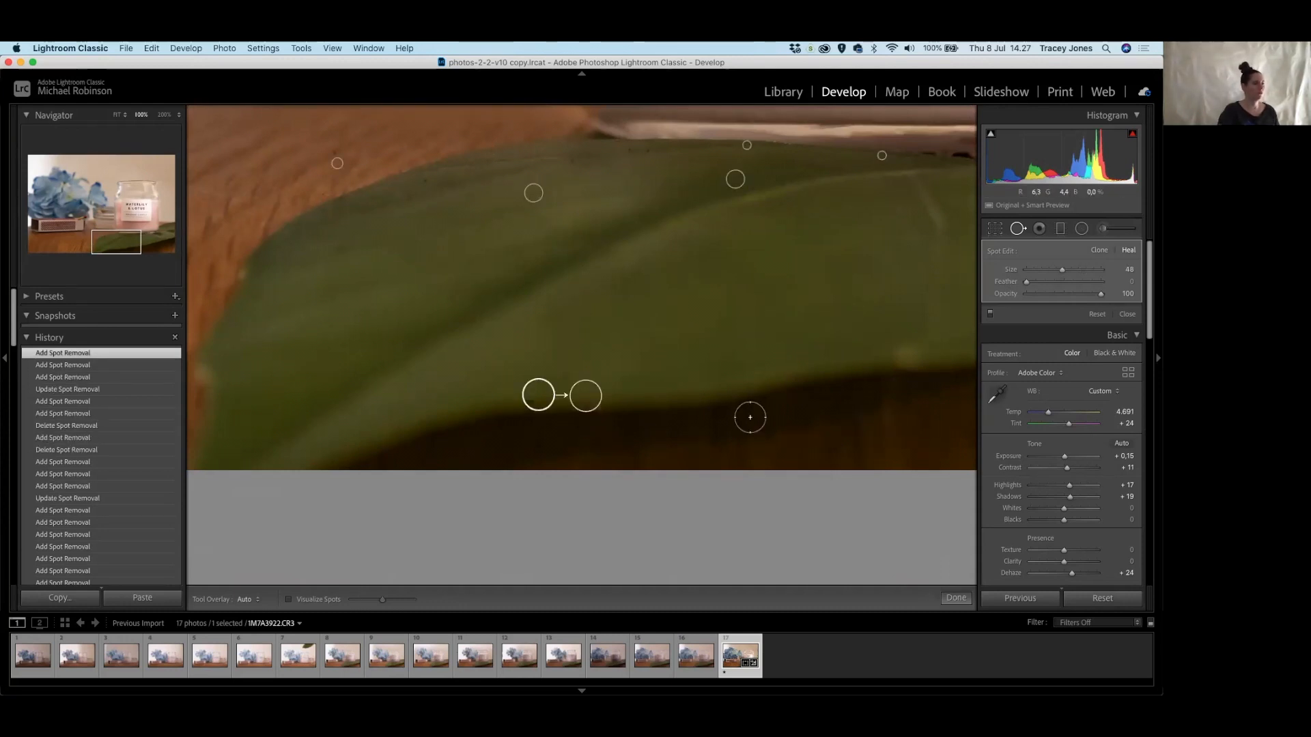
pyautogui.press('Delete')
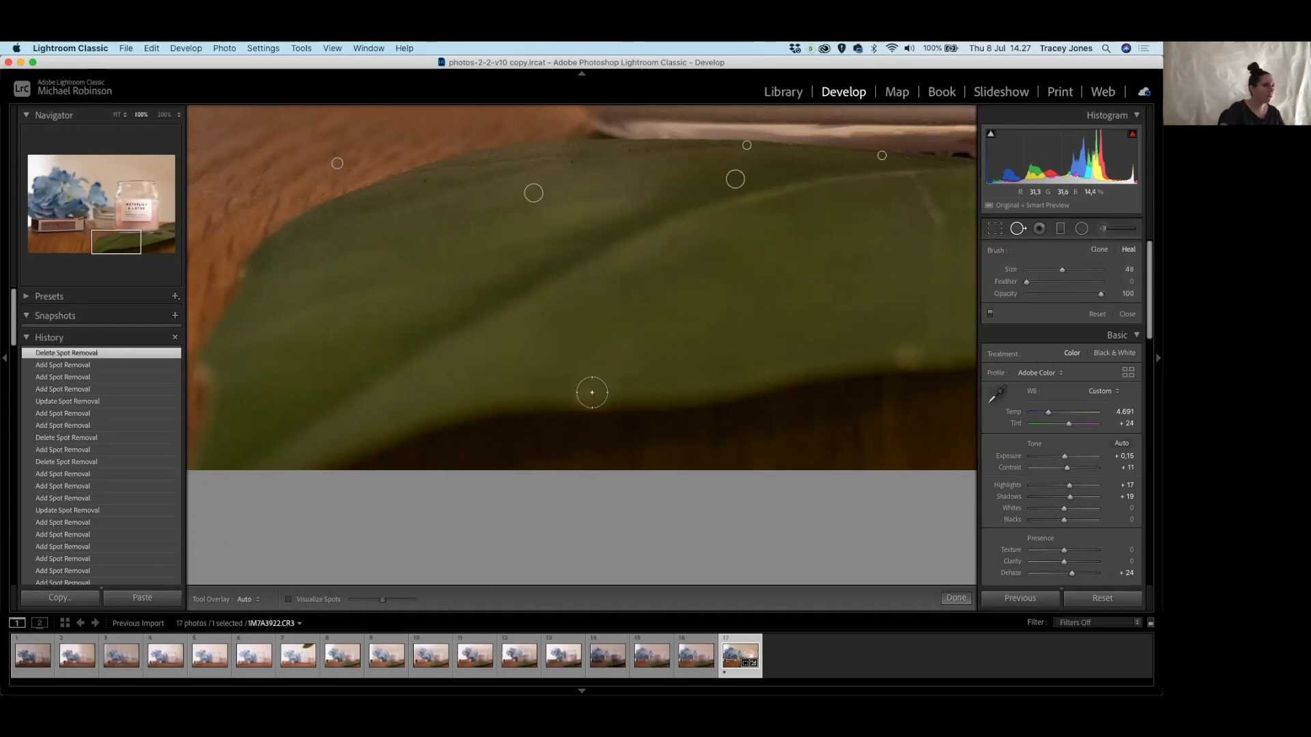
pyautogui.click(582, 399)
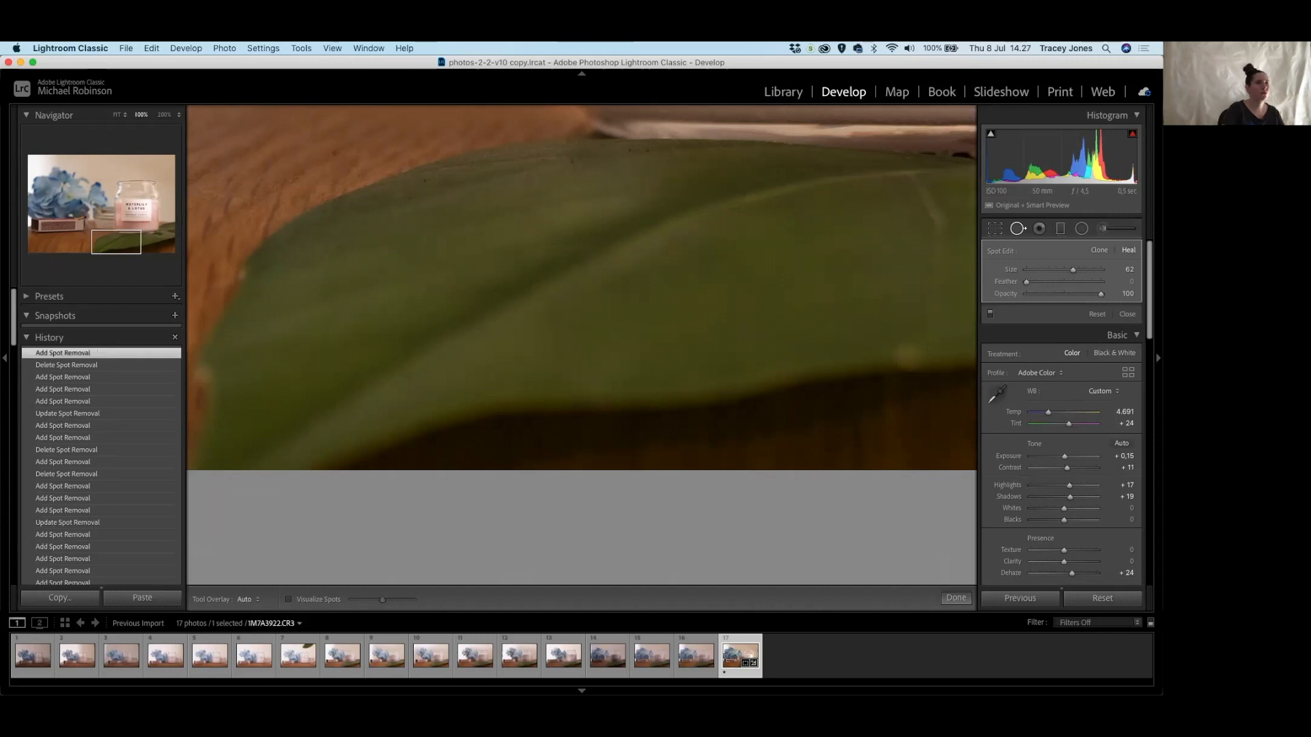
pyautogui.click(907, 357)
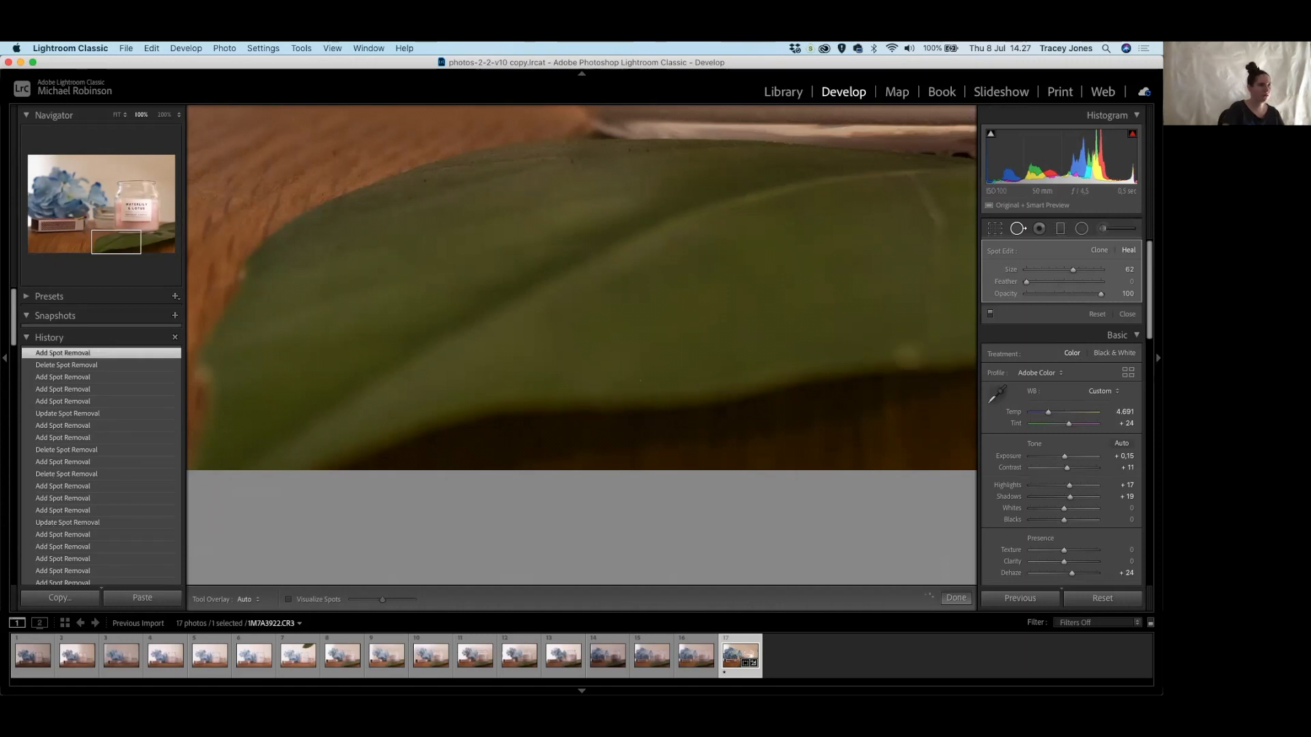
# Heal the specks along the leaf's edge near the plate, then return to Fit view.
pyautogui.moveTo(589, 387); pyautogui.dragTo(840, 352)
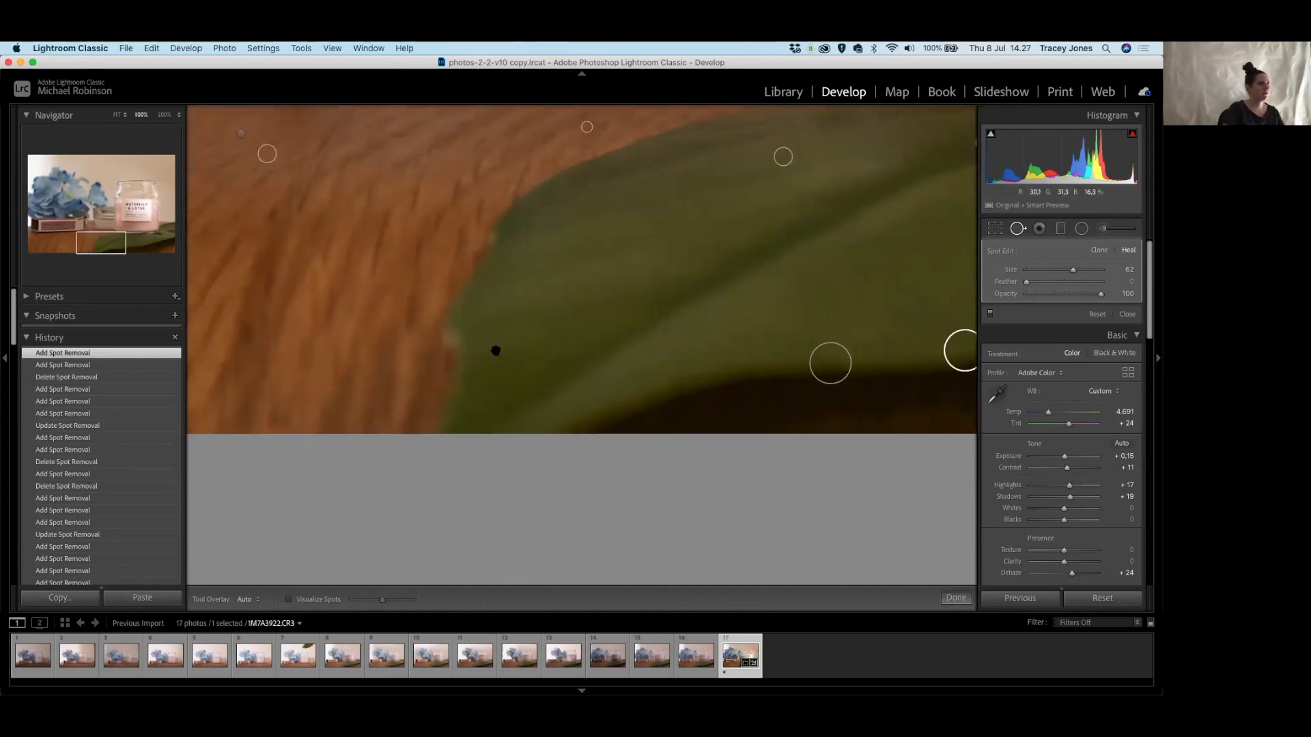
pyautogui.click(453, 339)
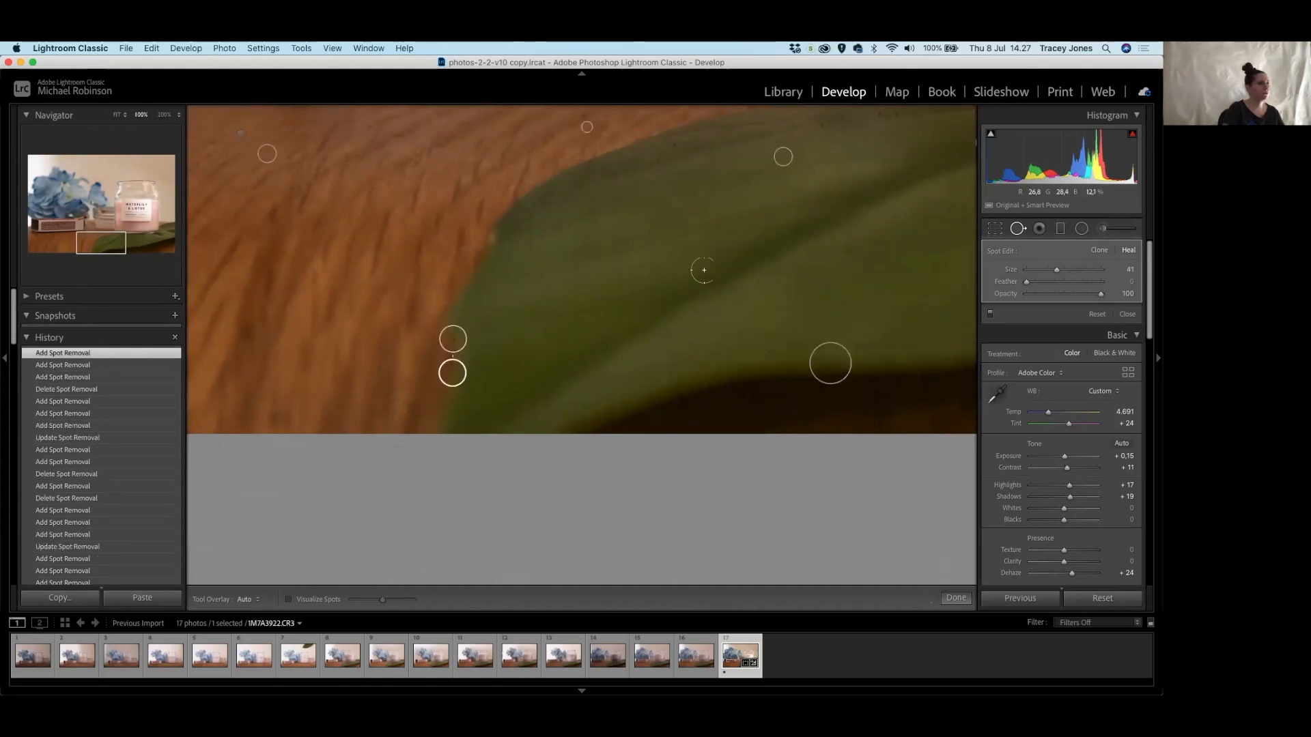
pyautogui.moveTo(831, 287); pyautogui.dragTo(300, 333)
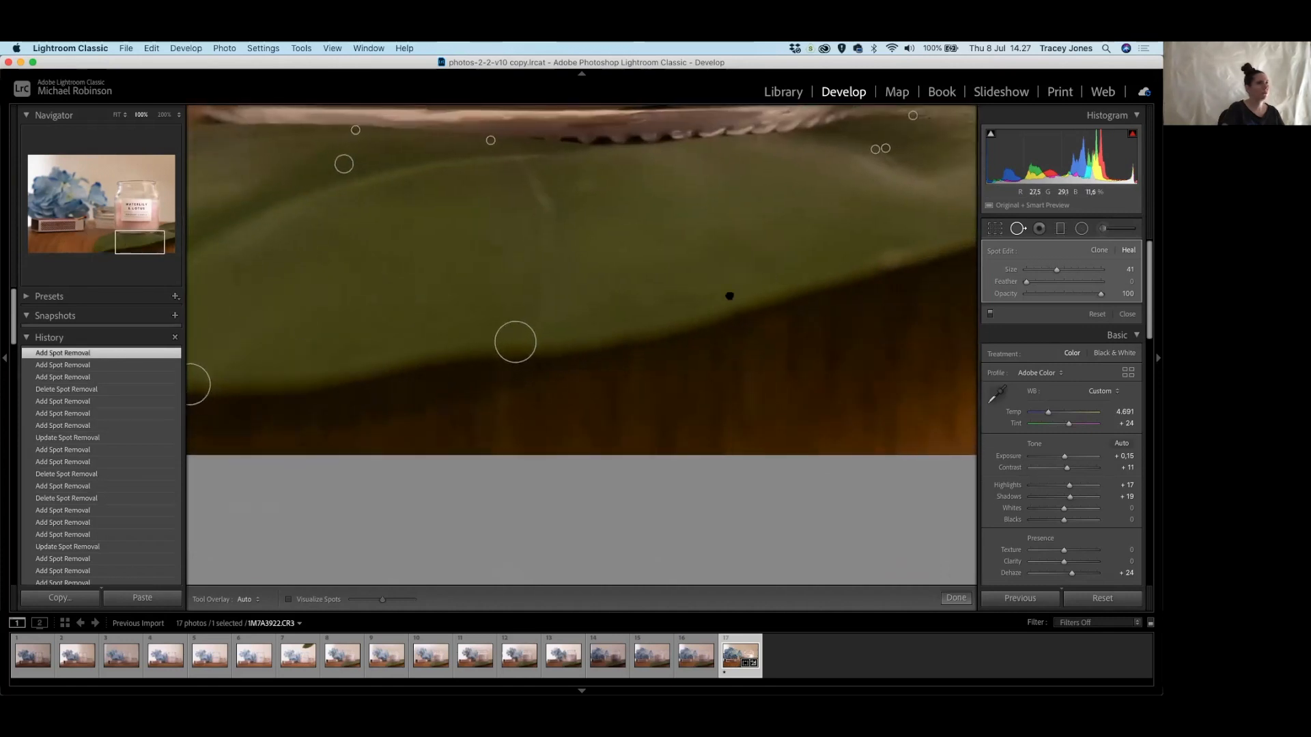
pyautogui.moveTo(728, 293); pyautogui.dragTo(484, 384)
pyautogui.click(648, 352)
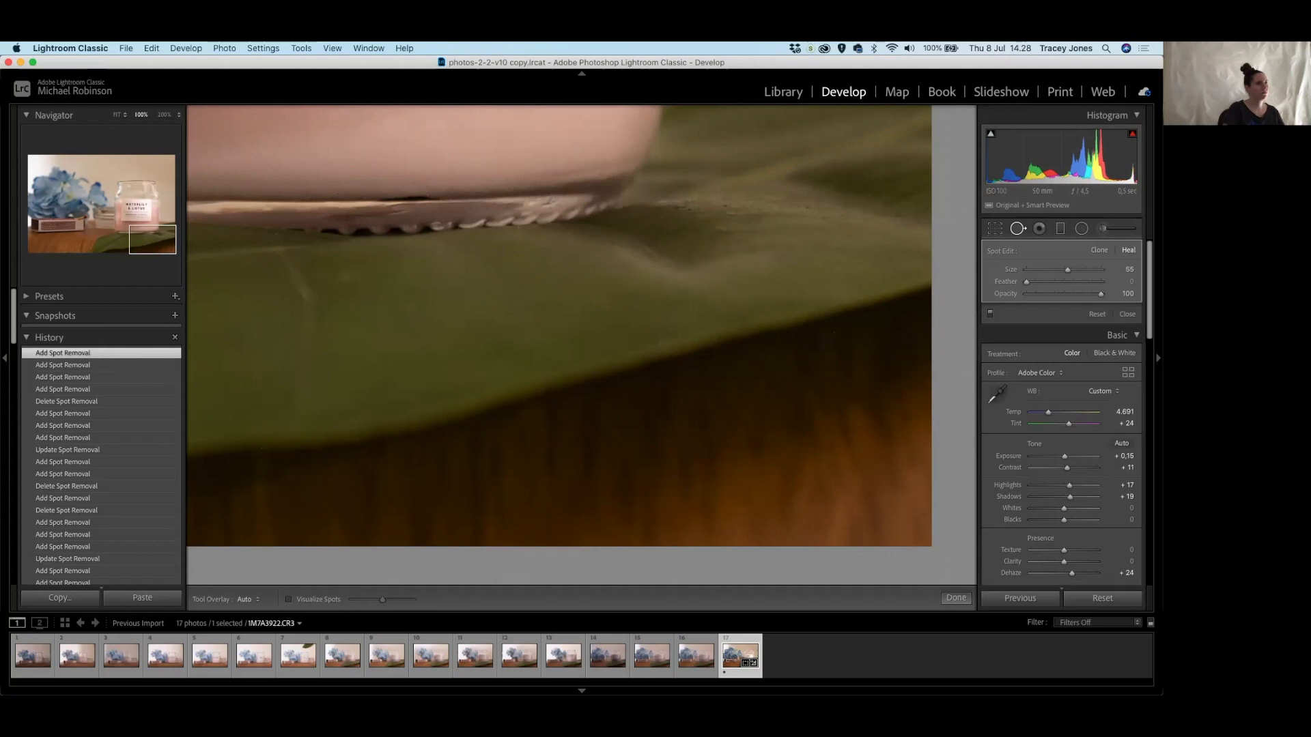
pyautogui.press('z')
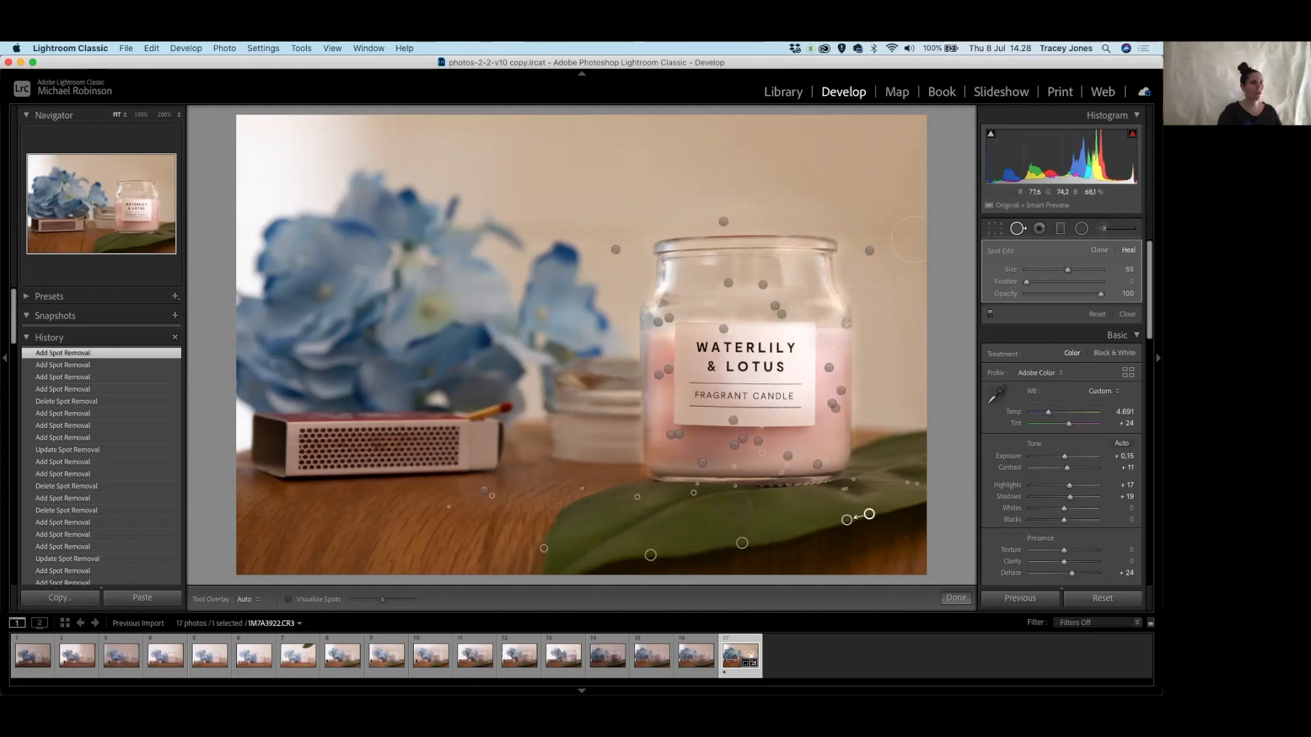
# Heal a speck beside the jar's upper-right edge, sampling from lower down, then fit the photo.
pyautogui.click(846, 323)
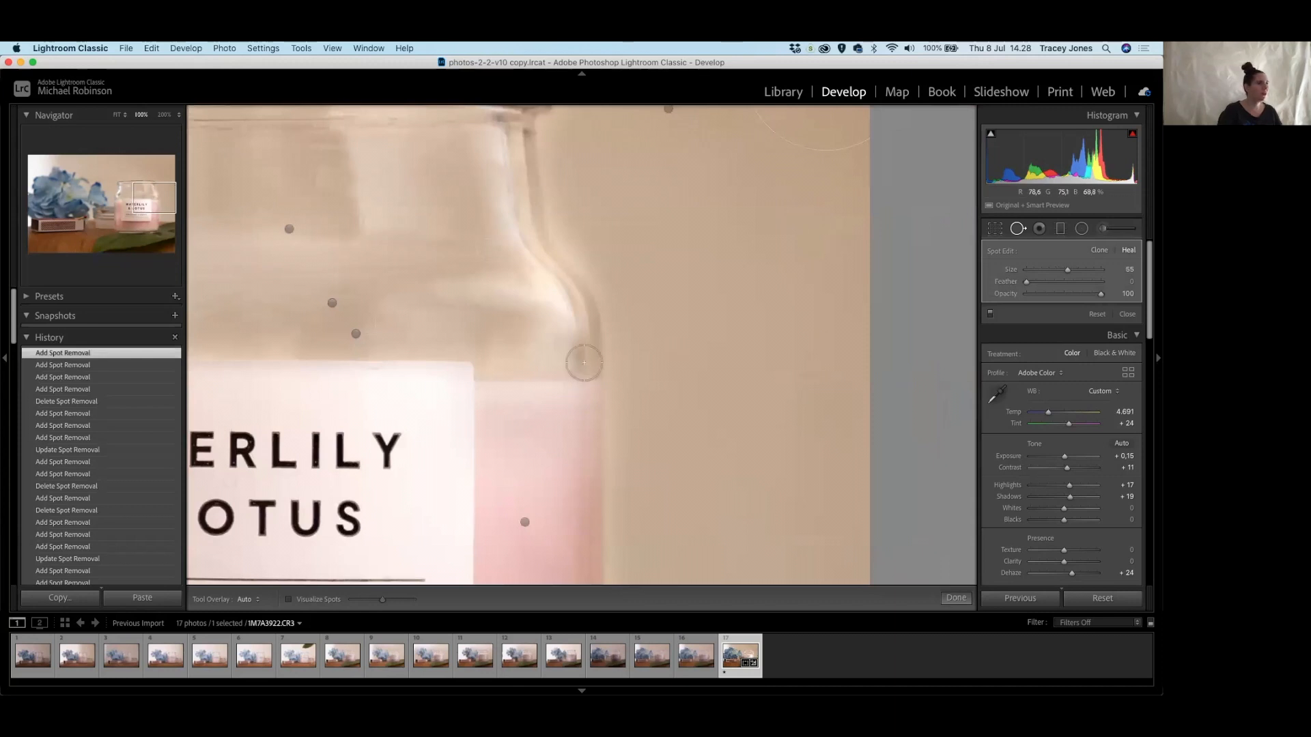
pyautogui.scroll(-4, 584, 363)
pyautogui.click(579, 355)
pyautogui.scroll(-2, 582, 332)
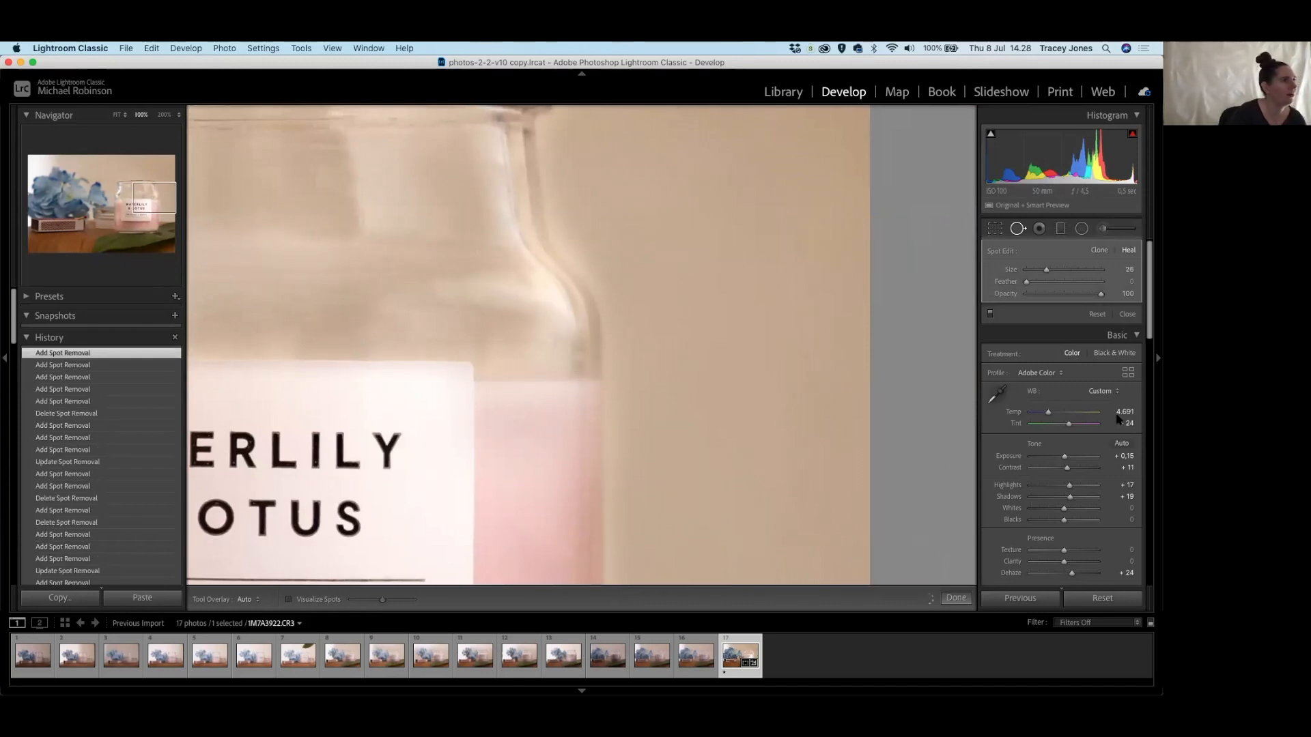
pyautogui.moveTo(479, 295); pyautogui.dragTo(475, 322)
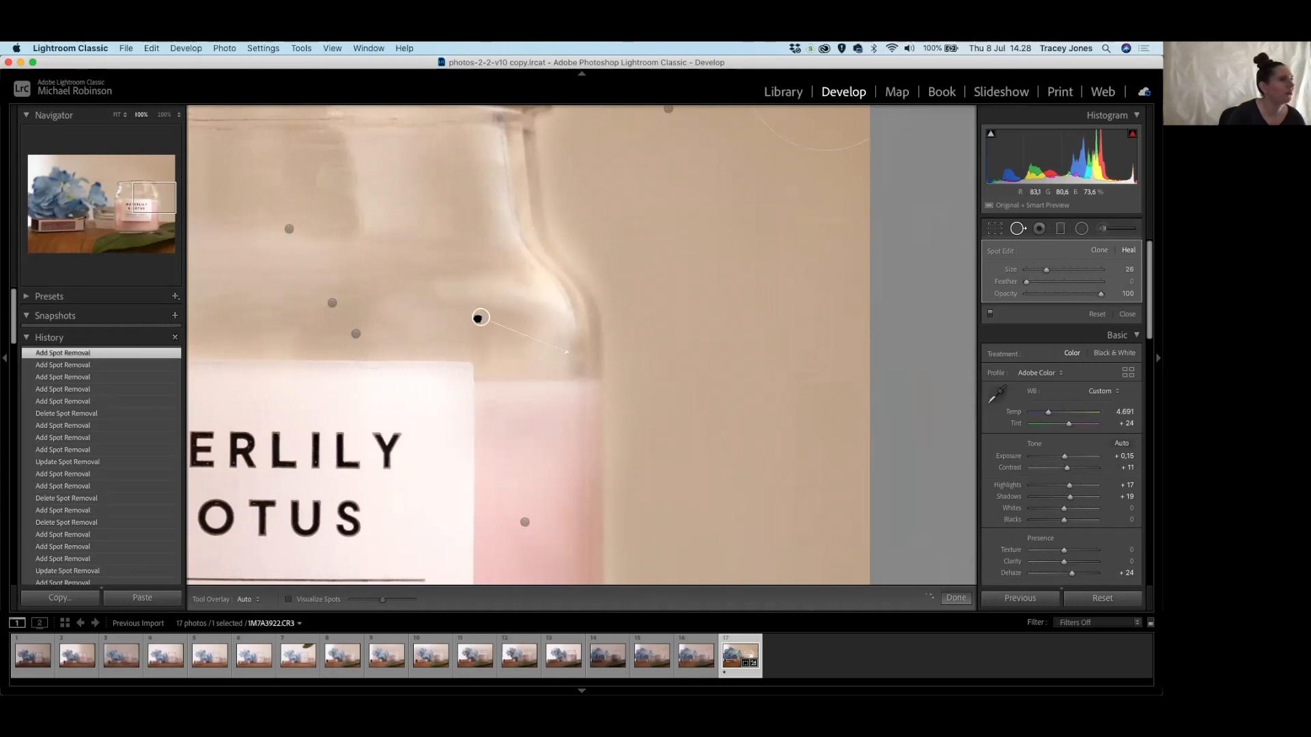
pyautogui.moveTo(481, 317); pyautogui.dragTo(480, 317)
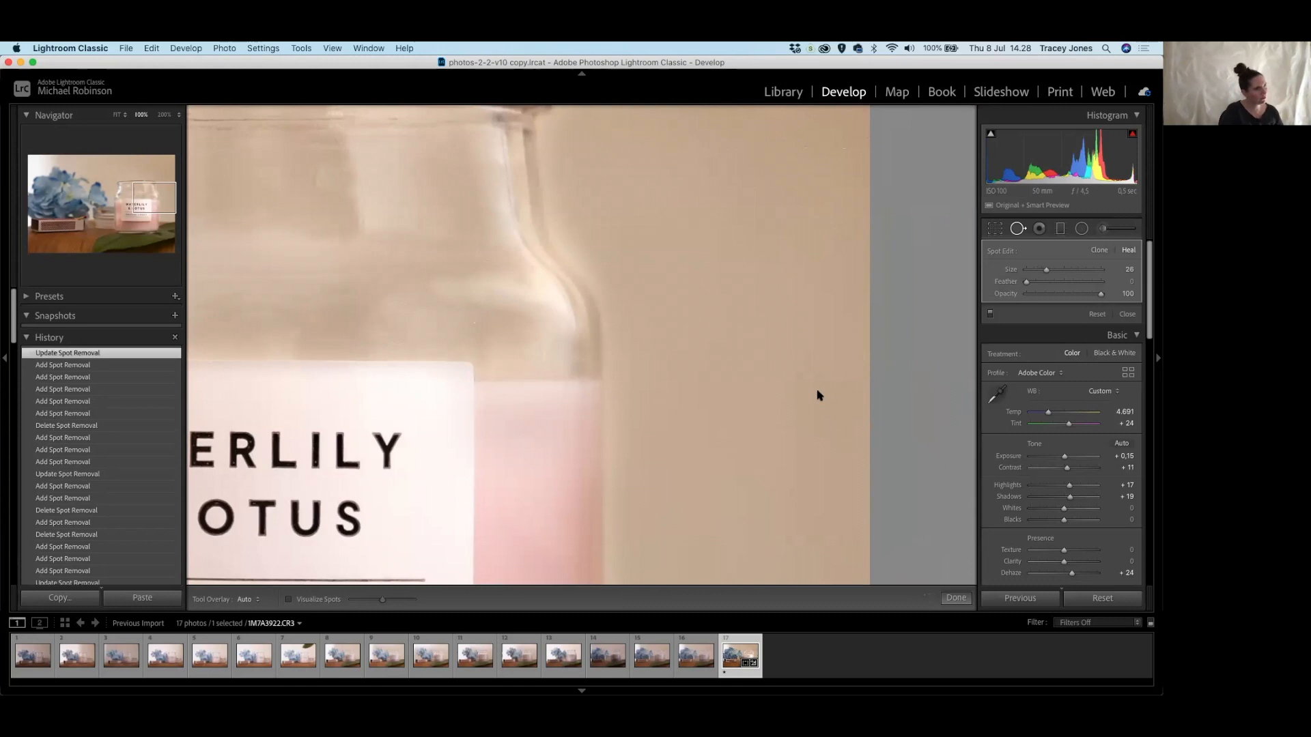
pyautogui.press('z')
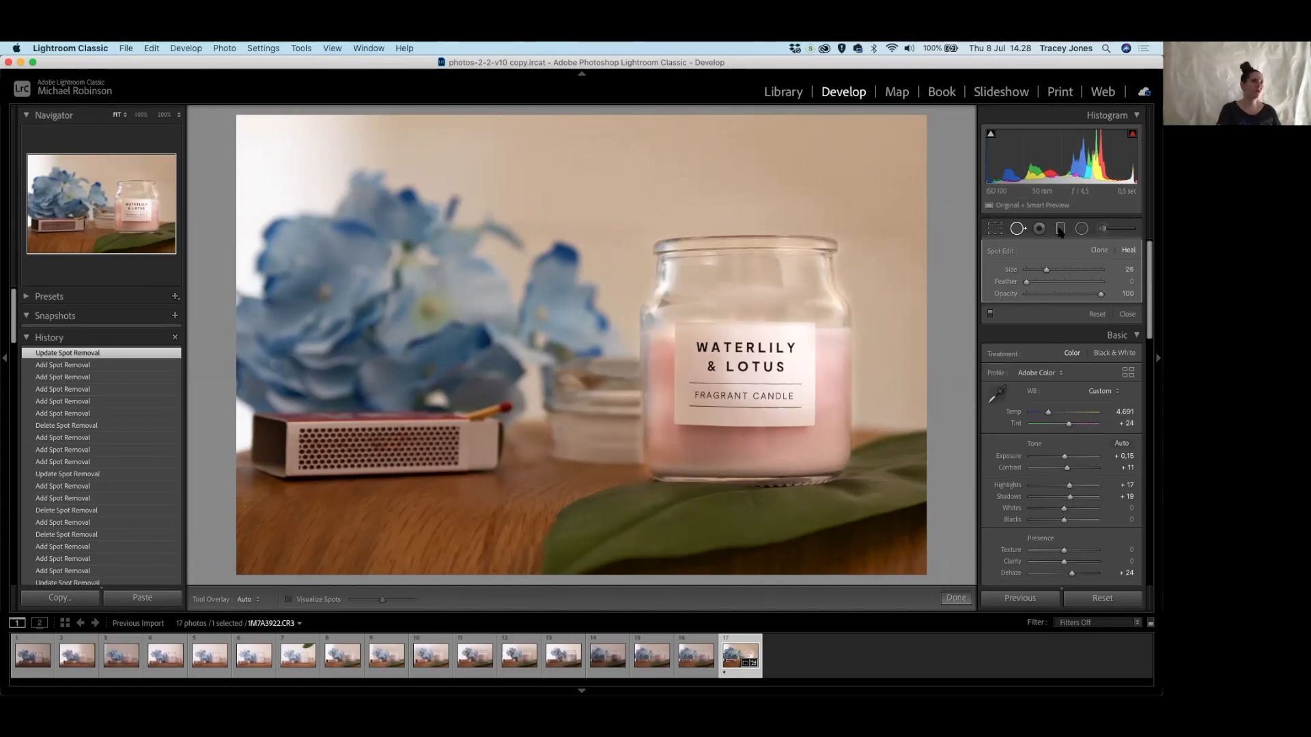
# Paint an Adjustment Brush with raised Whites over the wall around the jar.
pyautogui.click(1104, 228)
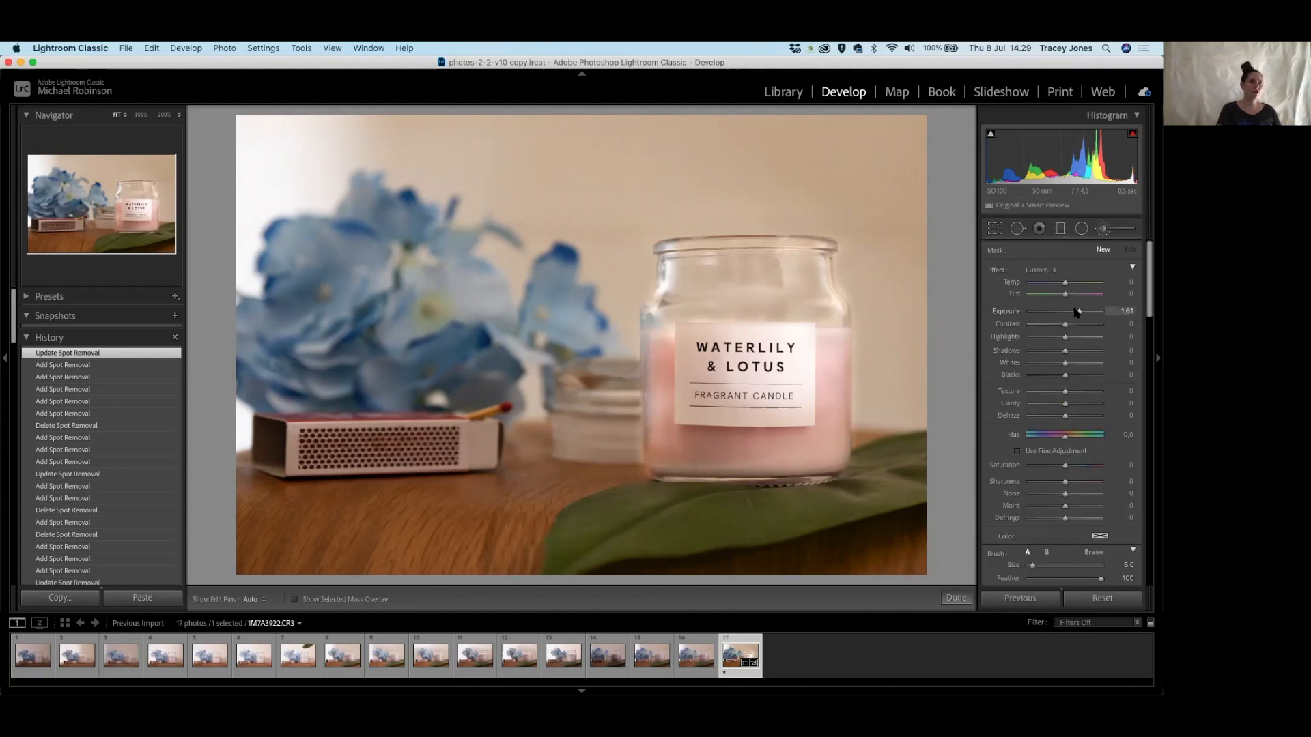
pyautogui.moveTo(1065, 364); pyautogui.dragTo(1075, 367)
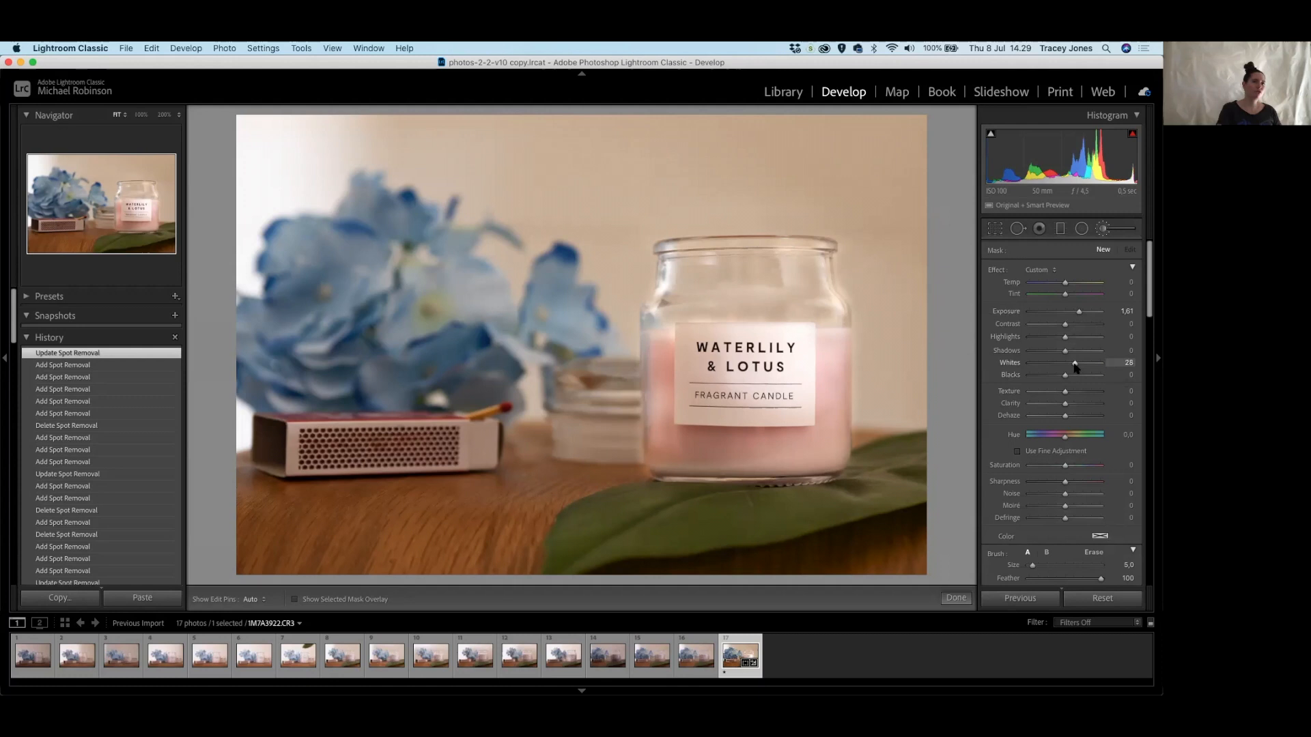
pyautogui.scroll(9, 817, 163)
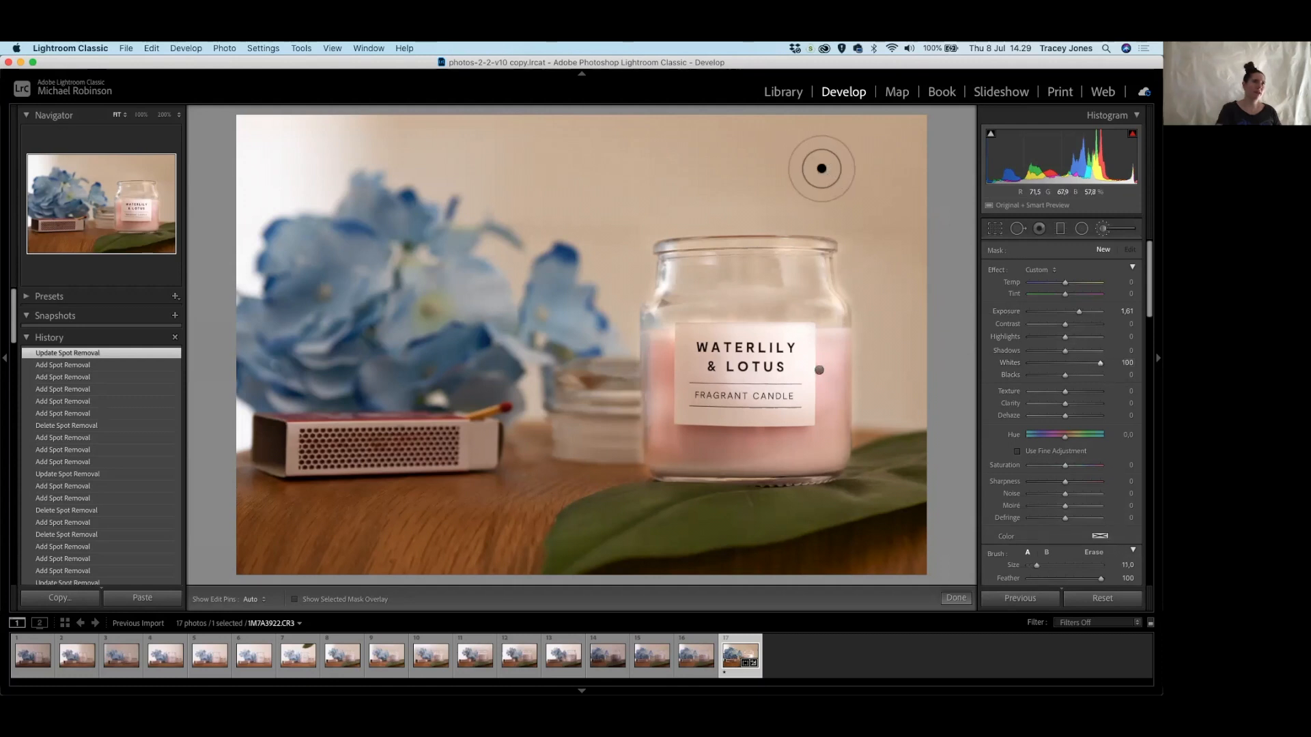
pyautogui.moveTo(886, 172)
pyautogui.mouseDown()
pyautogui.moveTo(734, 171)
pyautogui.moveTo(915, 142)
pyautogui.moveTo(715, 132)
pyautogui.moveTo(833, 126)
pyautogui.moveTo(535, 125)
pyautogui.moveTo(937, 127)
pyautogui.moveTo(951, 229)
pyautogui.moveTo(925, 245)
pyautogui.moveTo(889, 166)
pyautogui.moveTo(908, 241)
pyautogui.moveTo(904, 263)
pyautogui.moveTo(887, 231)
pyautogui.moveTo(885, 276)
pyautogui.moveTo(850, 261)
pyautogui.moveTo(868, 263)
pyautogui.moveTo(867, 205)
pyautogui.moveTo(784, 188)
pyautogui.moveTo(885, 198)
pyautogui.moveTo(586, 196)
pyautogui.moveTo(691, 181)
pyautogui.moveTo(511, 120)
pyautogui.moveTo(330, 118)
pyautogui.moveTo(485, 118)
pyautogui.moveTo(267, 142)
pyautogui.moveTo(428, 132)
pyautogui.moveTo(406, 154)
pyautogui.moveTo(422, 144)
pyautogui.moveTo(352, 143)
pyautogui.moveTo(310, 167)
pyautogui.moveTo(248, 172)
pyautogui.moveTo(255, 128)
pyautogui.moveTo(448, 136)
pyautogui.moveTo(403, 159)
pyautogui.moveTo(458, 157)
pyautogui.moveTo(448, 173)
pyautogui.moveTo(519, 135)
pyautogui.moveTo(467, 189)
pyautogui.moveTo(541, 164)
pyautogui.moveTo(493, 189)
pyautogui.moveTo(566, 177)
pyautogui.moveTo(572, 191)
pyautogui.moveTo(530, 207)
pyautogui.moveTo(542, 194)
pyautogui.moveTo(544, 209)
pyautogui.moveTo(473, 194)
pyautogui.moveTo(582, 198)
pyautogui.moveTo(612, 210)
pyautogui.moveTo(574, 207)
pyautogui.moveTo(616, 245)
pyautogui.moveTo(606, 248)
pyautogui.moveTo(624, 214)
pyautogui.moveTo(703, 199)
pyautogui.moveTo(617, 214)
pyautogui.moveTo(612, 293)
pyautogui.mouseUp()
pyautogui.moveTo(881, 294)
pyautogui.mouseDown()
pyautogui.moveTo(877, 391)
pyautogui.moveTo(903, 410)
pyautogui.moveTo(918, 298)
pyautogui.moveTo(904, 375)
pyautogui.moveTo(879, 404)
pyautogui.moveTo(926, 396)
pyautogui.mouseUp()
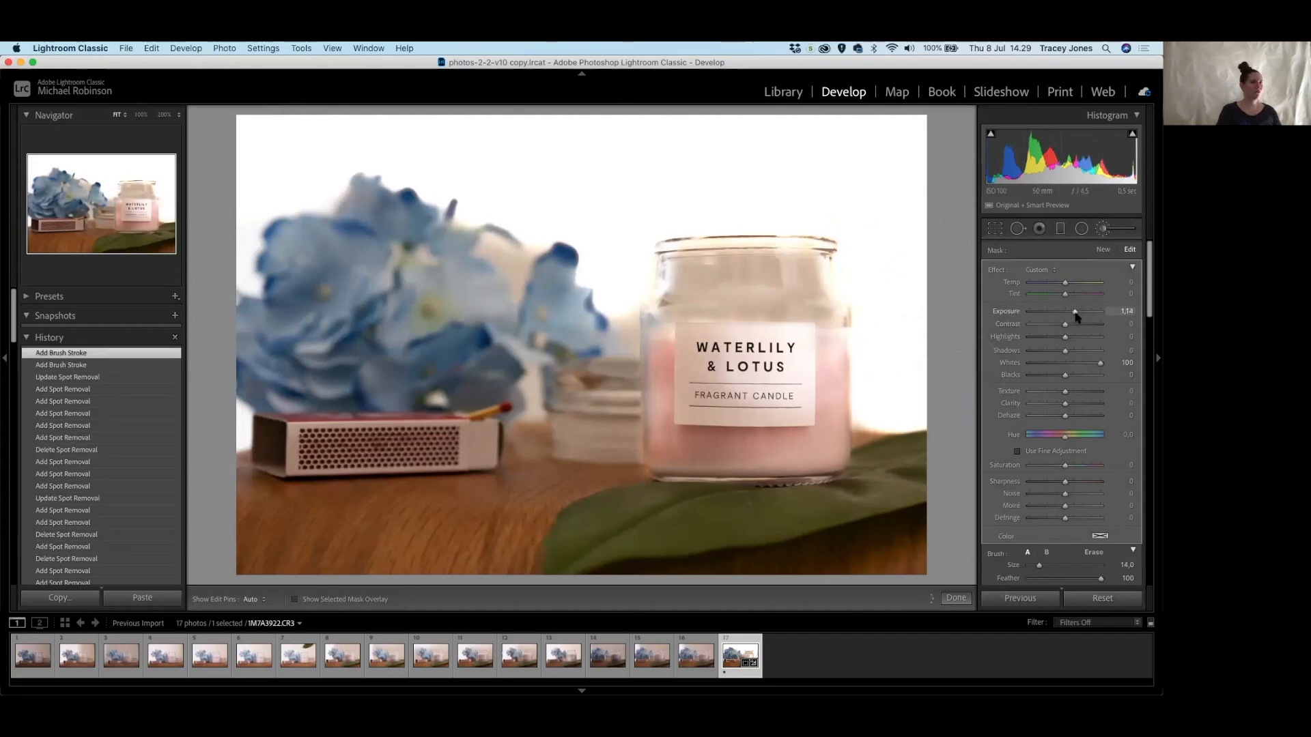
# Lower the painted area's Exposure and Whites, then delete the brush adjustment.
pyautogui.moveTo(1073, 315); pyautogui.dragTo(1071, 314)
pyautogui.moveTo(1100, 362); pyautogui.dragTo(1082, 368)
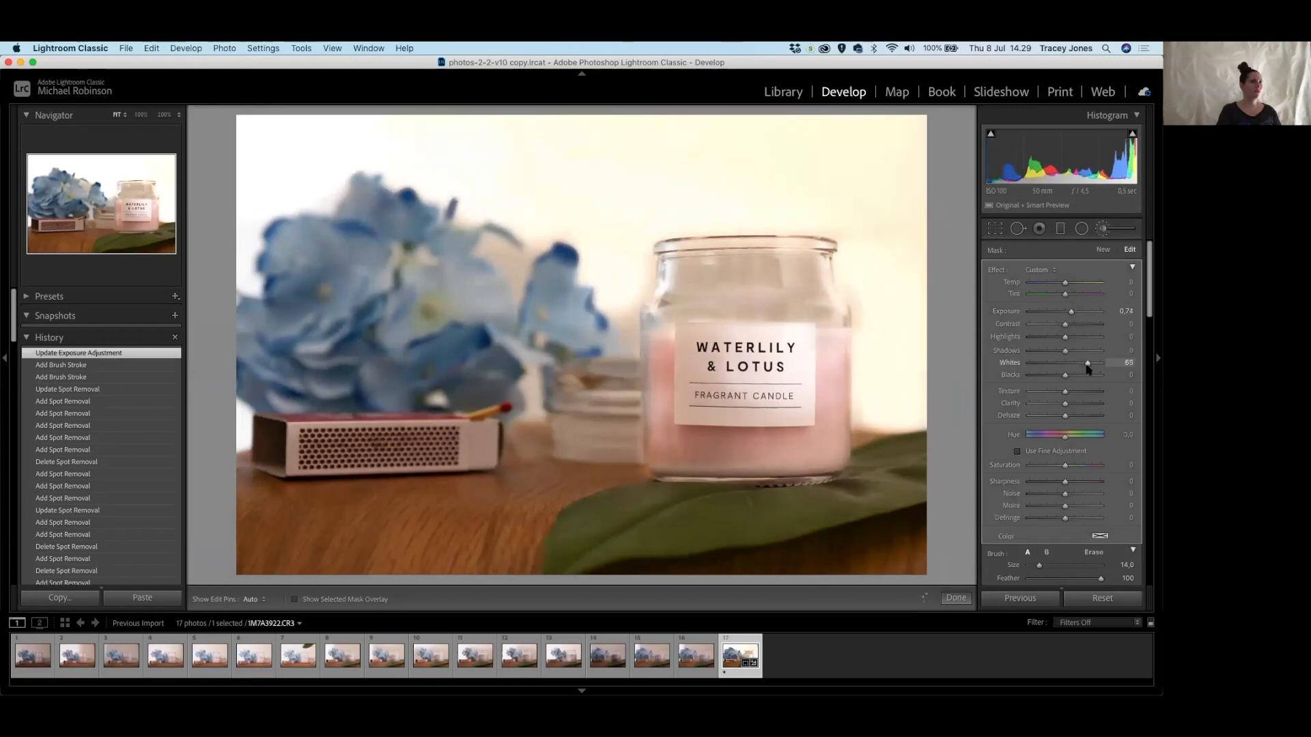
pyautogui.moveTo(1090, 368); pyautogui.dragTo(1083, 371)
pyautogui.moveTo(1076, 370)
pyautogui.mouseDown()
pyautogui.moveTo(1042, 373)
pyautogui.moveTo(1098, 371)
pyautogui.moveTo(1069, 374)
pyautogui.mouseUp()
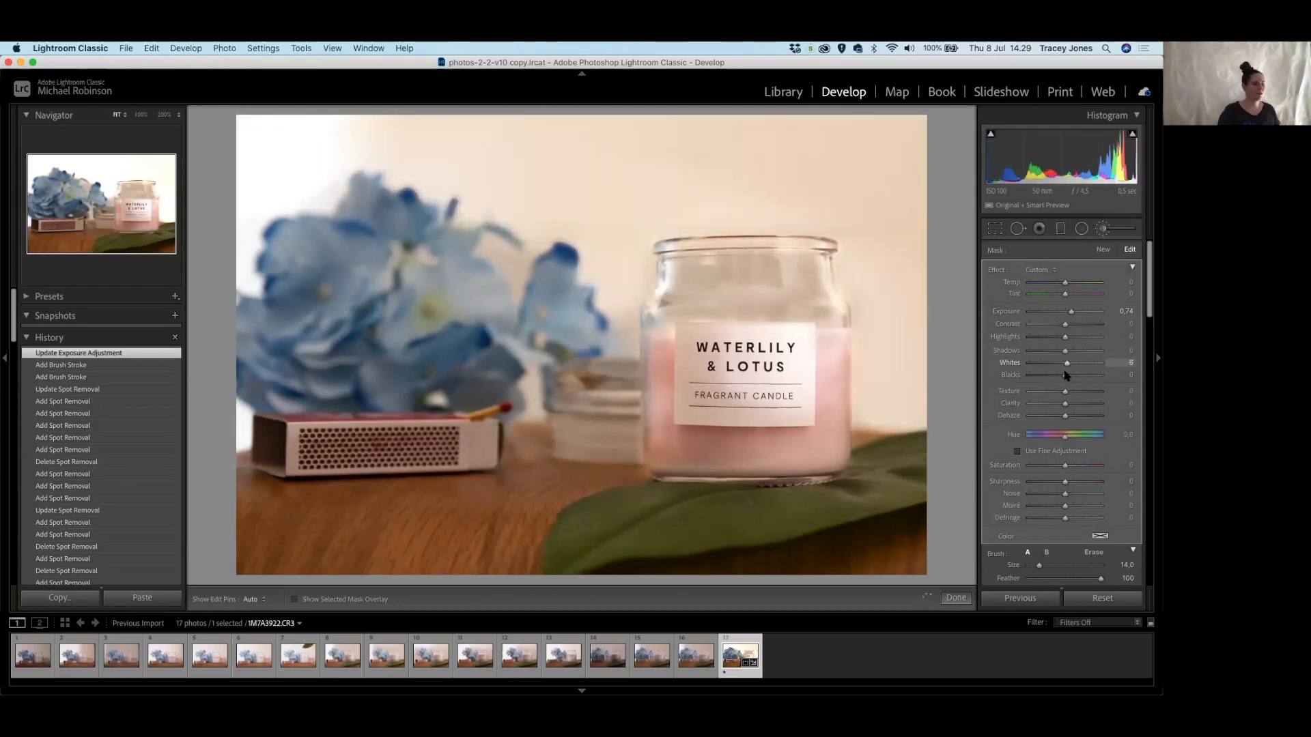
pyautogui.press('Delete')
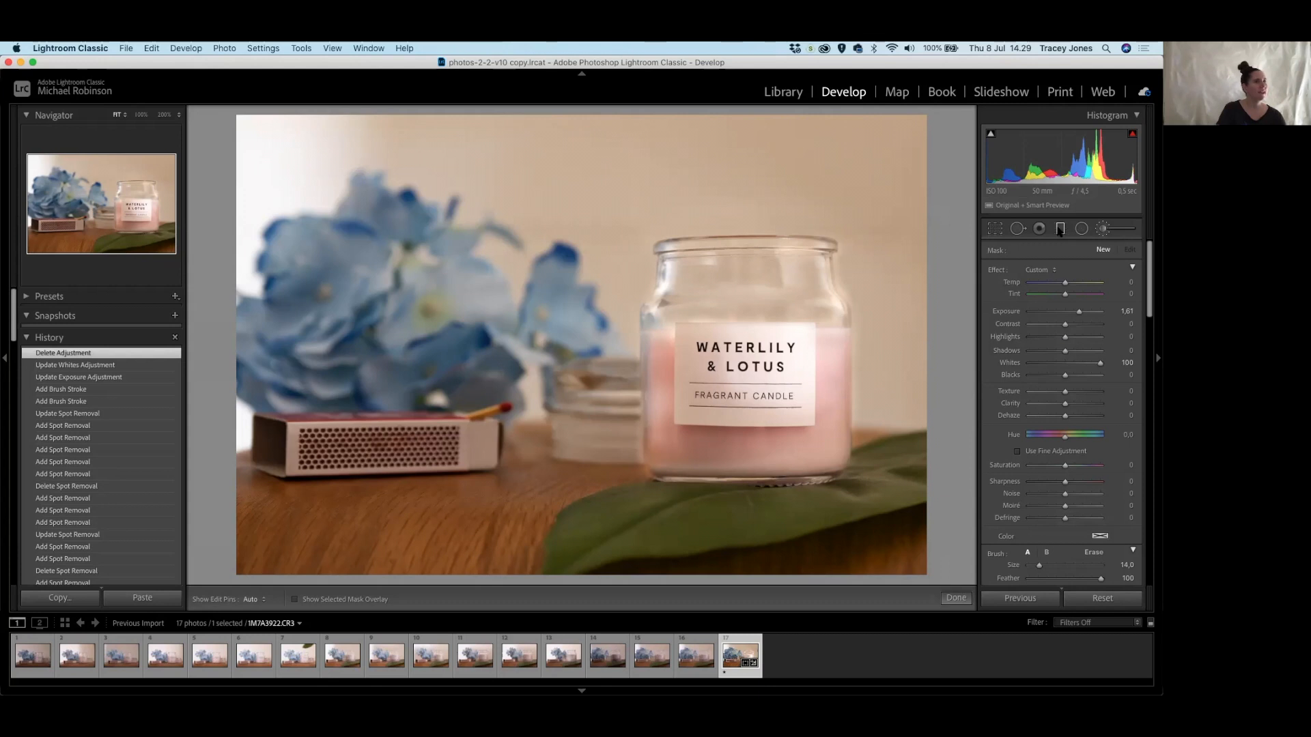
# Lay a graduated filter over the upper-right wall with Exposure 0.99 and Whites 56.
pyautogui.press('m')
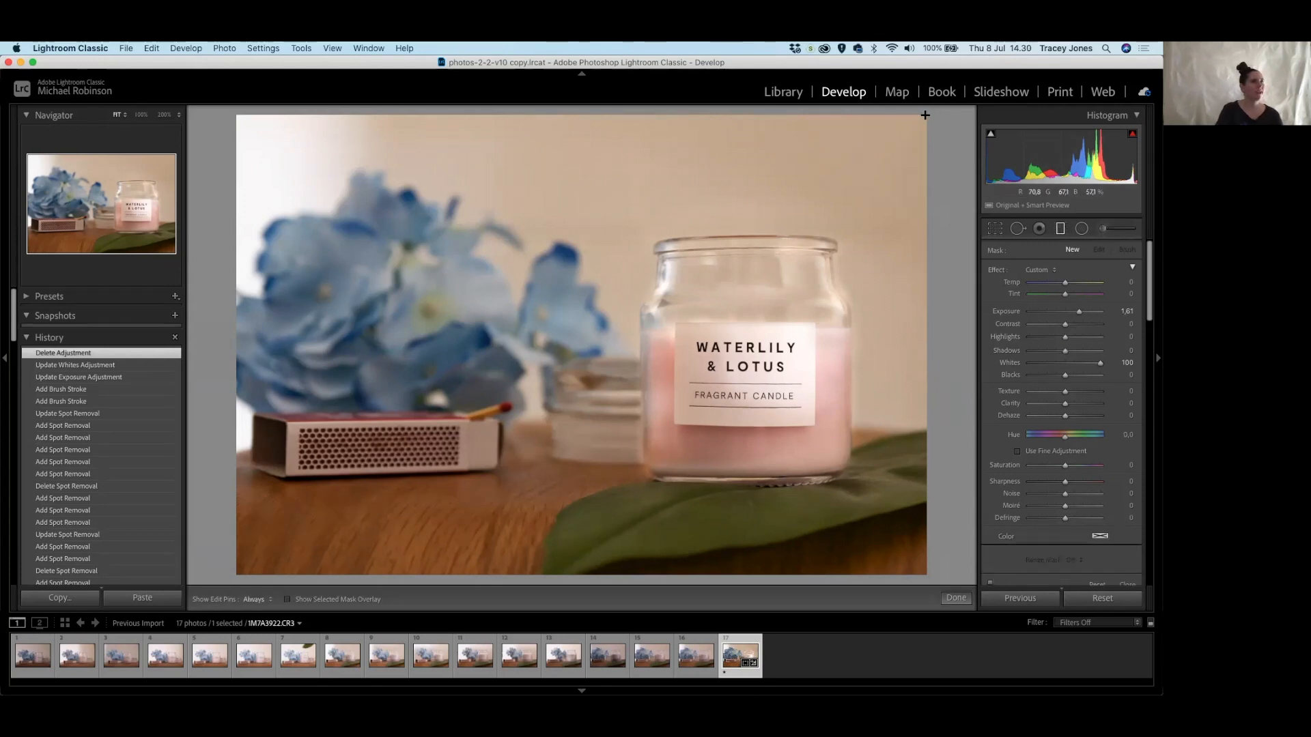
pyautogui.moveTo(925, 115); pyautogui.dragTo(888, 263)
pyautogui.moveTo(1100, 362); pyautogui.dragTo(1077, 365)
pyautogui.moveTo(1079, 311); pyautogui.dragTo(1073, 312)
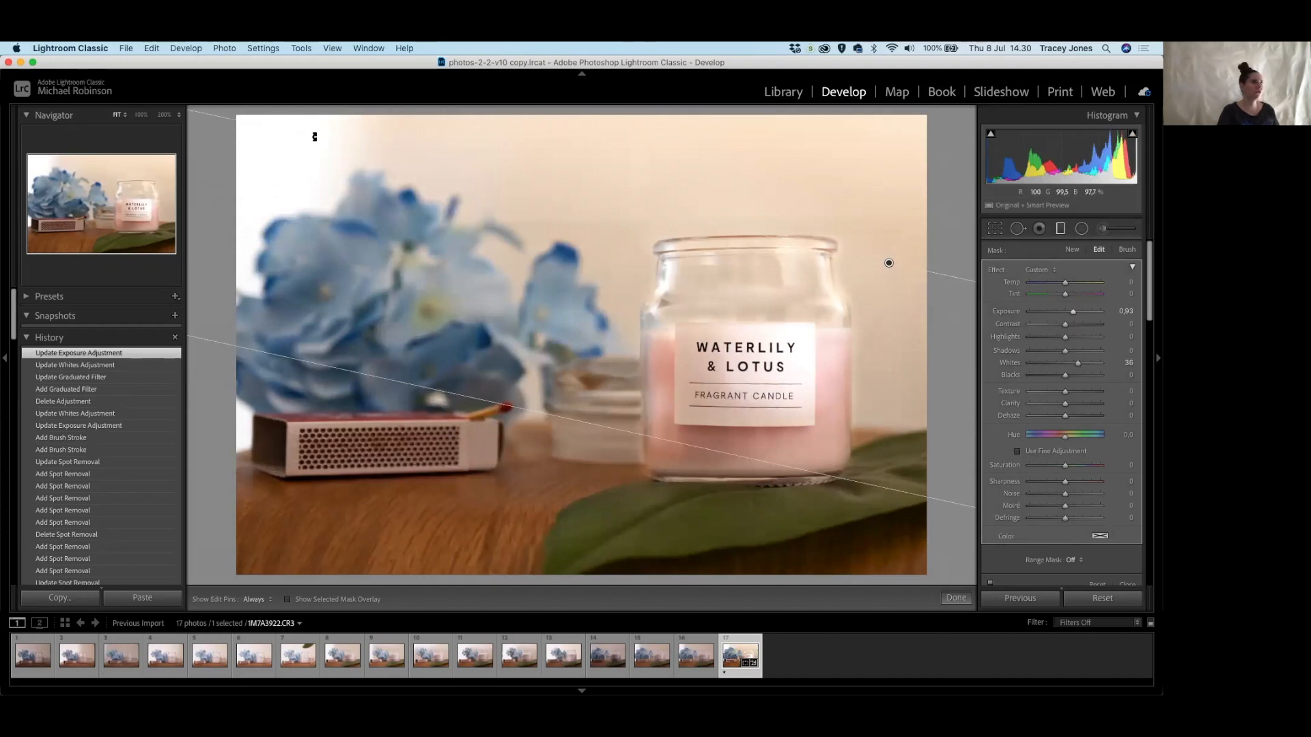
pyautogui.moveTo(888, 264); pyautogui.dragTo(859, 279)
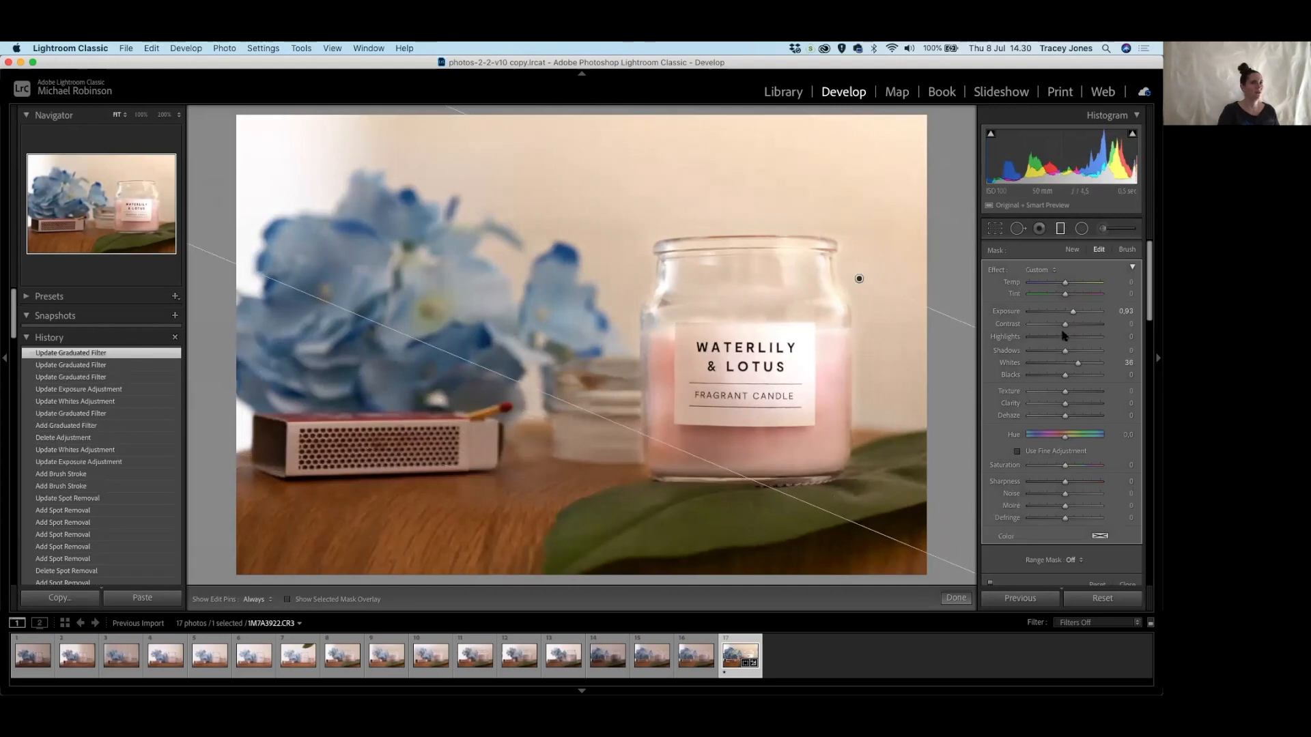
pyautogui.moveTo(1073, 312); pyautogui.dragTo(1074, 312)
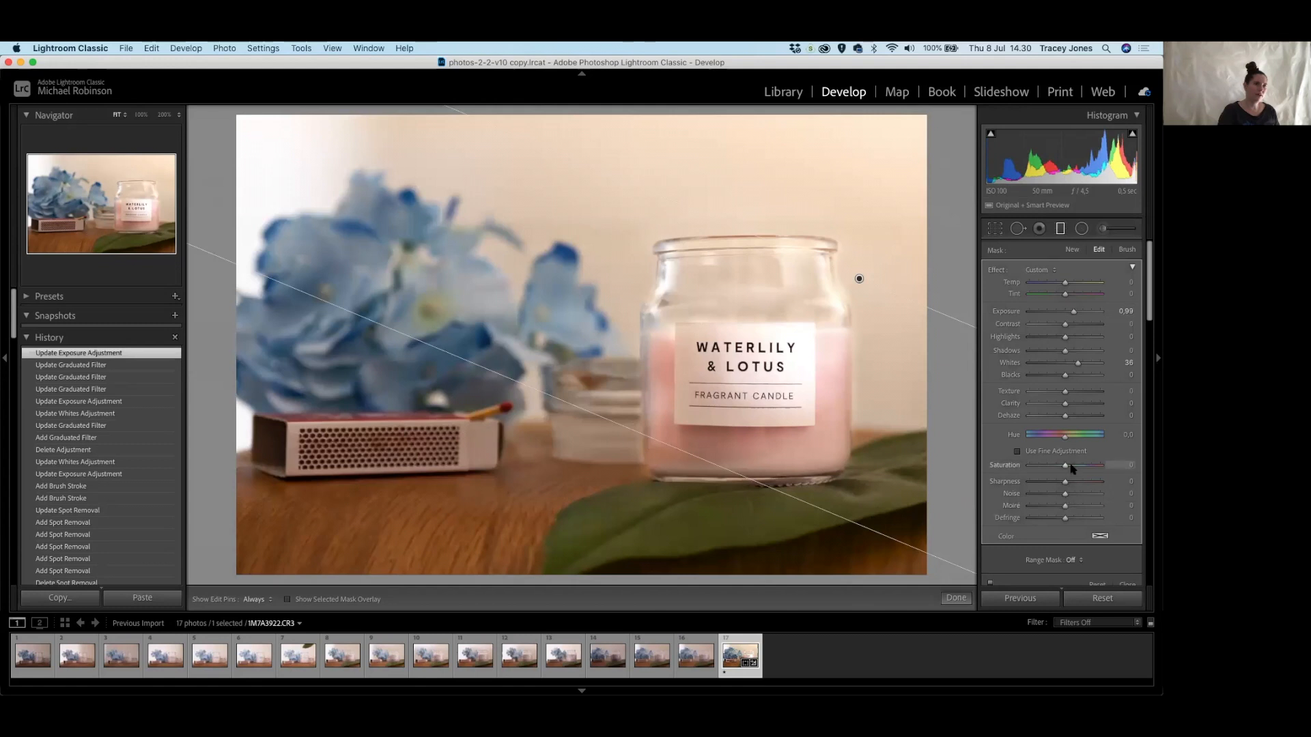
# Desaturate the filtered wall to Saturation -98 and confirm the filter.
pyautogui.moveTo(1061, 467); pyautogui.dragTo(1059, 467)
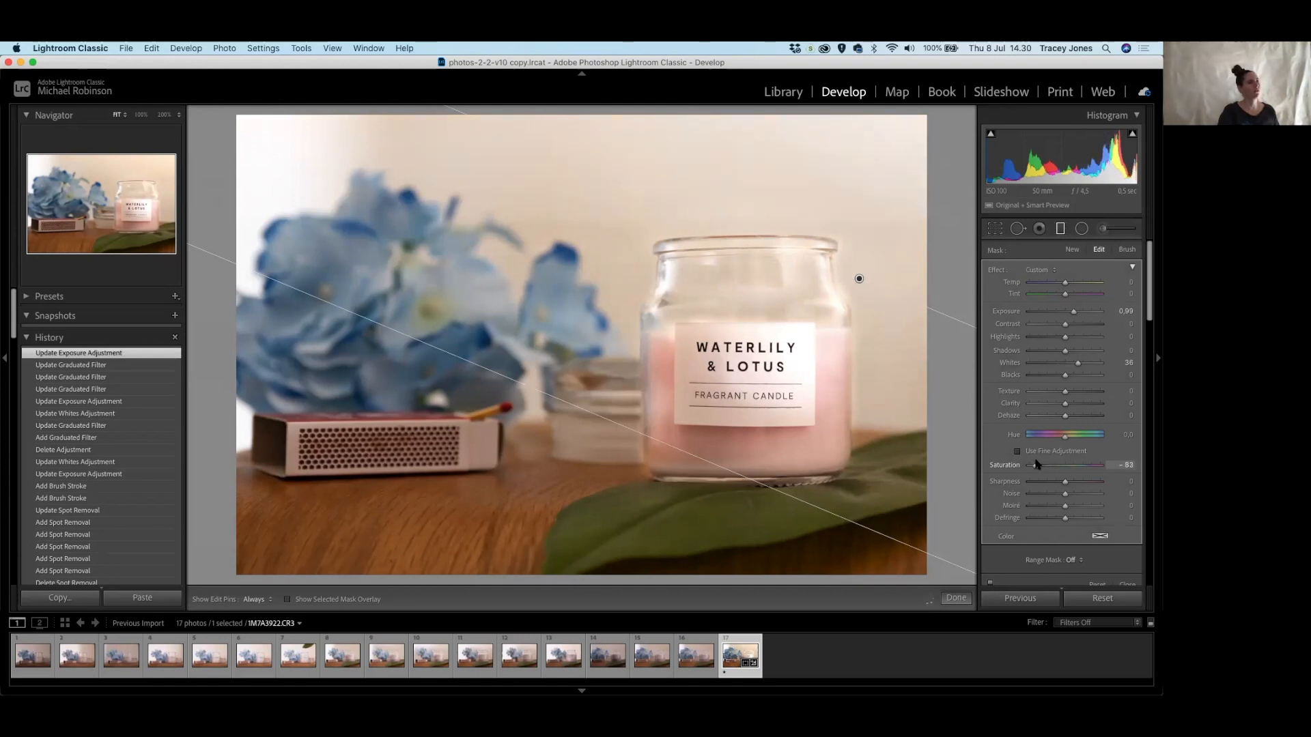
pyautogui.moveTo(1034, 464); pyautogui.dragTo(1034, 465)
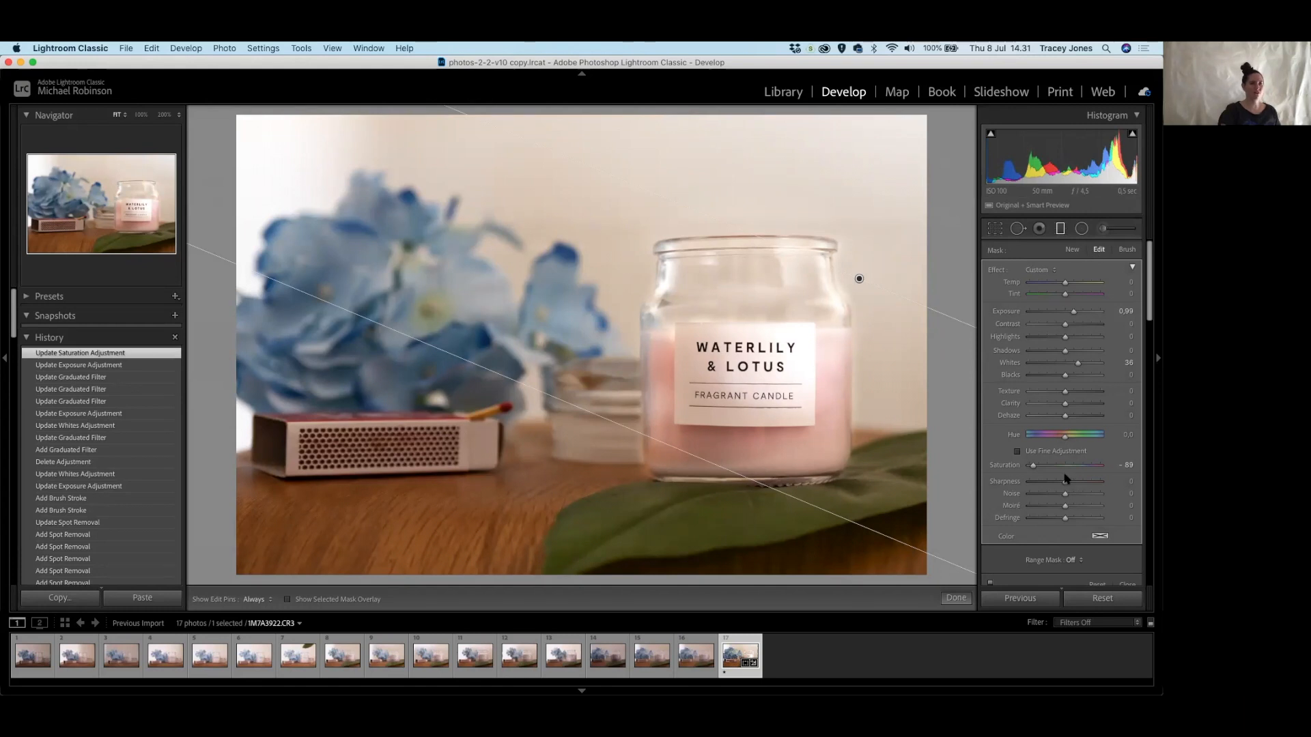
pyautogui.moveTo(1031, 466); pyautogui.dragTo(1027, 466)
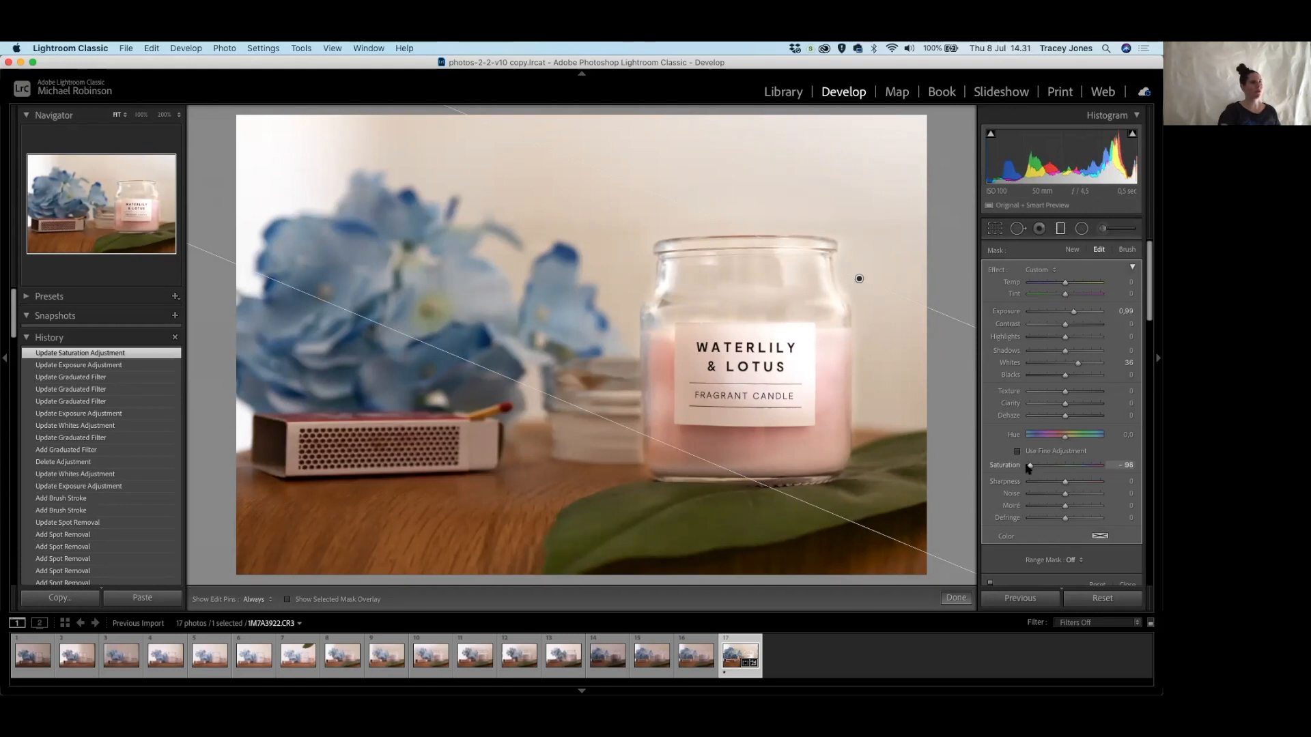
pyautogui.click(955, 599)
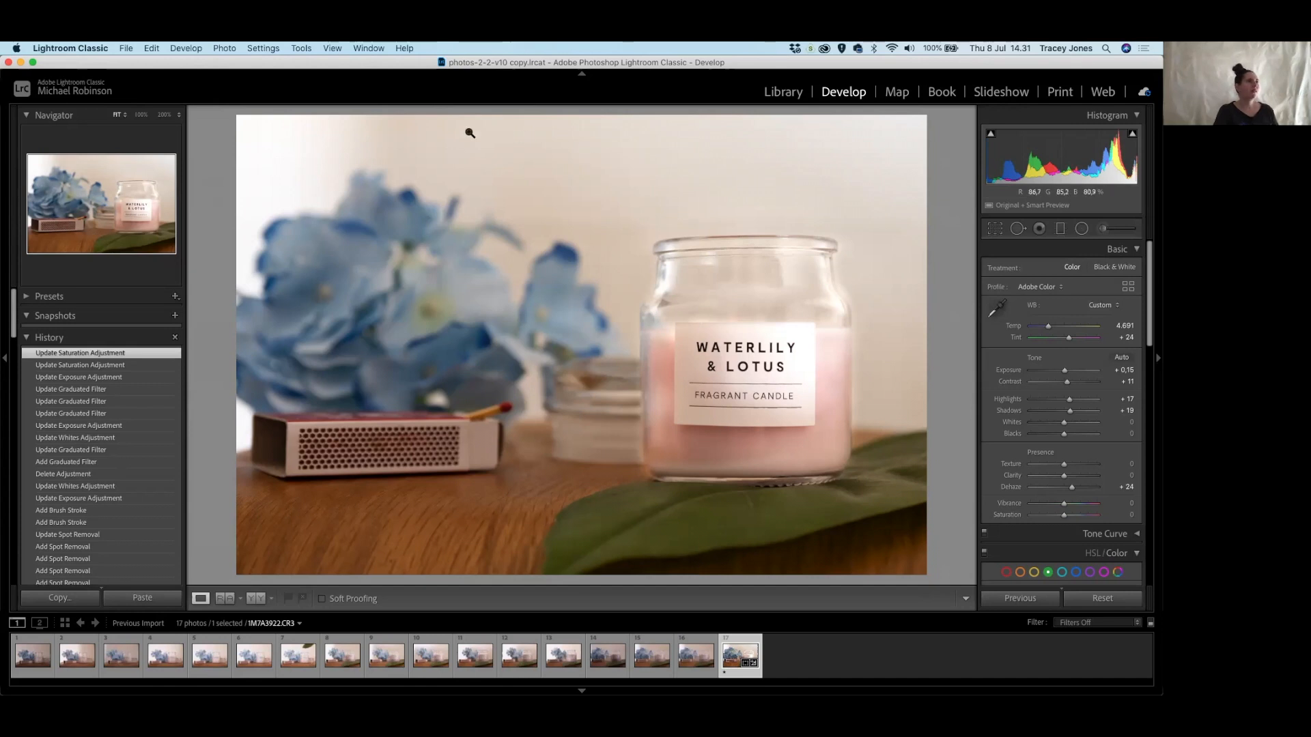
# Try a square crop and shift the photo within it.
pyautogui.click(995, 229)
pyautogui.click(1098, 271)
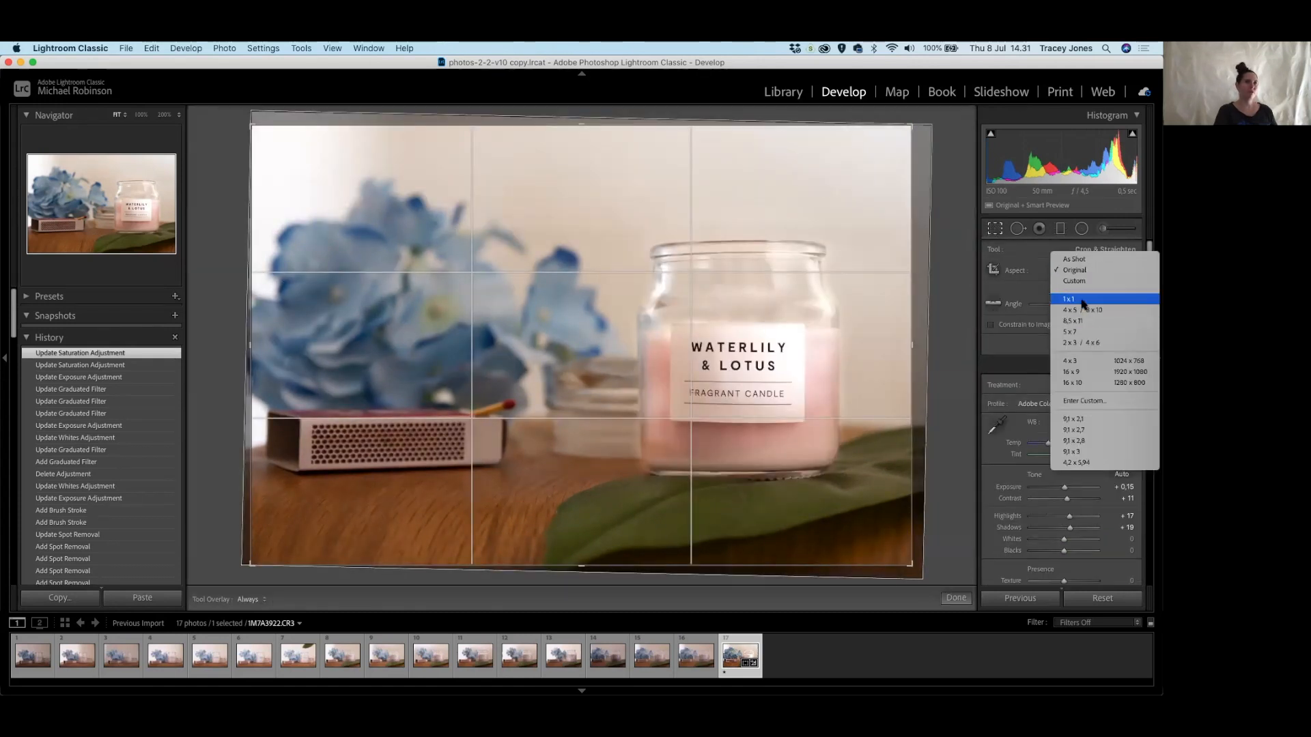
pyautogui.click(1082, 300)
pyautogui.moveTo(714, 350); pyautogui.dragTo(645, 346)
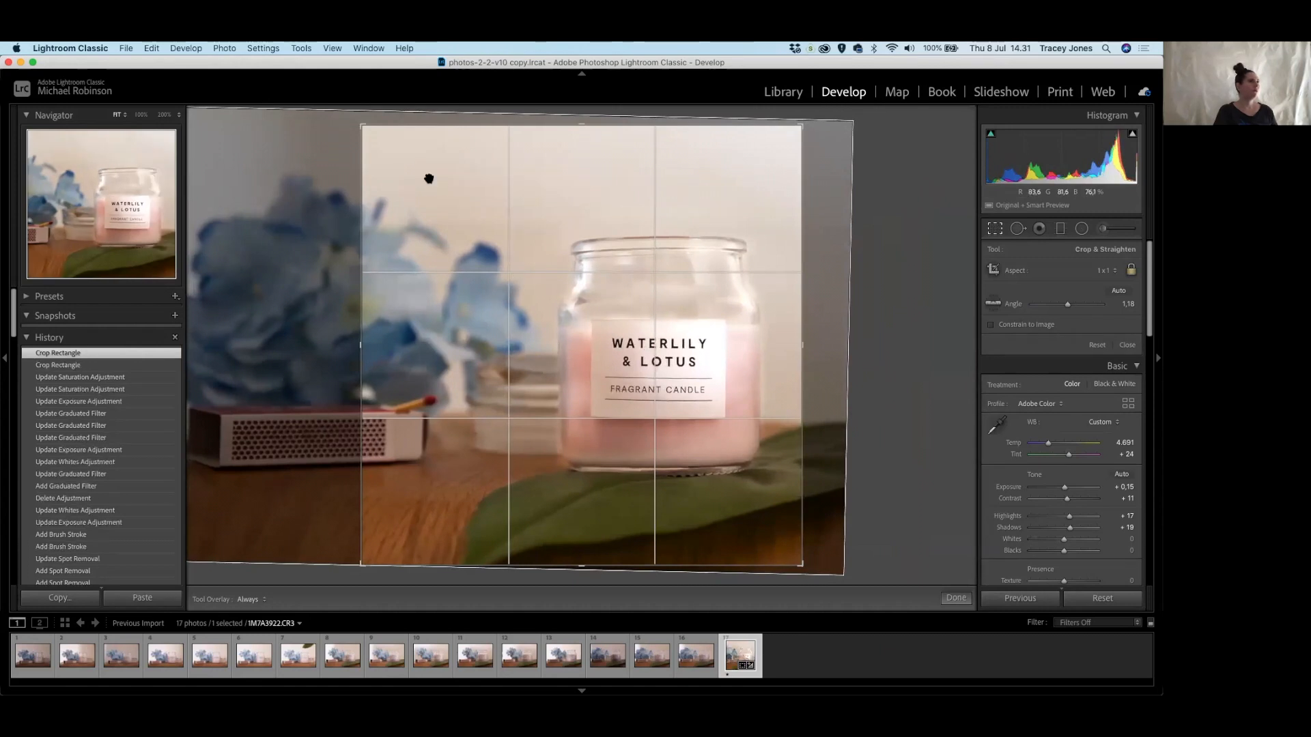
pyautogui.moveTo(351, 119); pyautogui.dragTo(348, 117)
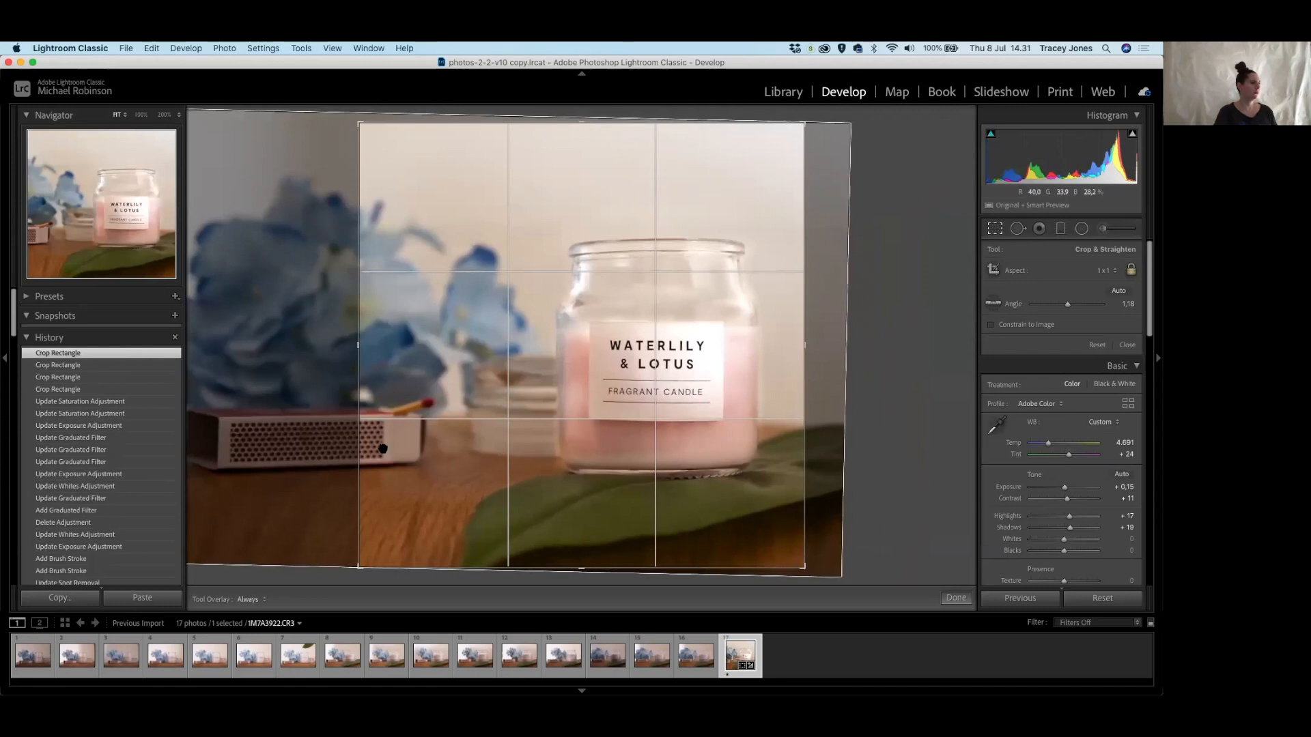
pyautogui.moveTo(511, 401); pyautogui.dragTo(506, 400)
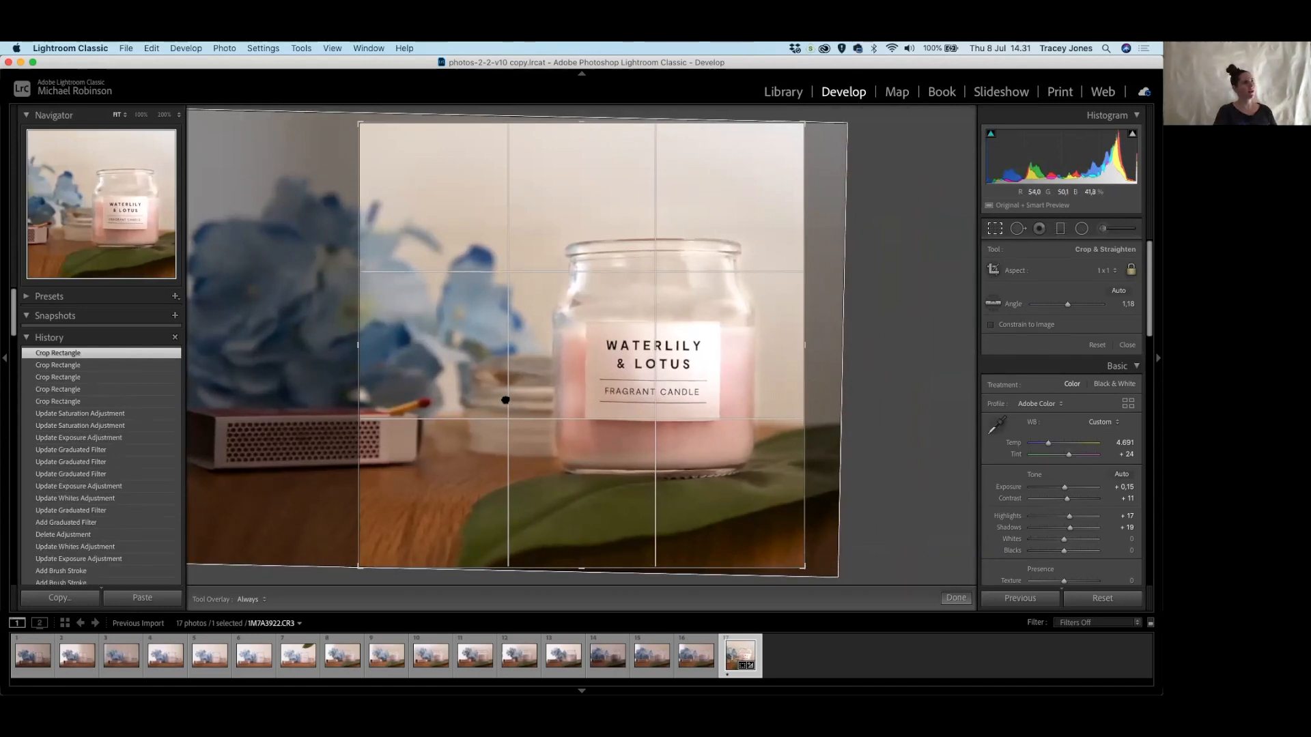
pyautogui.moveTo(506, 398); pyautogui.dragTo(526, 401)
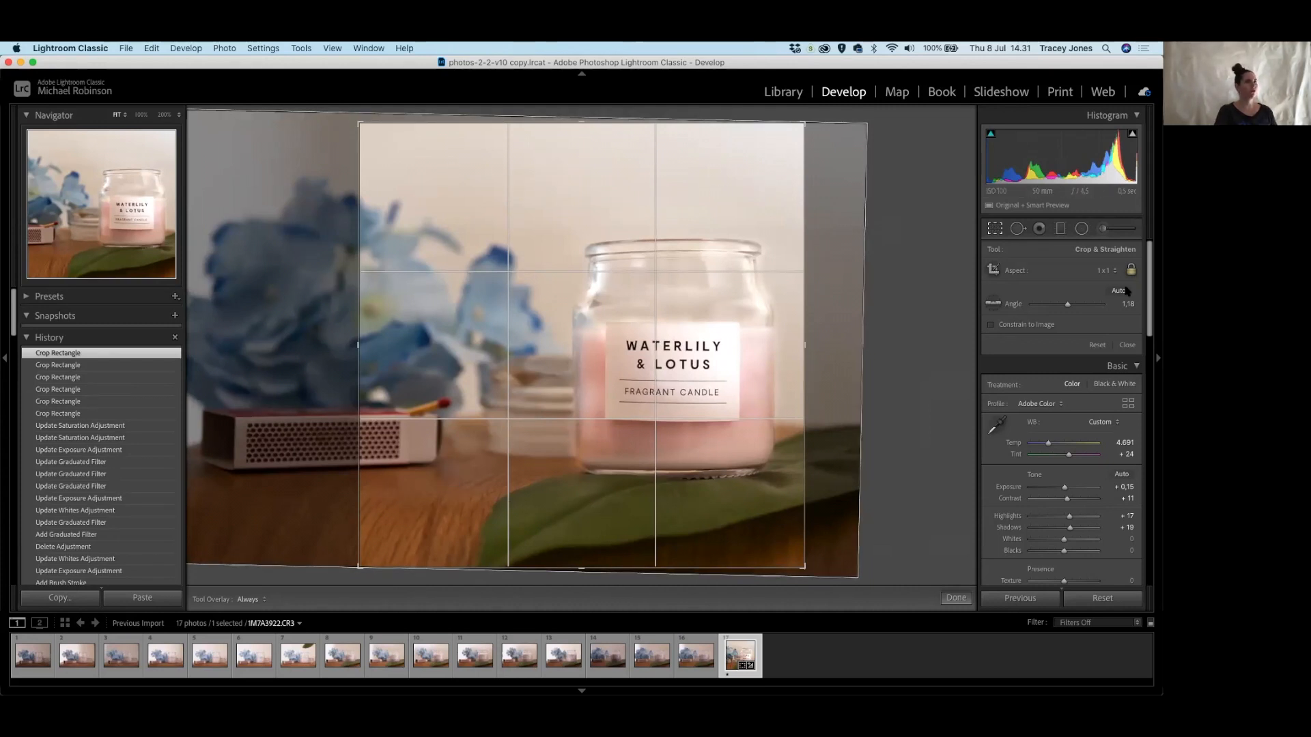
# Switch the crop to 5 x 7, enlarge it, place the jar right of centre, and apply.
pyautogui.click(1101, 269)
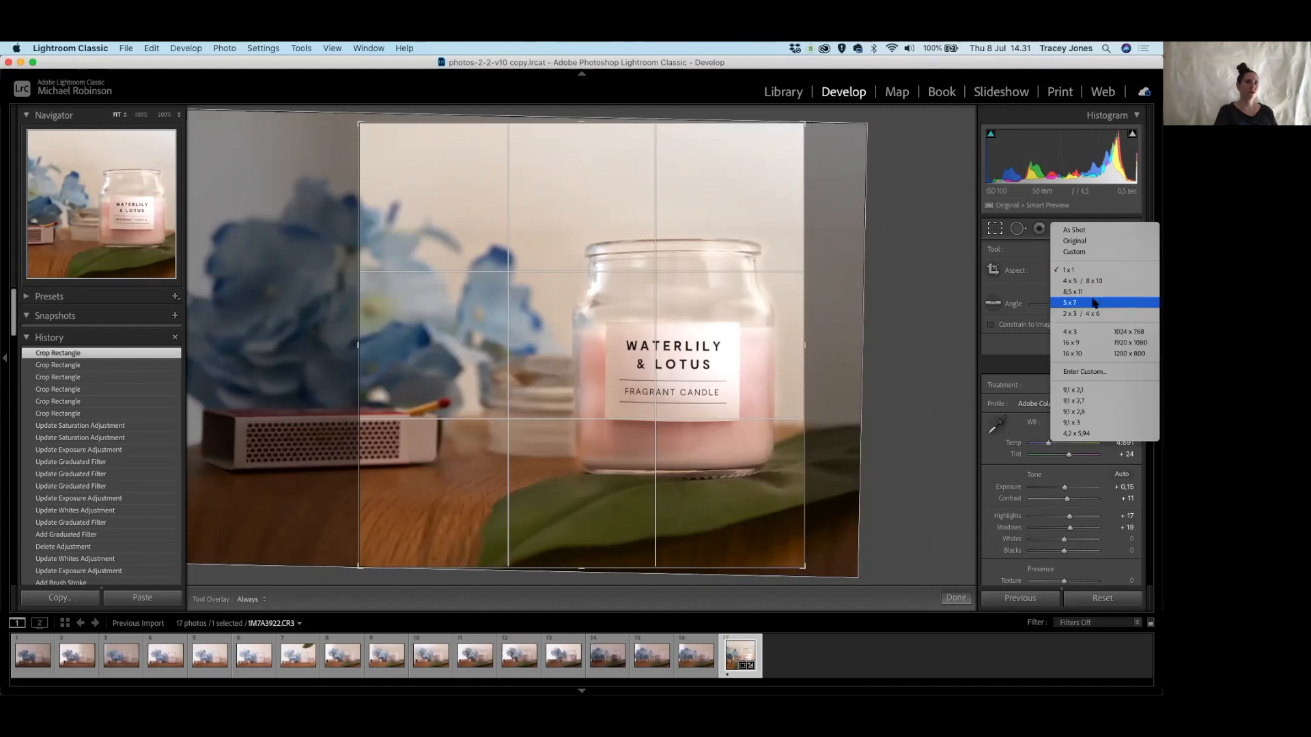
pyautogui.click(1094, 303)
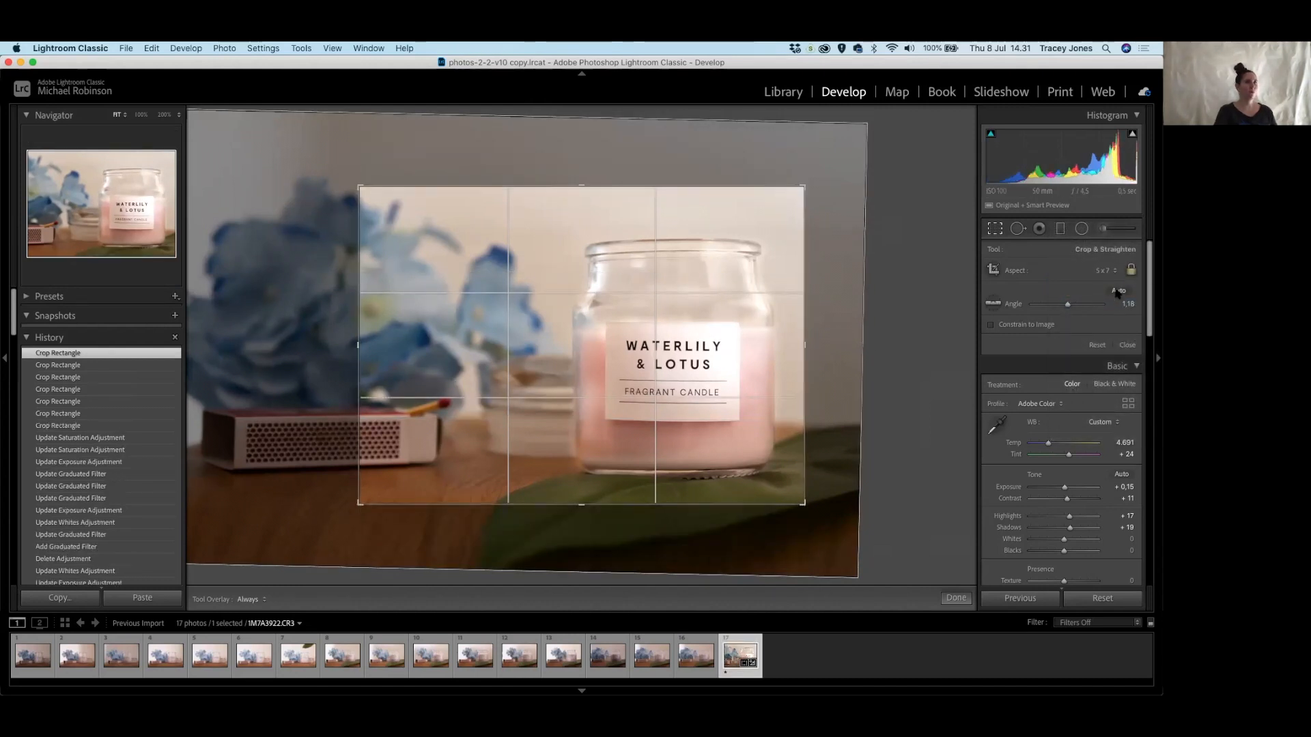
pyautogui.moveTo(808, 183); pyautogui.dragTo(829, 167)
pyautogui.moveTo(334, 524); pyautogui.dragTo(287, 547)
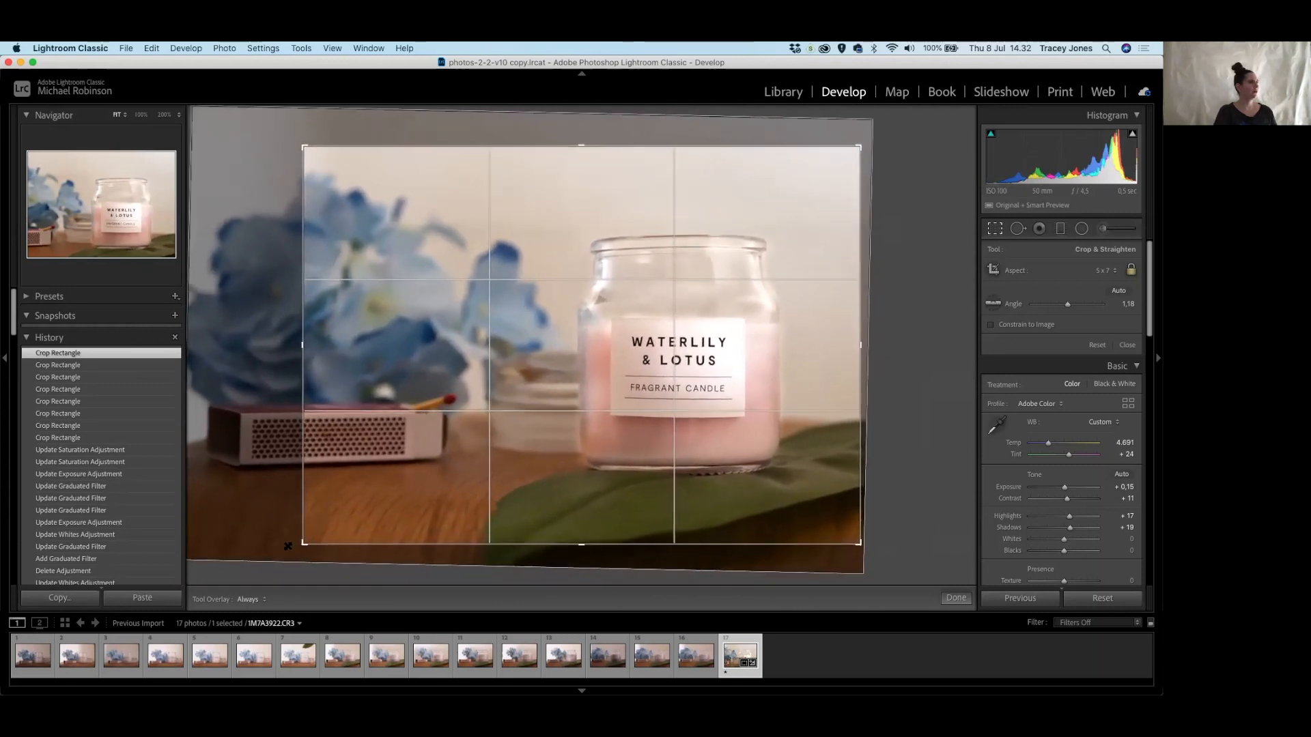
pyautogui.moveTo(480, 351); pyautogui.dragTo(494, 376)
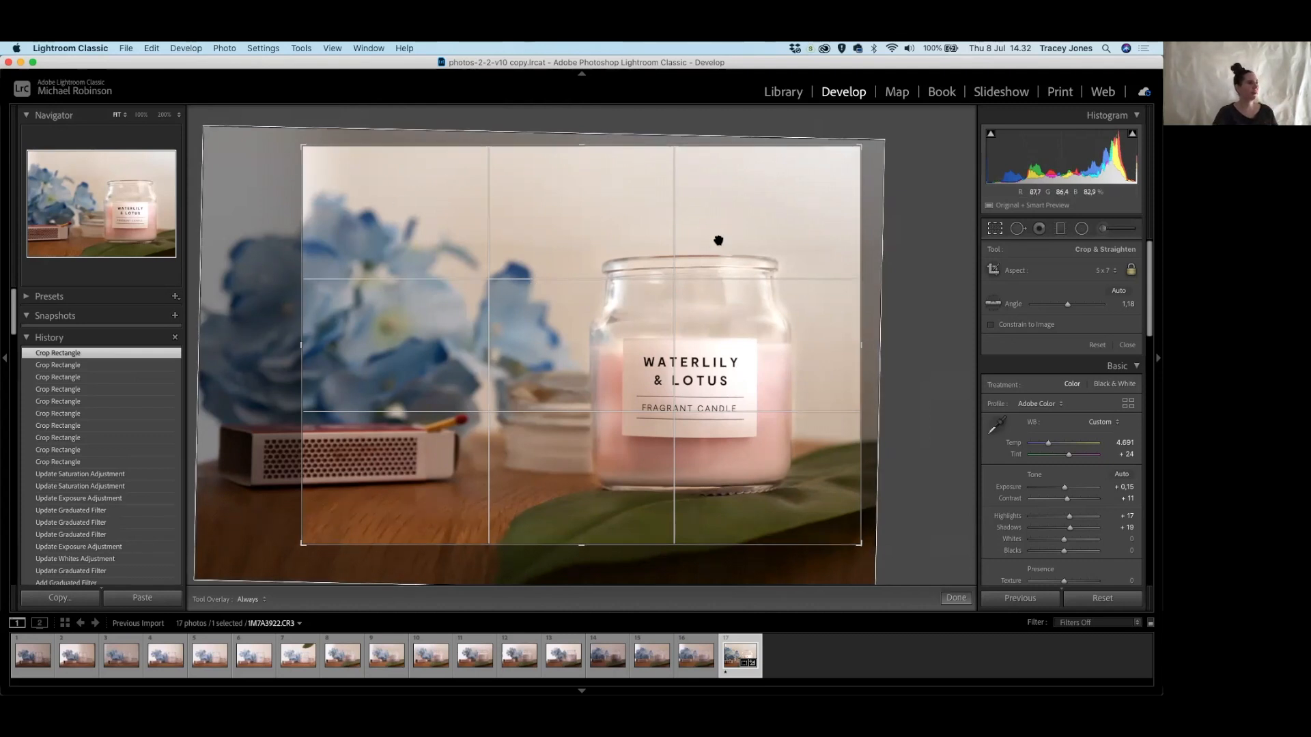
pyautogui.click(956, 598)
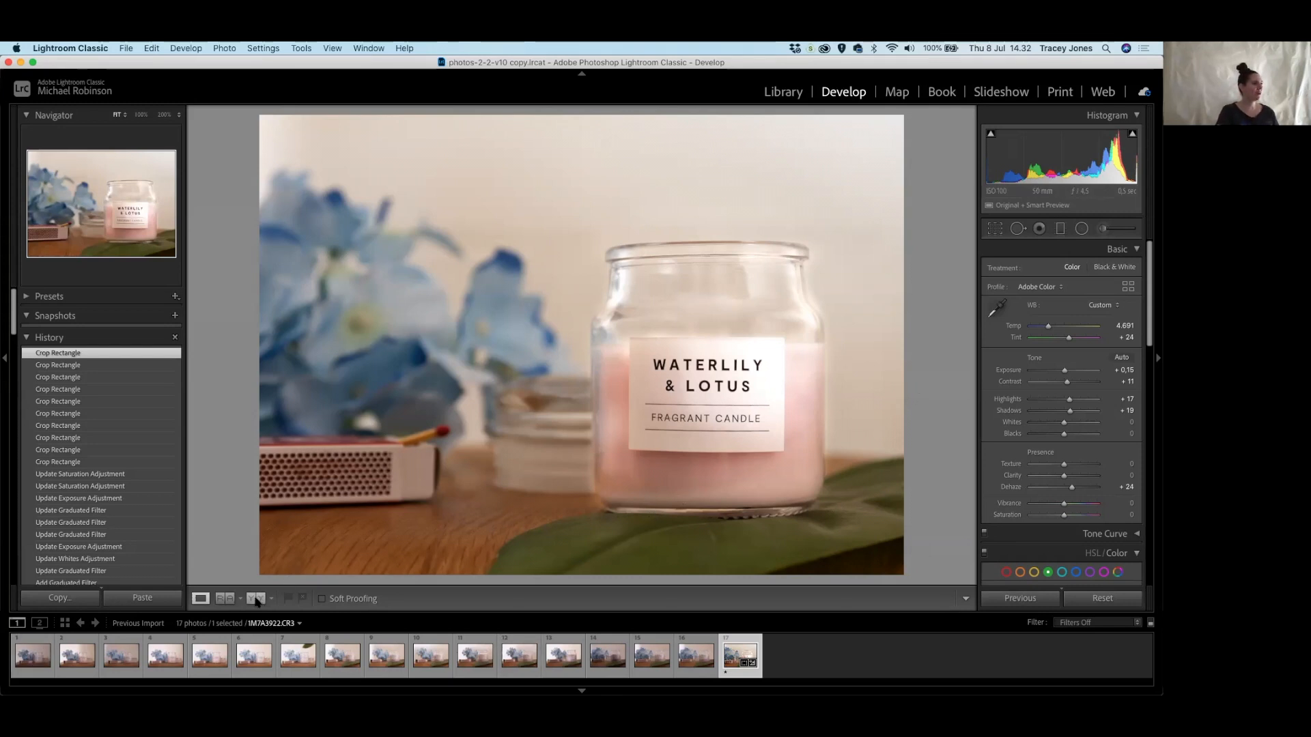
# Show the Before & After Left/Right comparison of the candle photo.
pyautogui.click(227, 600)
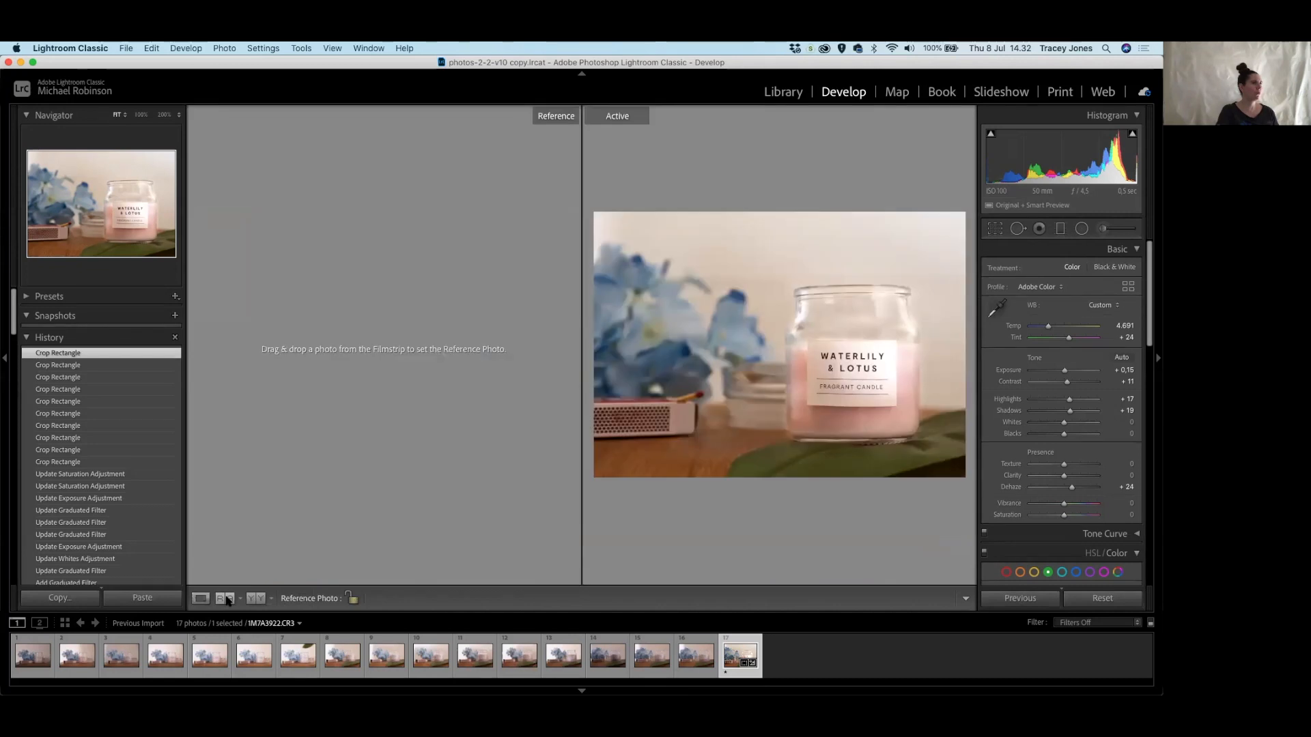
pyautogui.click(227, 600)
pyautogui.click(254, 598)
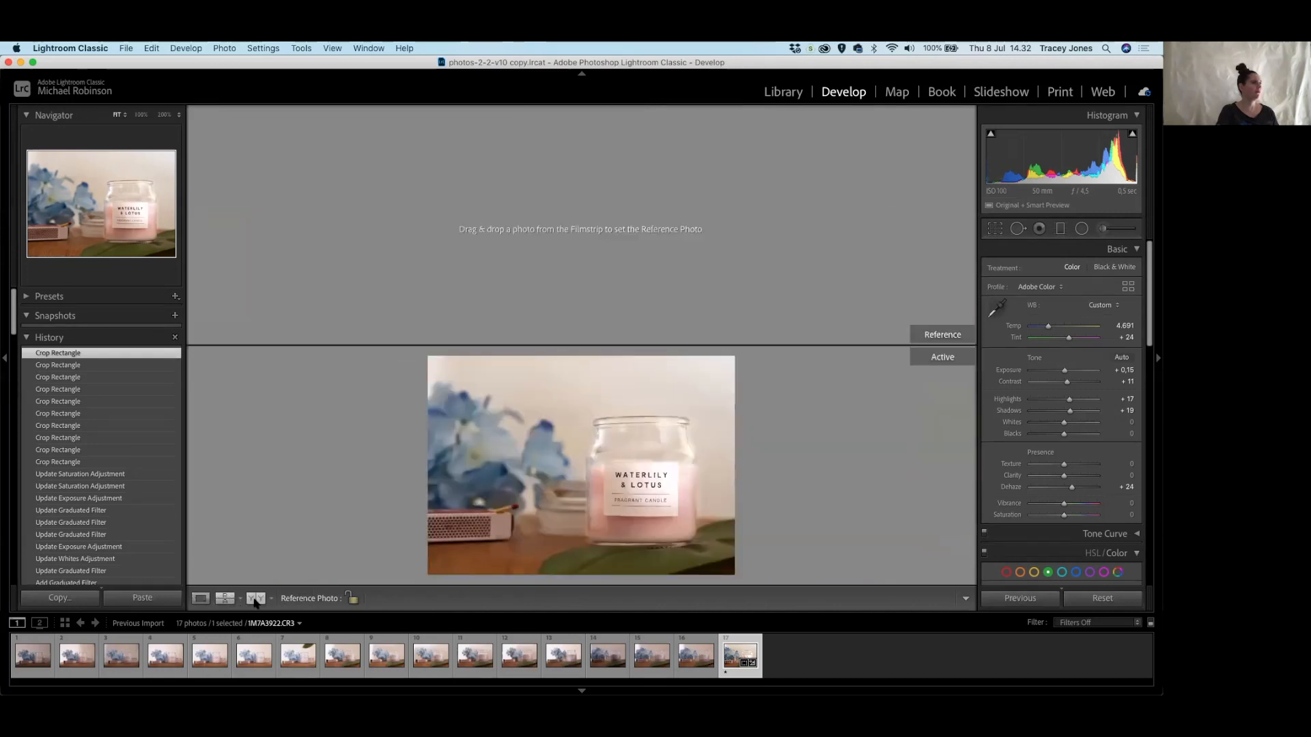